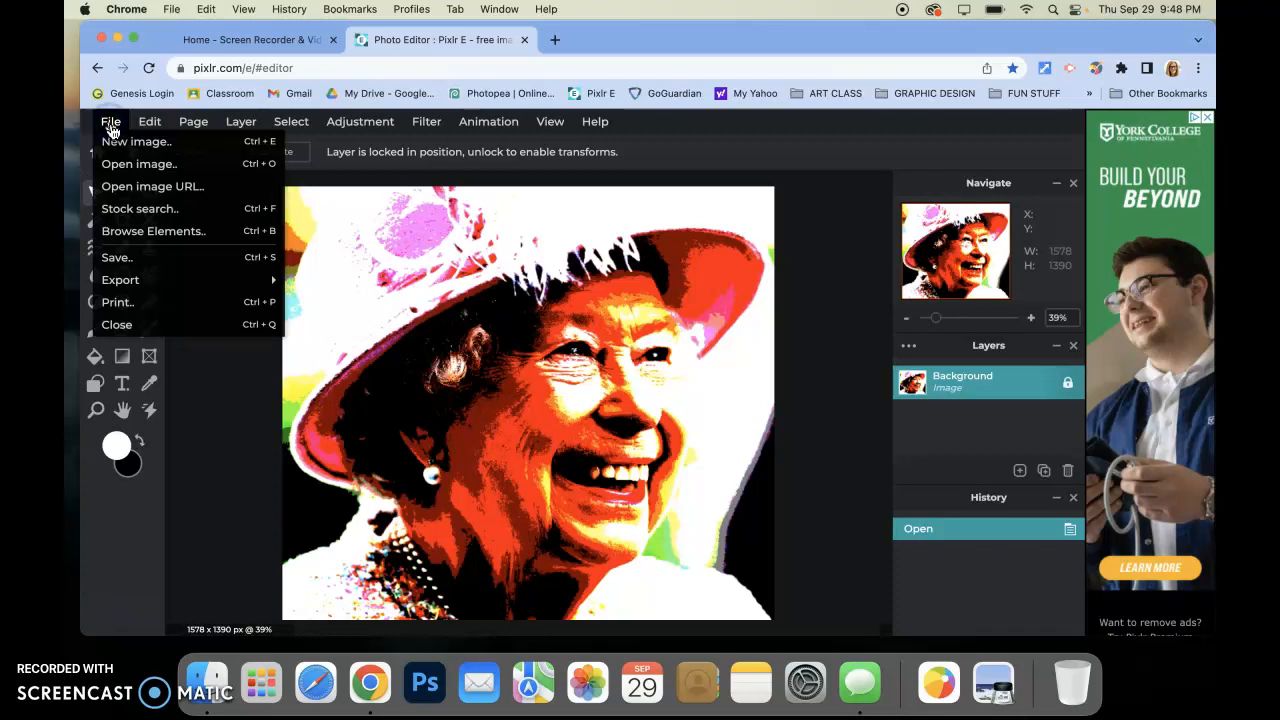
Create a 2000 × 2000 px image with a mid-grey background and close the Cropped Queen E2.jpg document
click(118, 146)
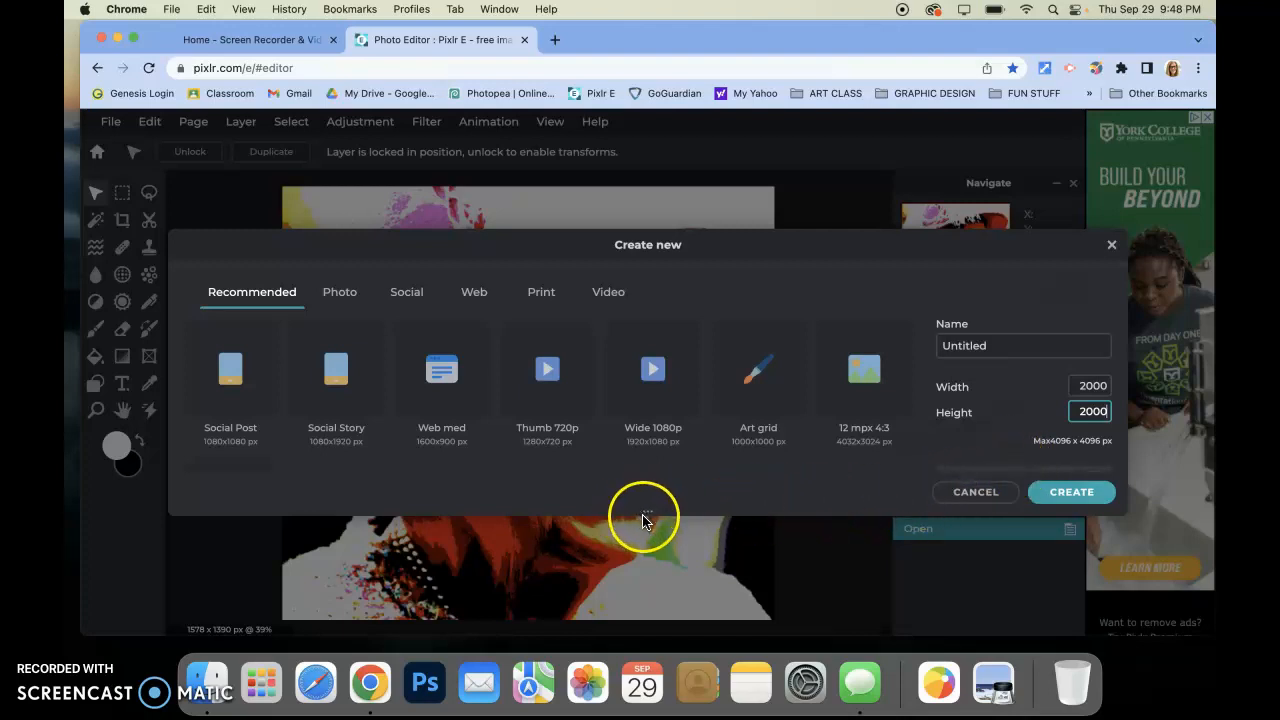
drag(645, 512, 640, 623)
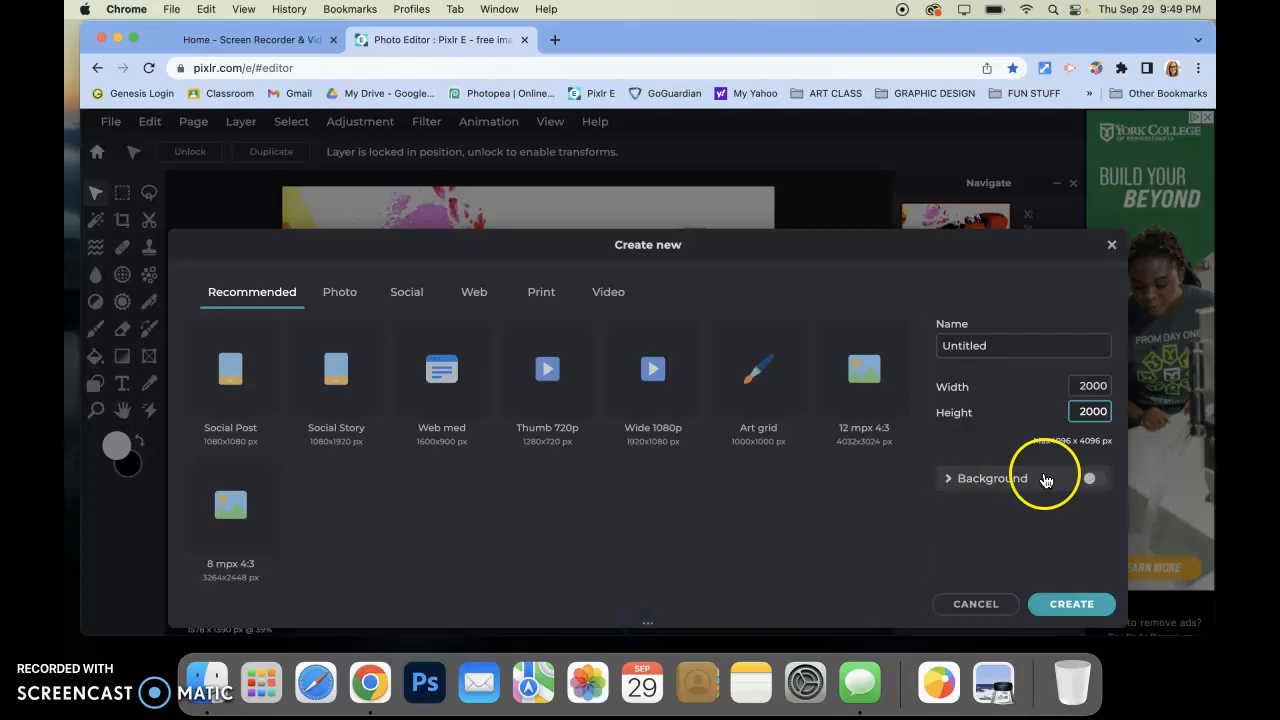
click(1089, 478)
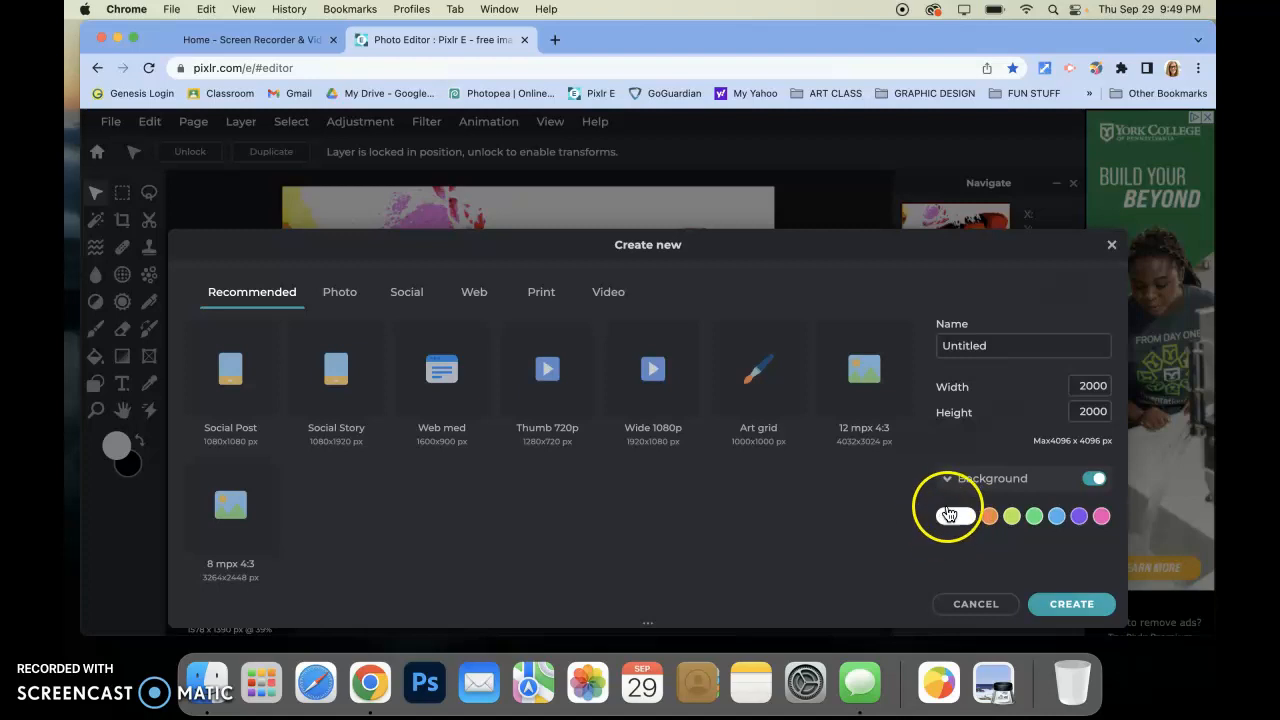
drag(823, 252, 811, 218)
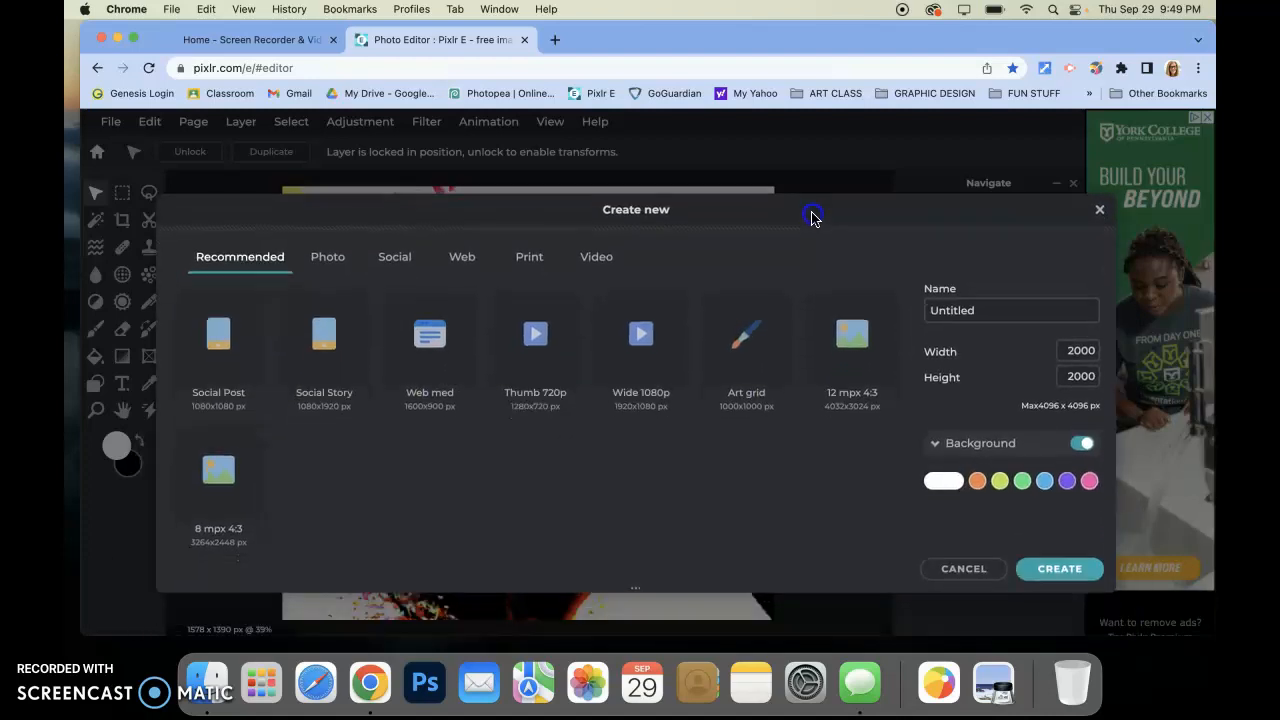
click(939, 484)
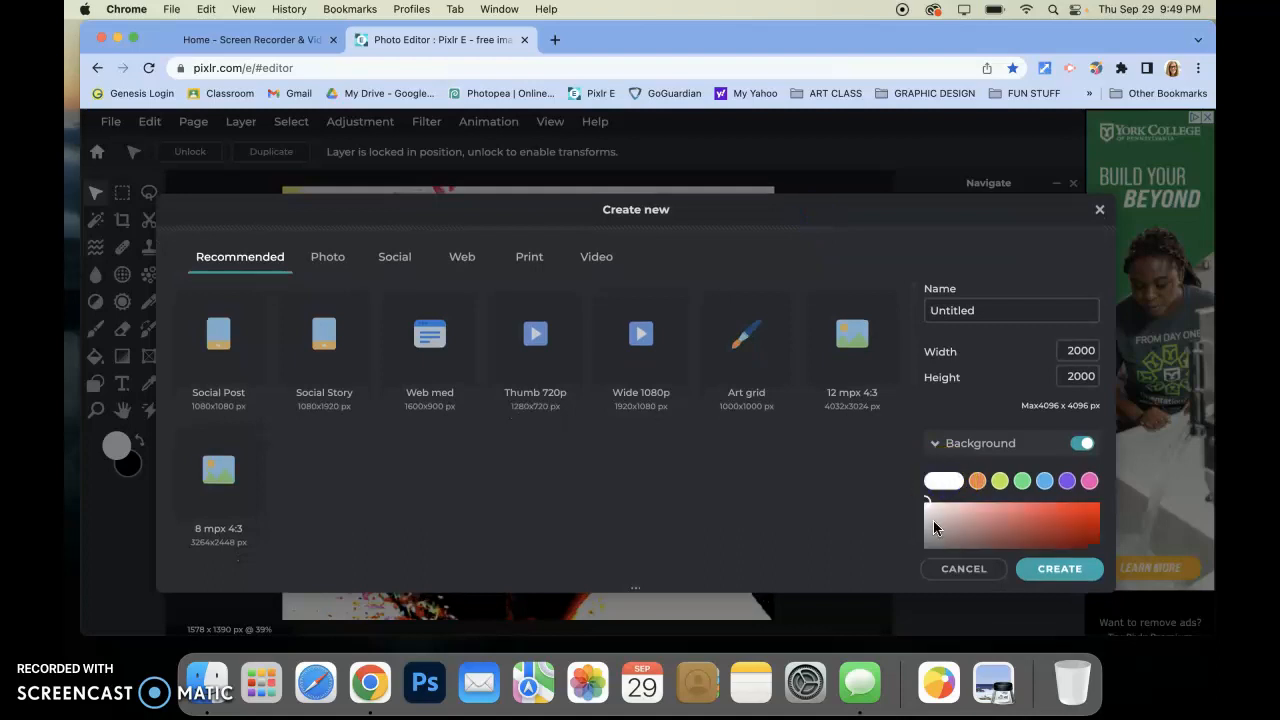
drag(635, 589, 627, 643)
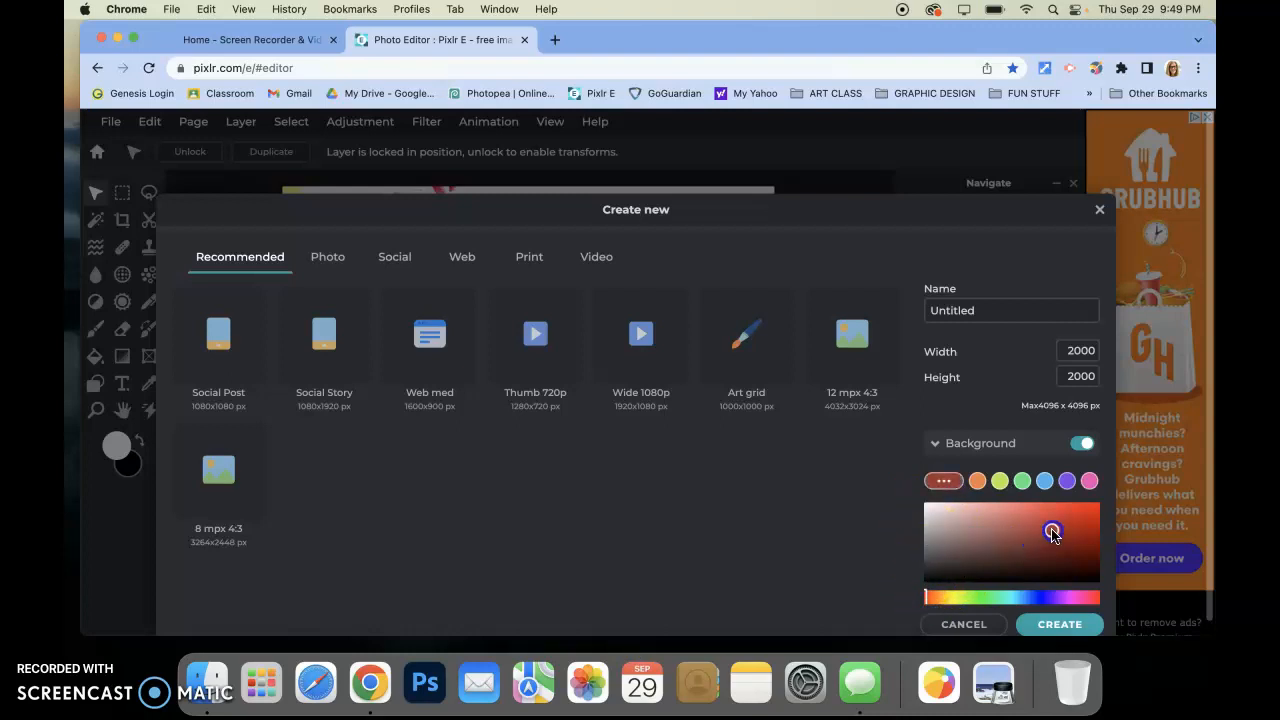
mouse_move(912, 543)
mouse_down()
mouse_move(922, 507)
mouse_move(921, 542)
mouse_up()
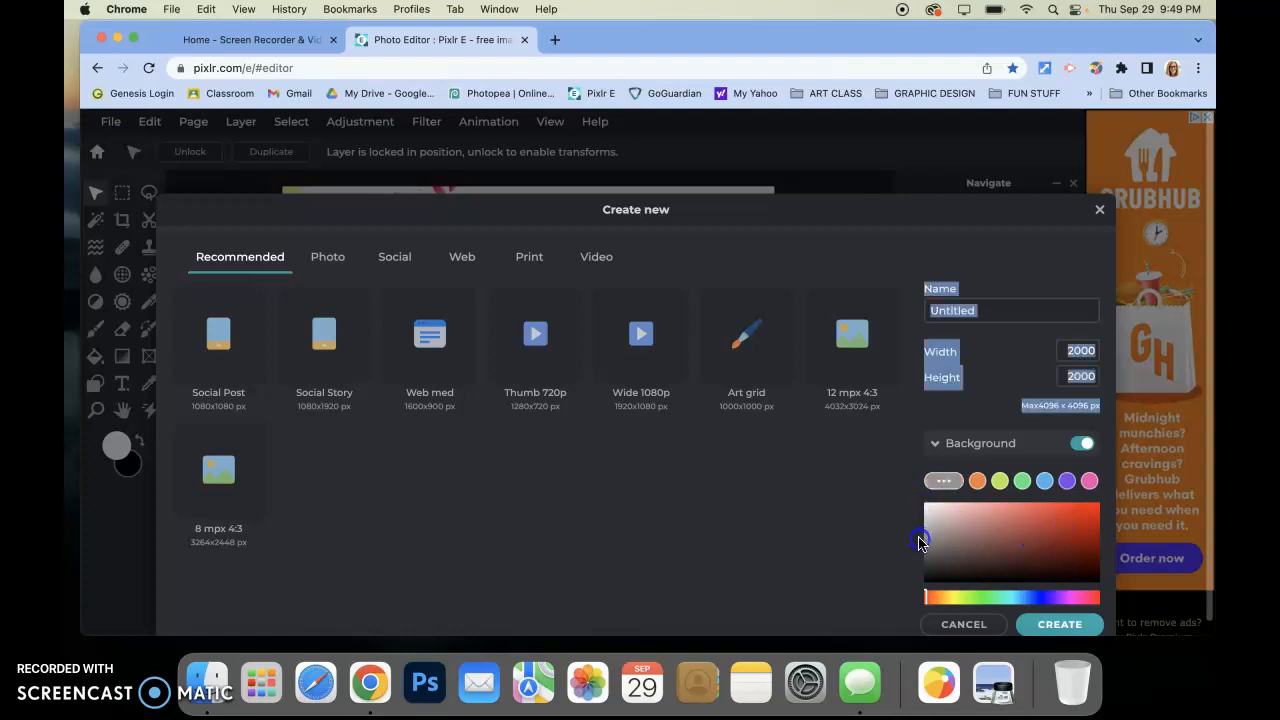
click(1043, 626)
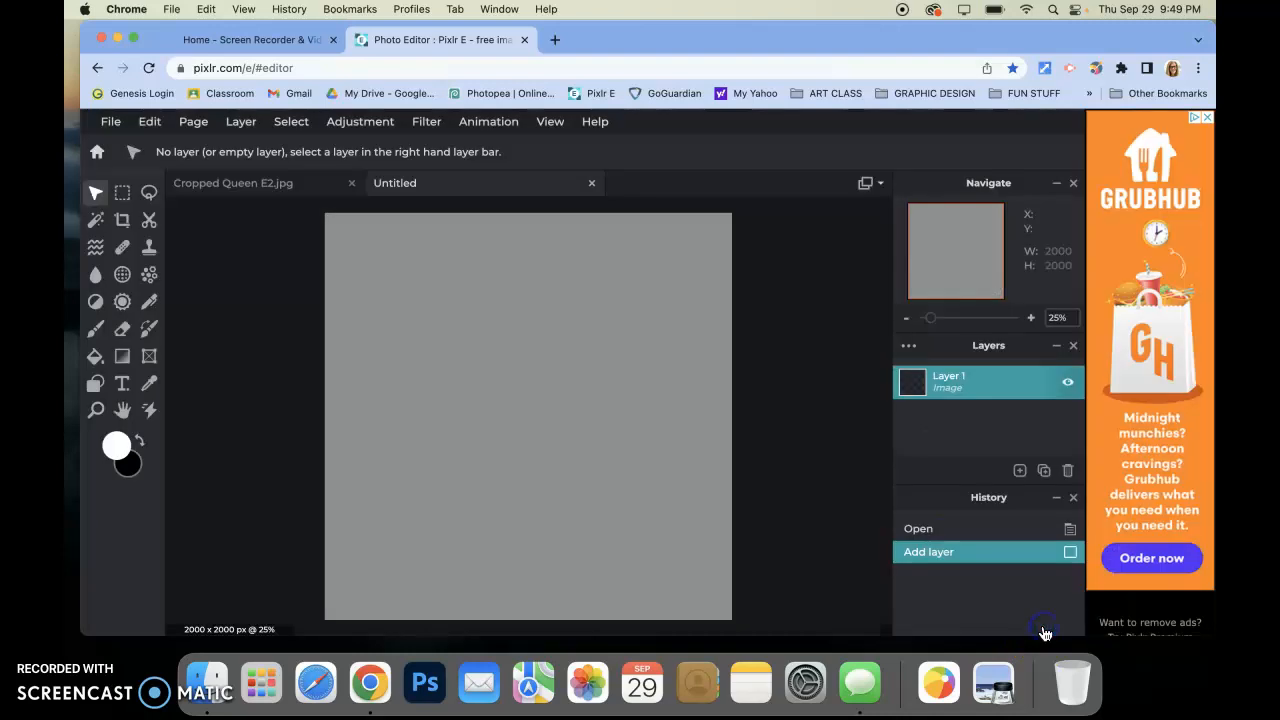
click(351, 187)
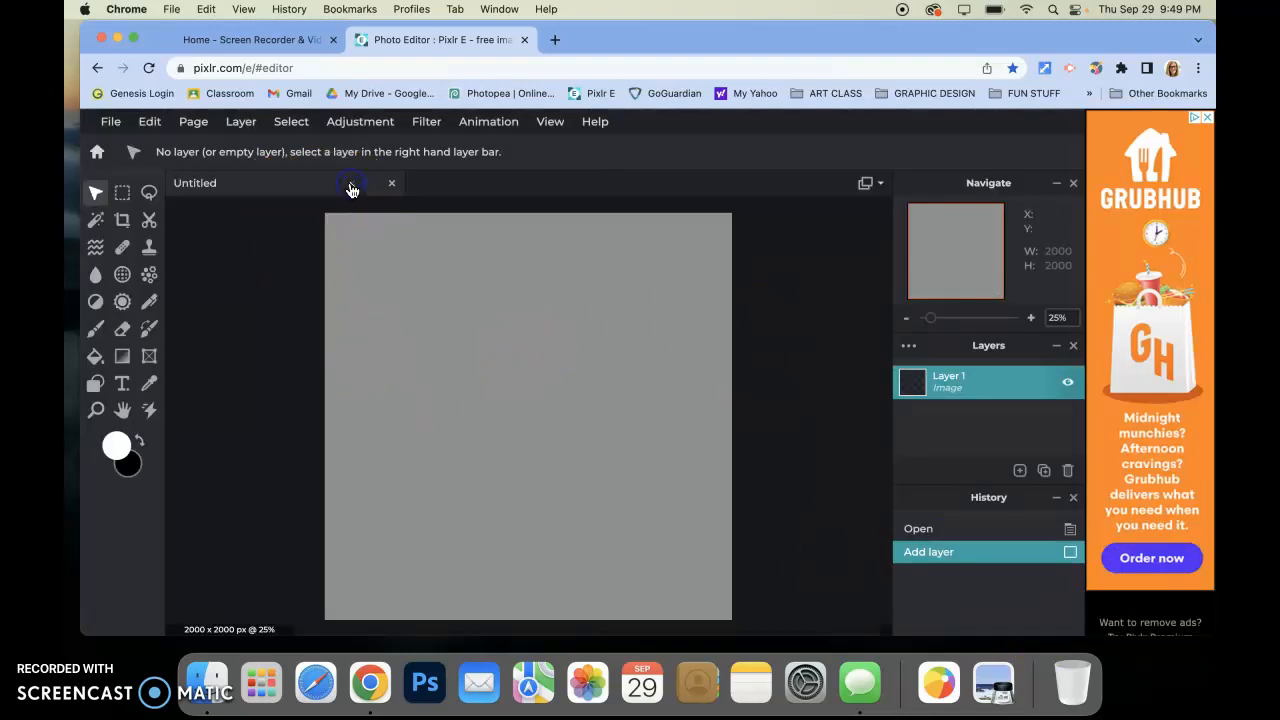
Add Posterized Queen E2.jpg to the grey canvas as a new image layer
click(1019, 470)
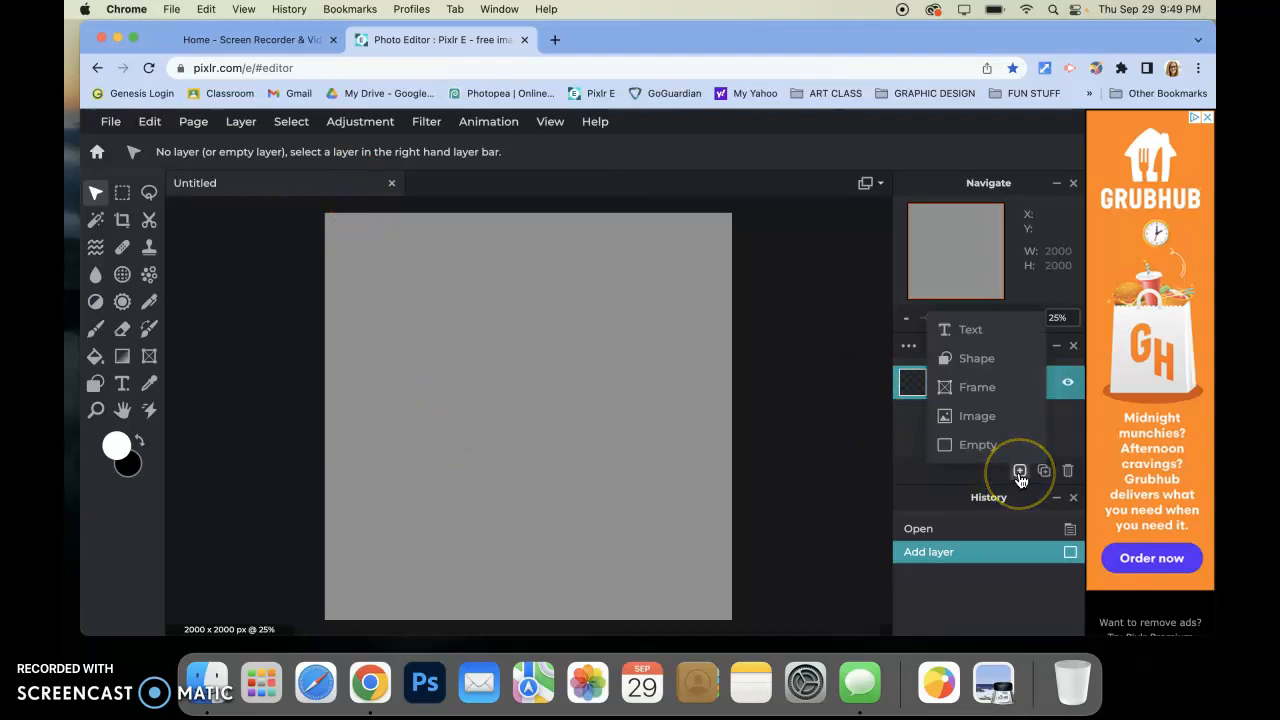
click(1019, 470)
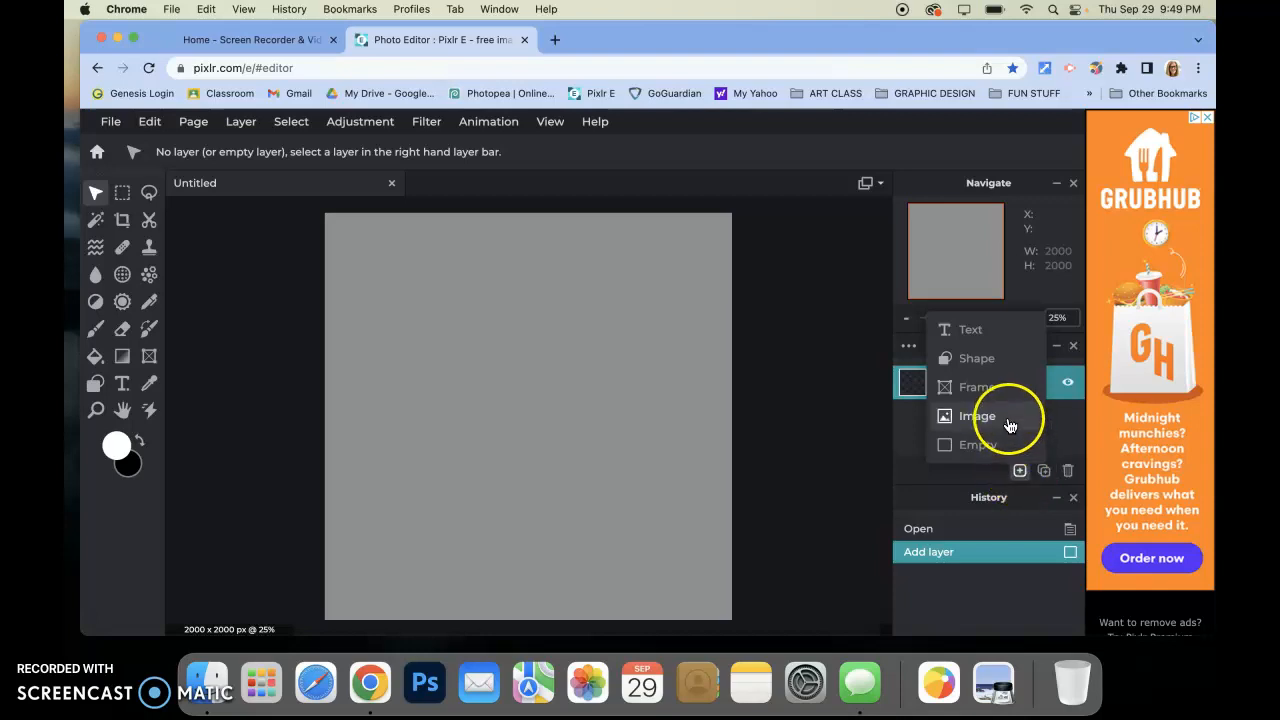
click(1008, 425)
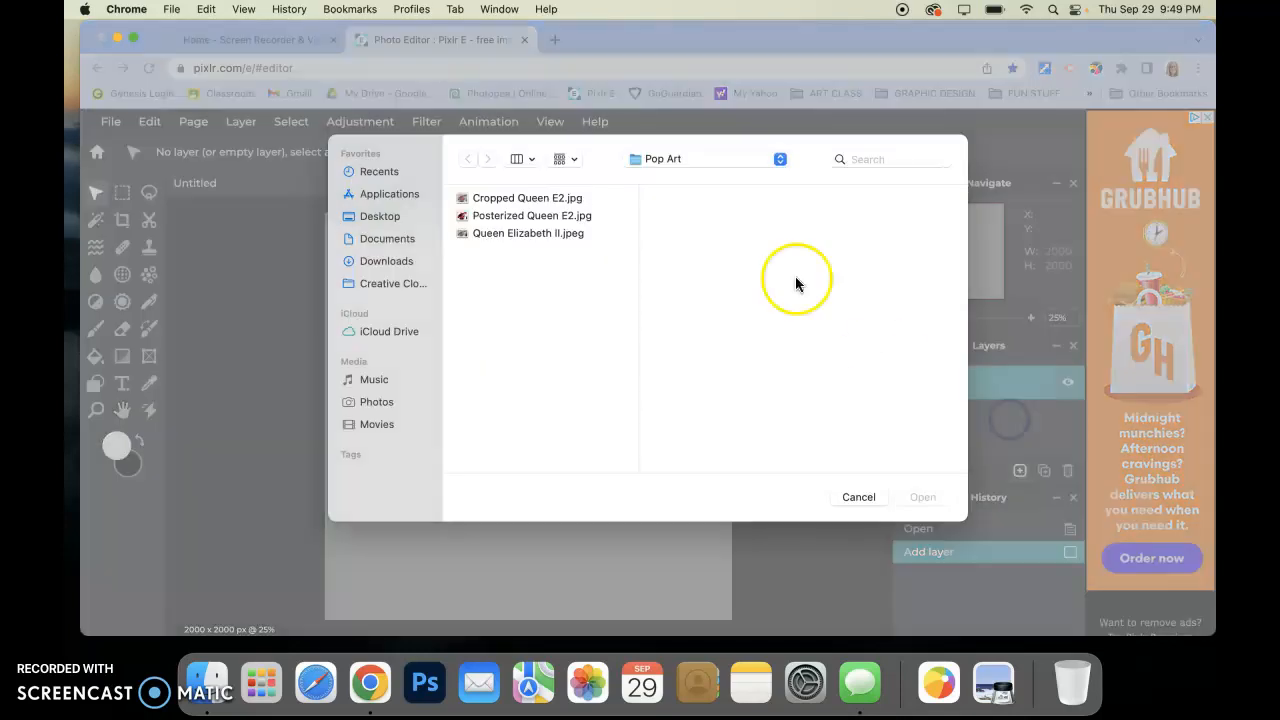
click(515, 216)
click(919, 497)
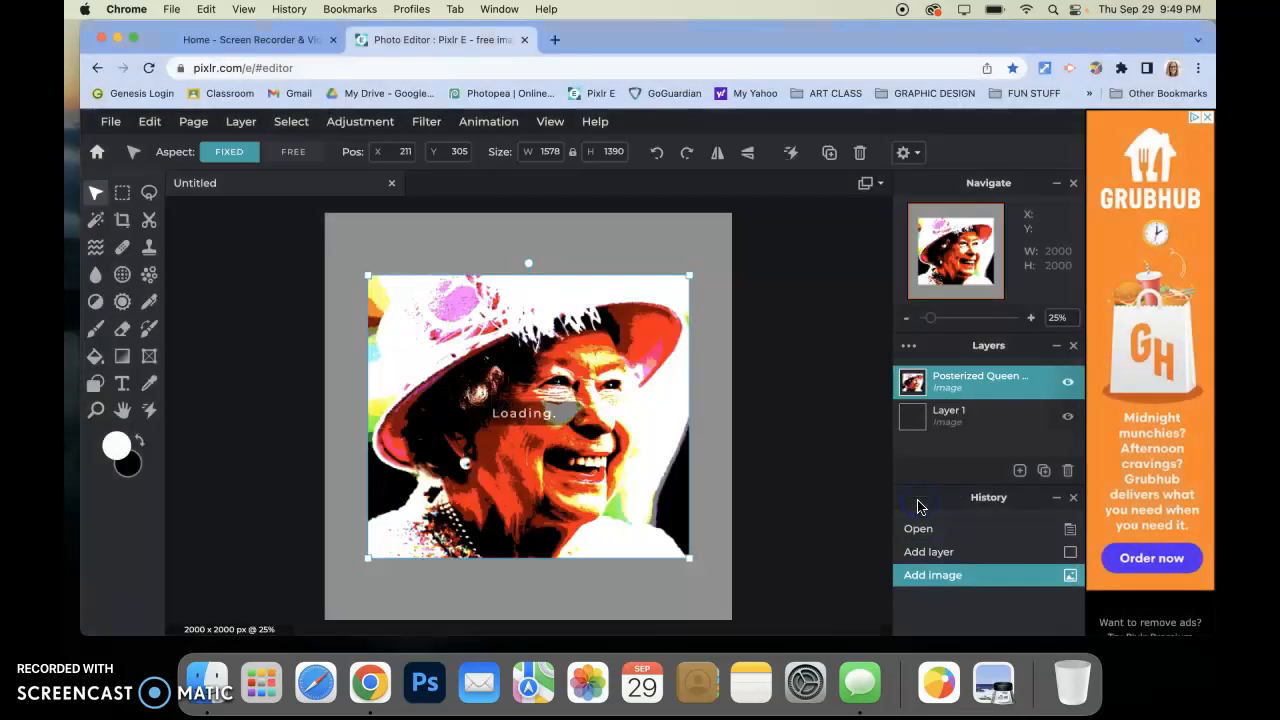
Scale the portrait down proportionally to about 636 × 561 px and centre it on the canvas
drag(365, 273, 537, 381)
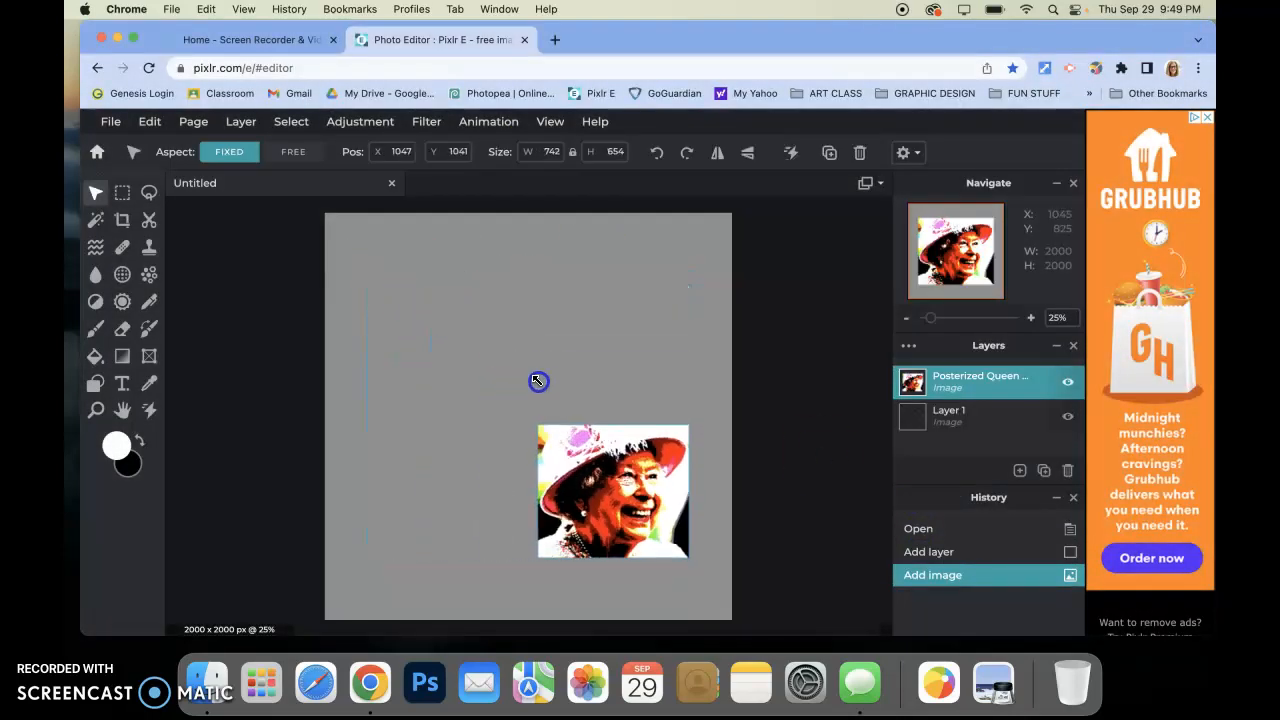
drag(586, 488, 527, 416)
drag(452, 350, 509, 417)
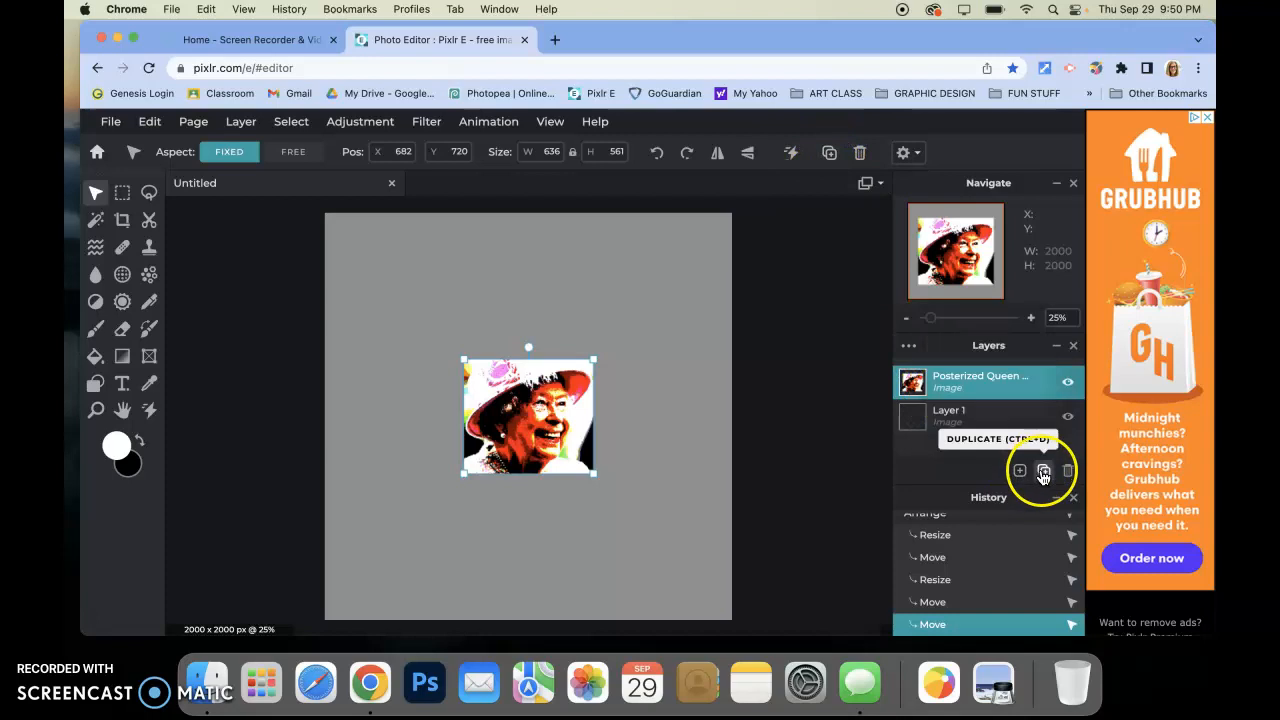
Duplicate the portrait layer and place the copy to the right of the original at about X 1340, leaving a narrow gap
click(241, 121)
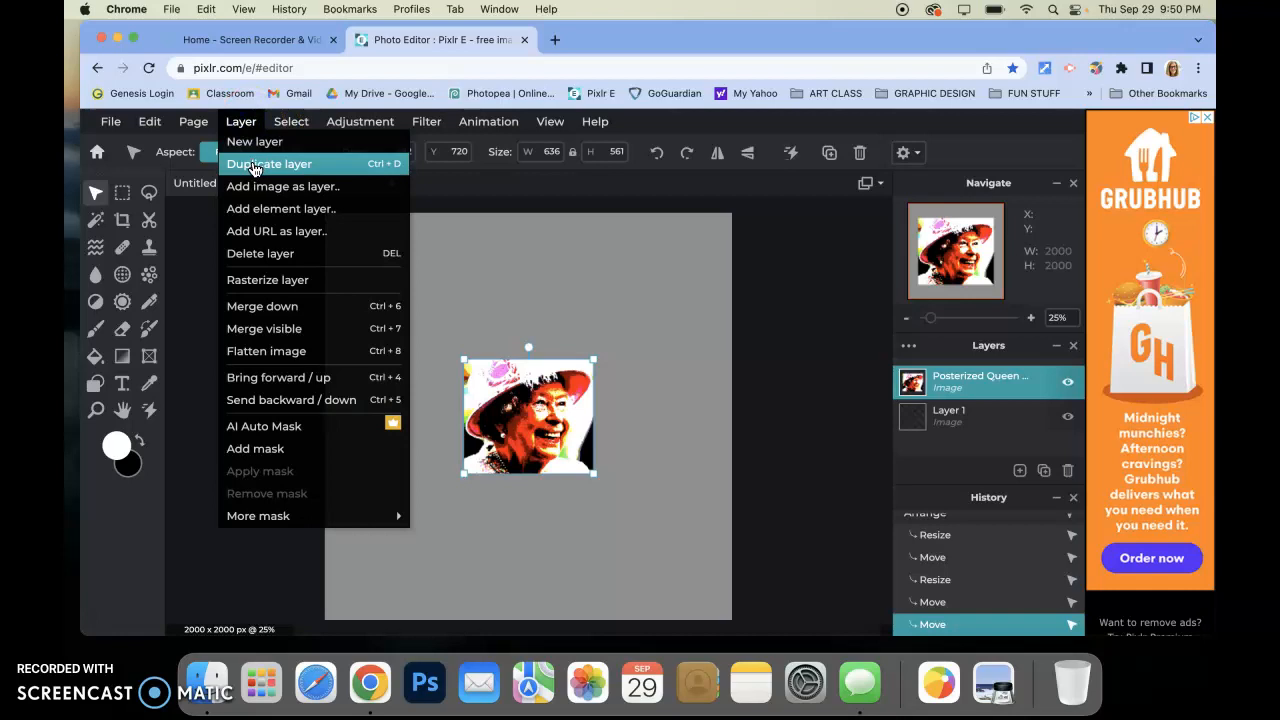
click(262, 165)
drag(531, 432, 657, 431)
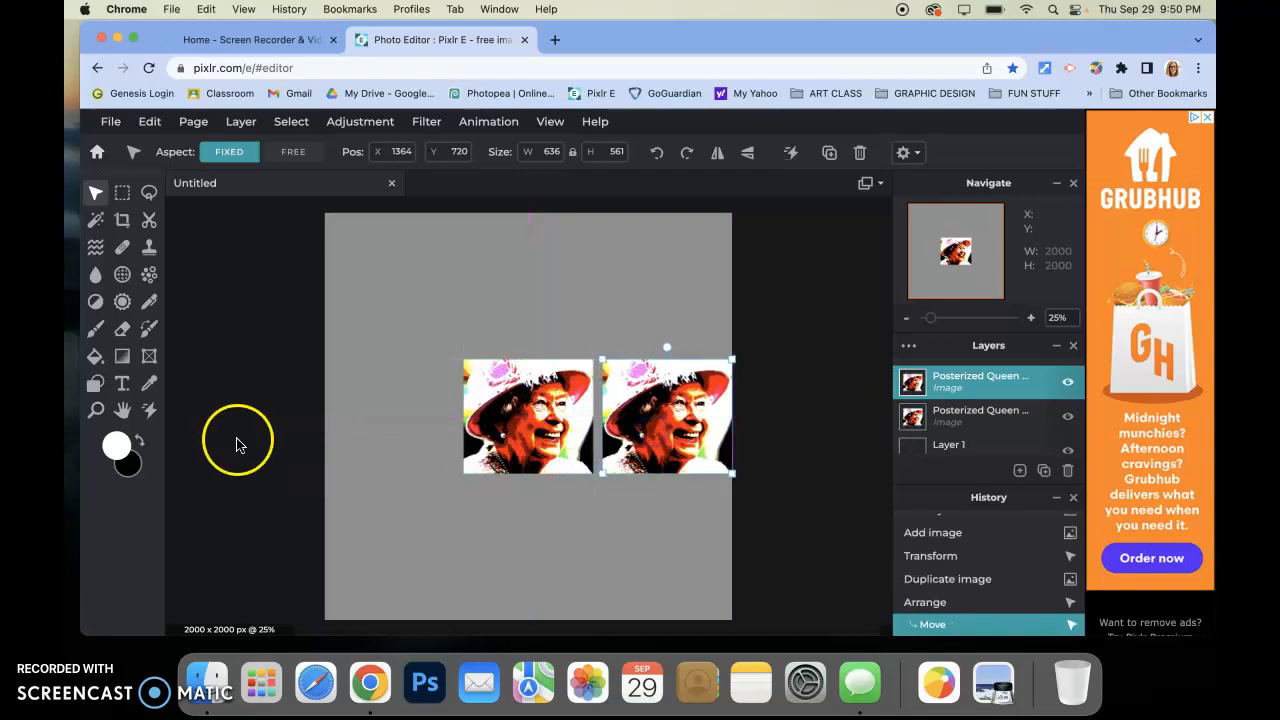
scroll(413, 435, up, 5)
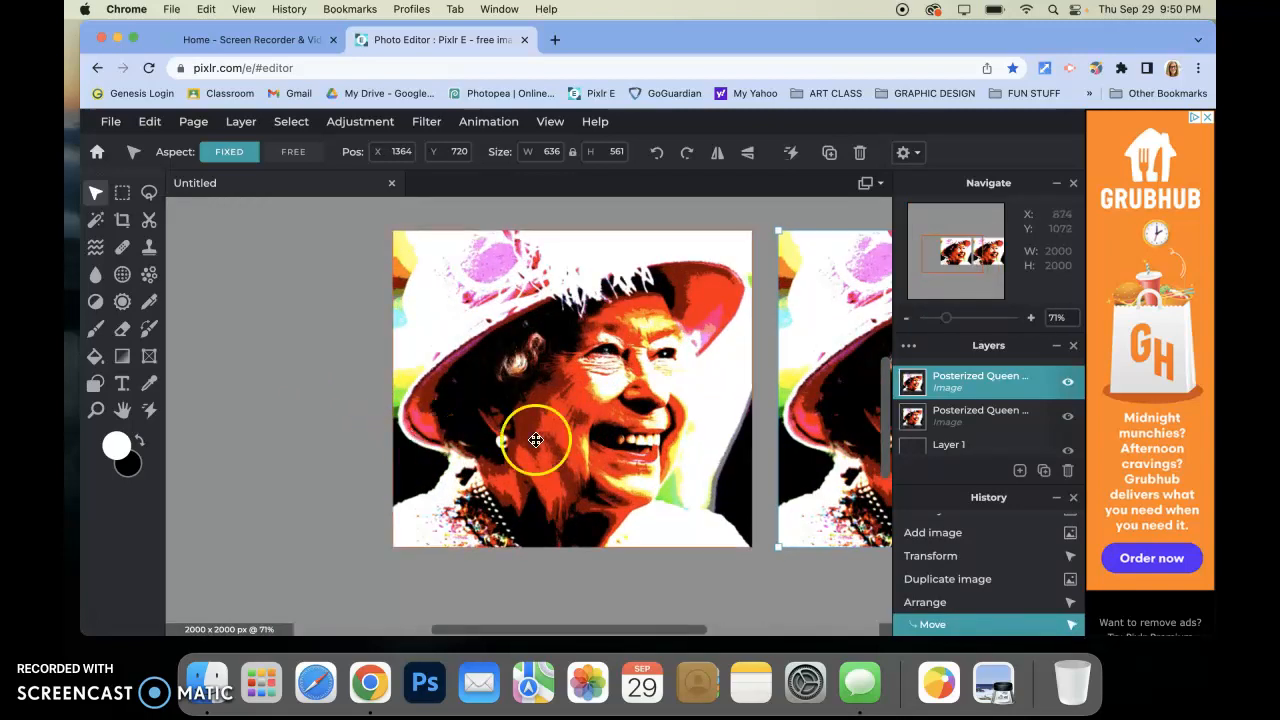
drag(549, 629, 668, 629)
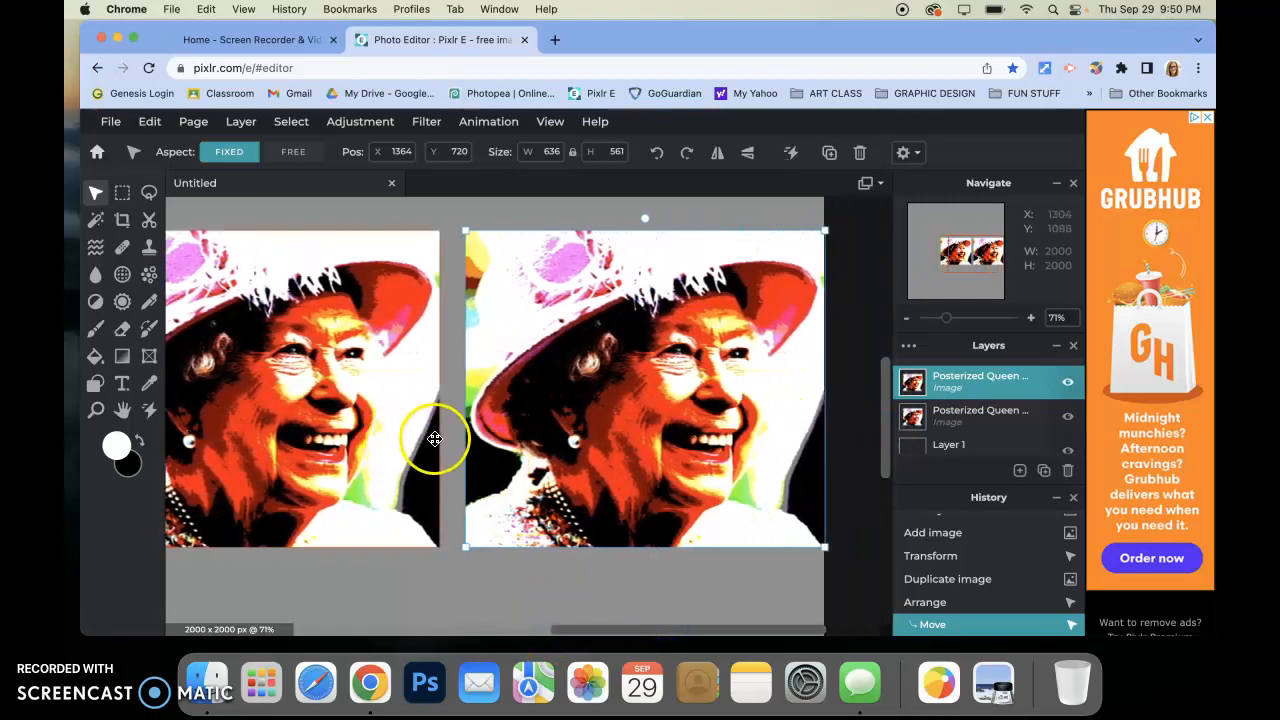
mouse_move(557, 405)
mouse_down()
mouse_move(534, 407)
mouse_move(547, 408)
mouse_up()
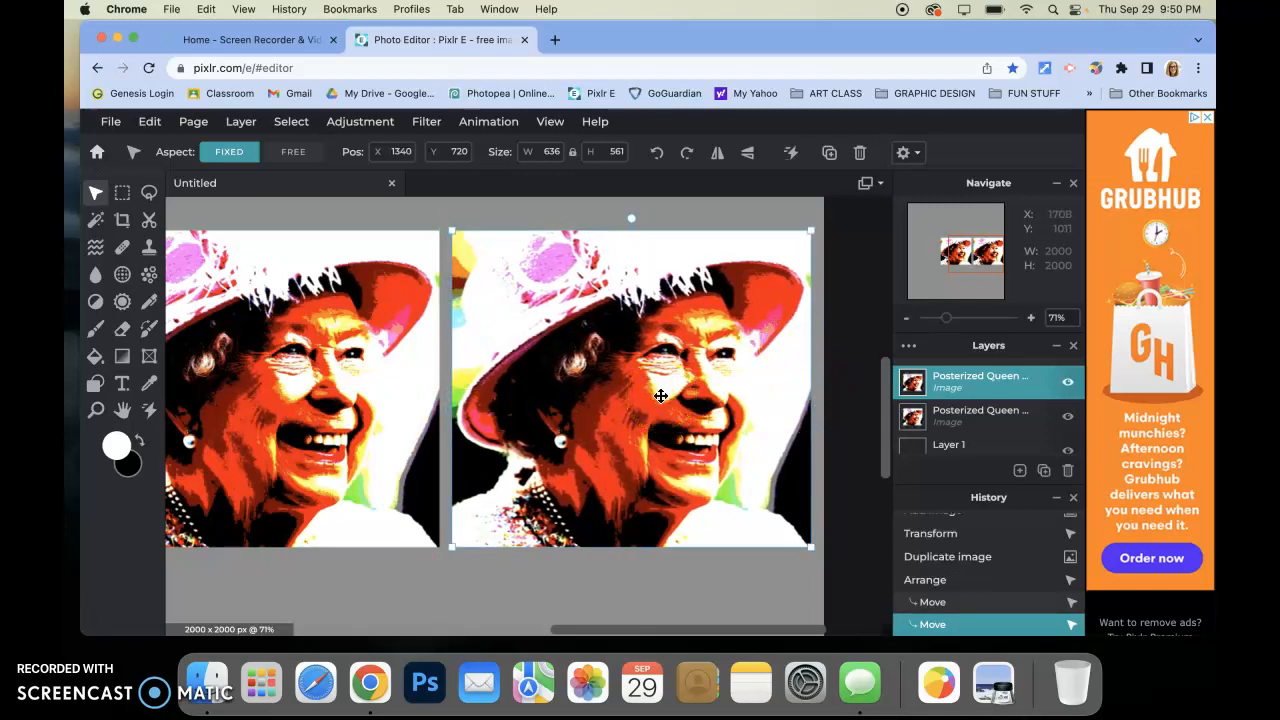
scroll(661, 396, down, 5)
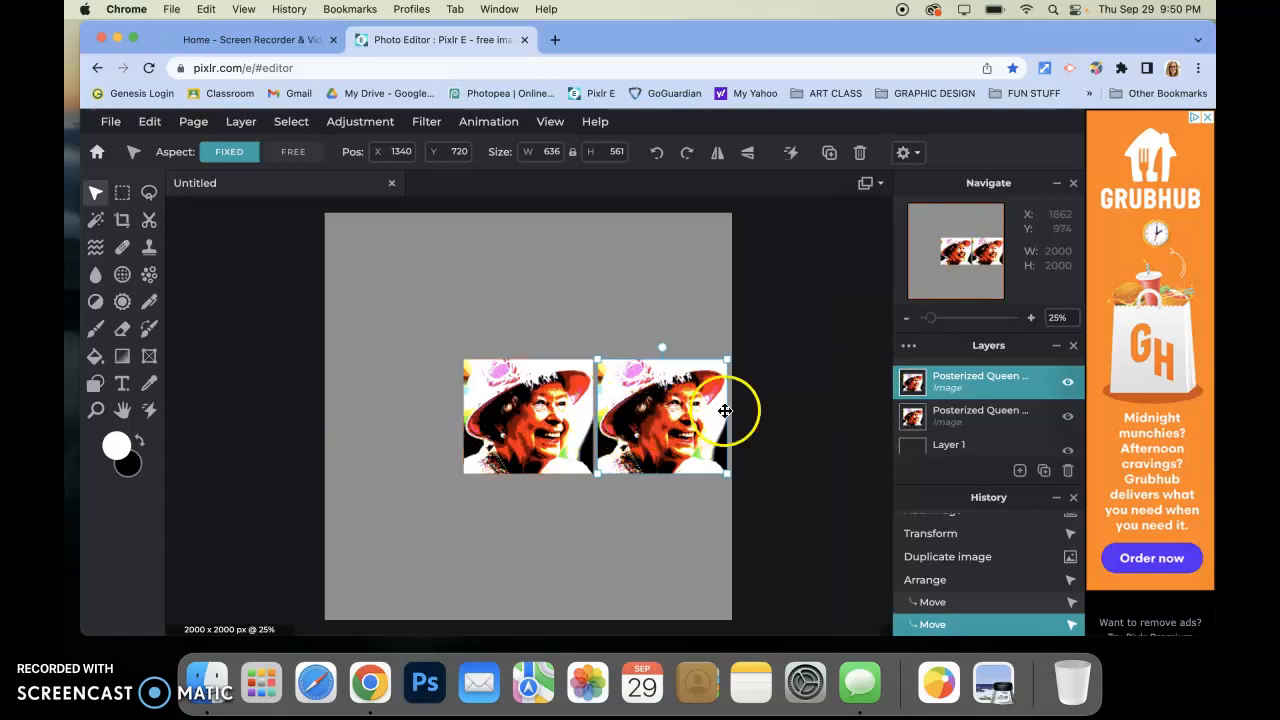
Shrink the original centre portrait slightly to about 623 × 550 px
click(527, 403)
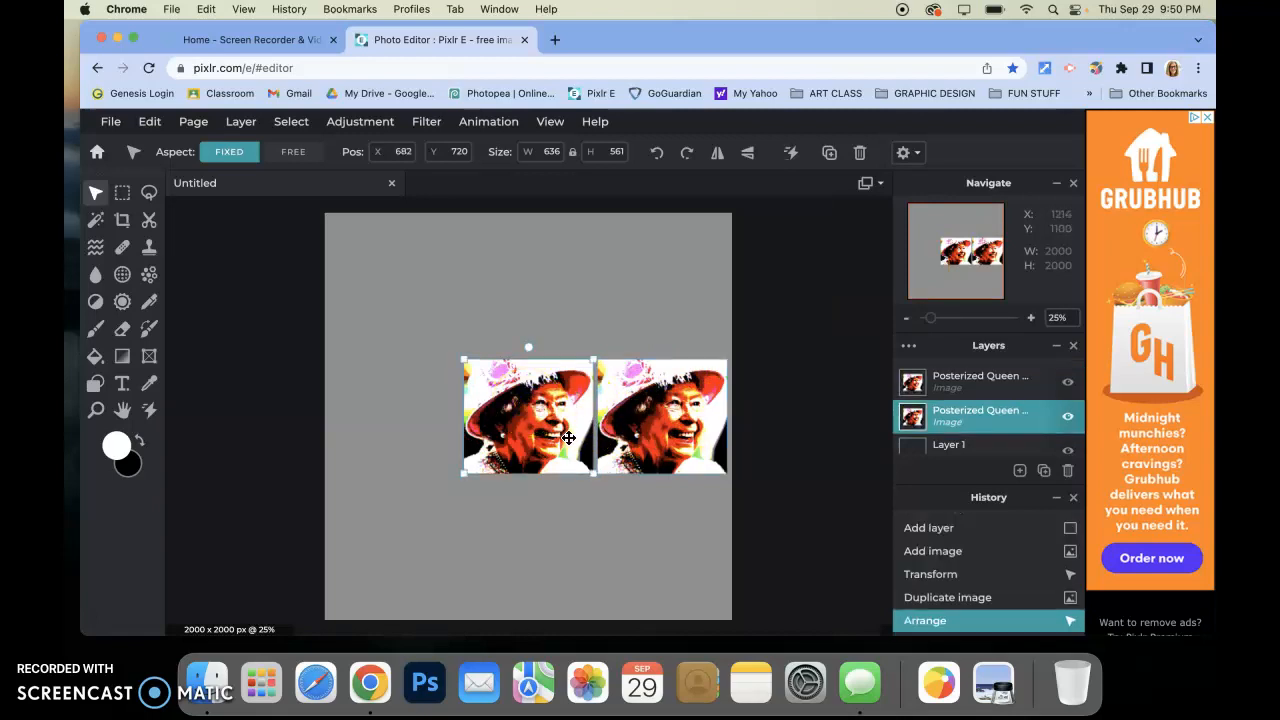
click(645, 430)
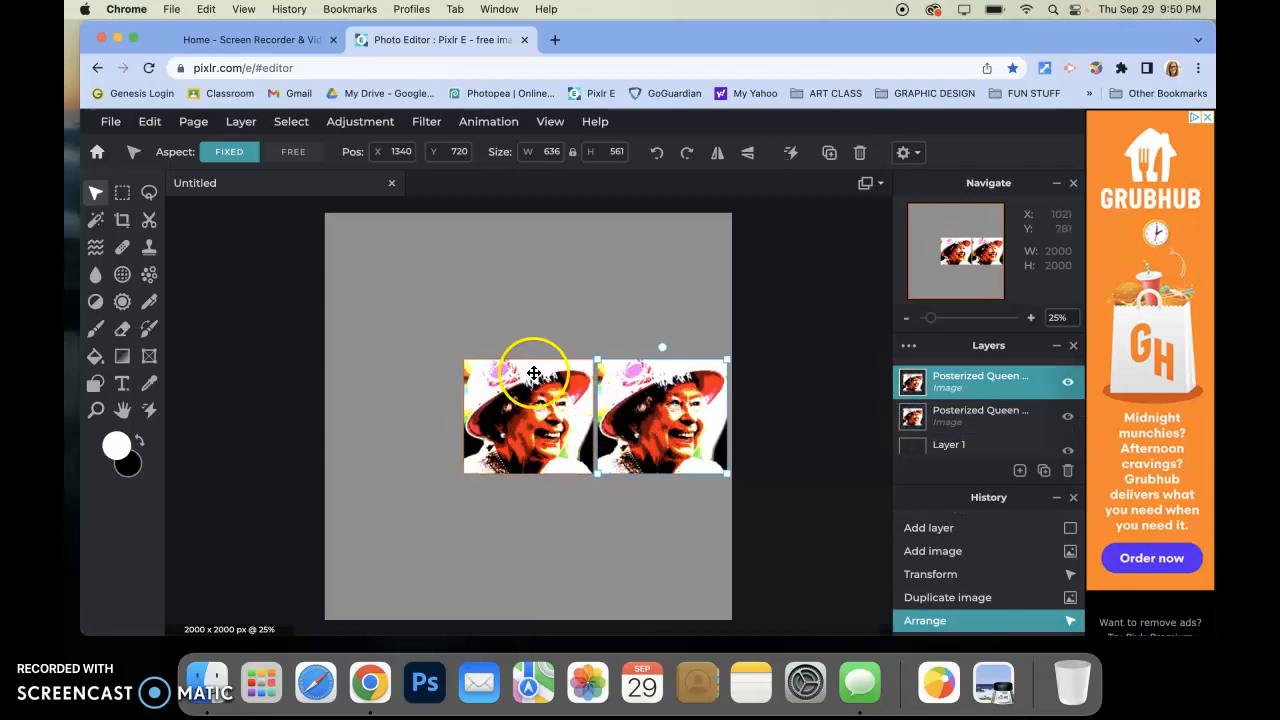
click(576, 369)
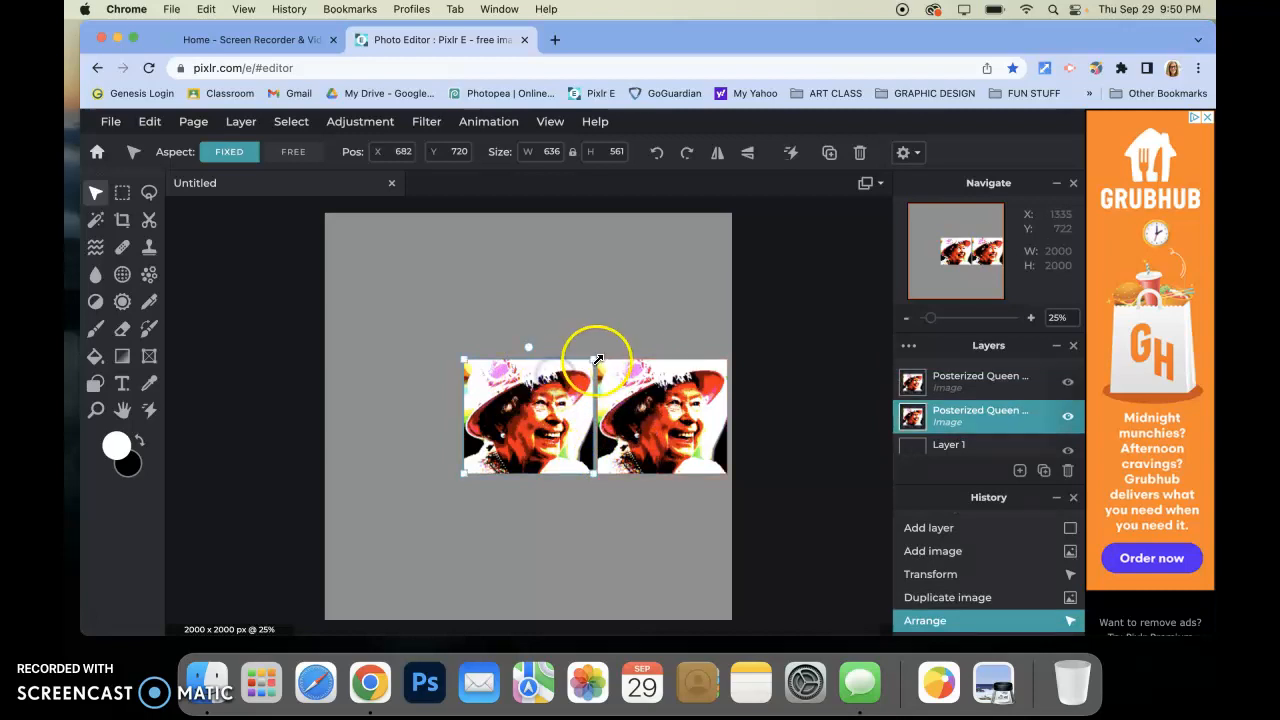
drag(593, 361, 590, 364)
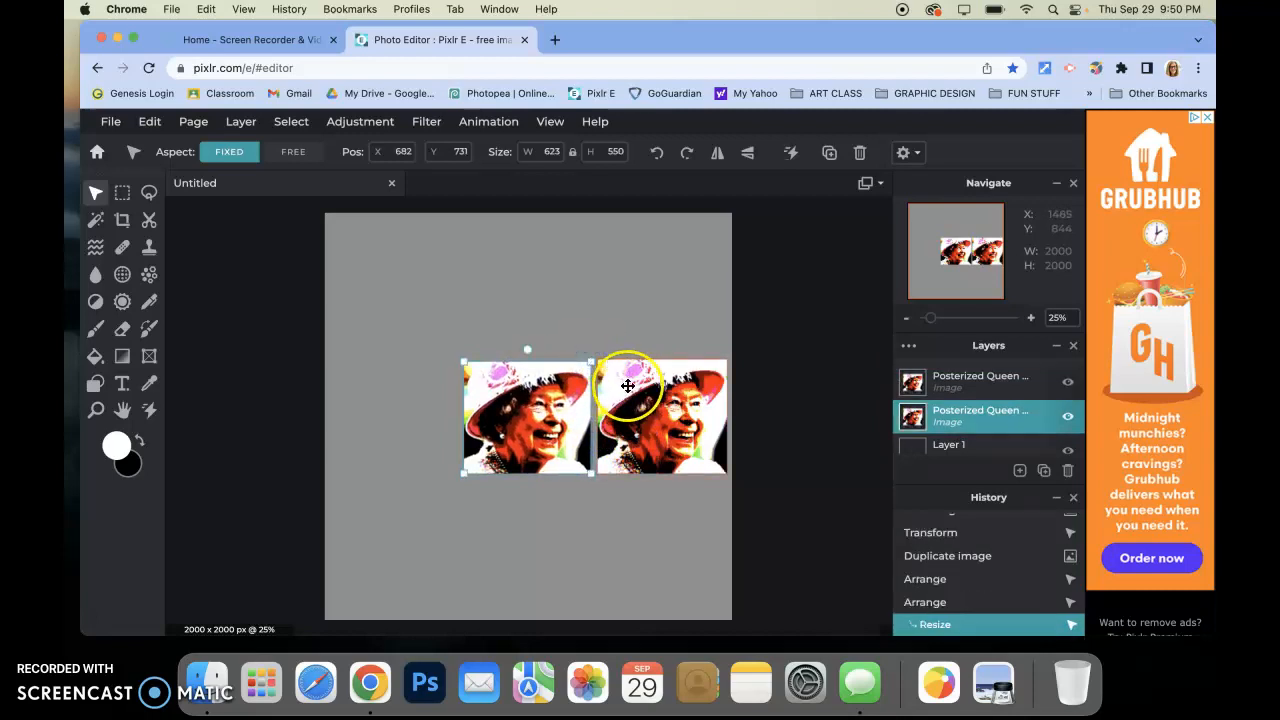
Delete the larger duplicate portrait and recentre the remaining one on the canvas at X 689, Y 725
click(643, 391)
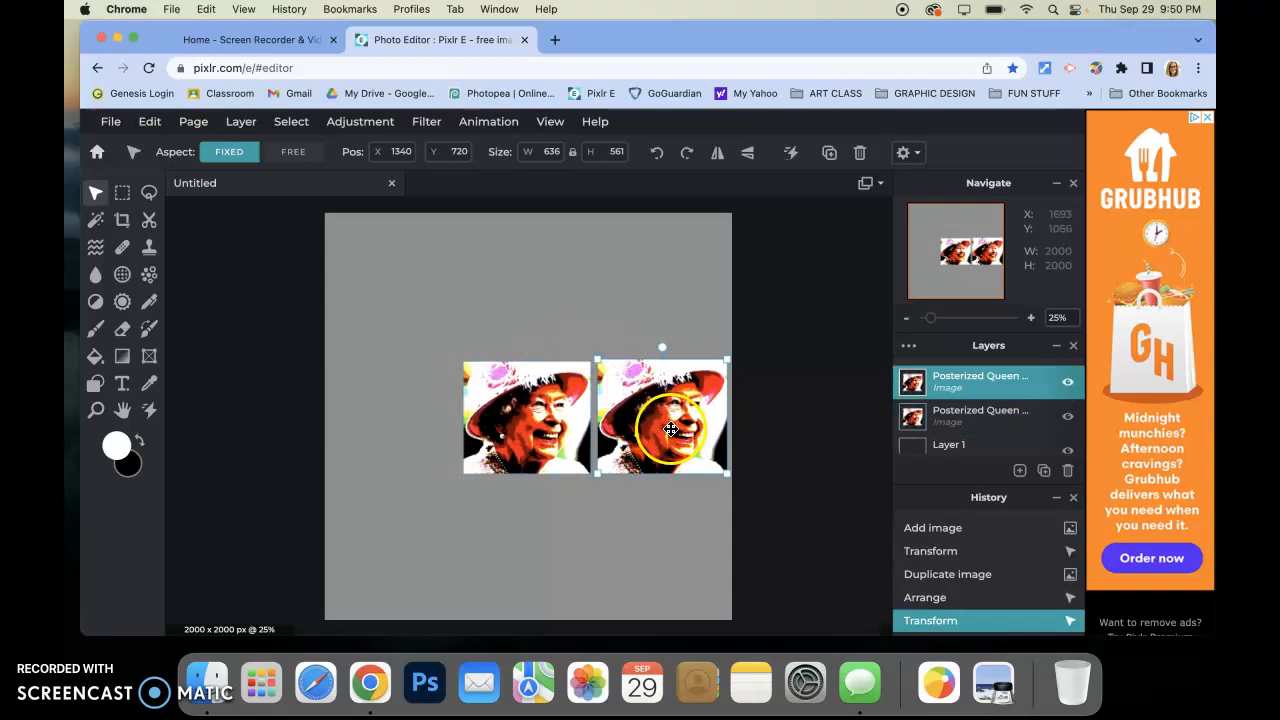
key(Delete)
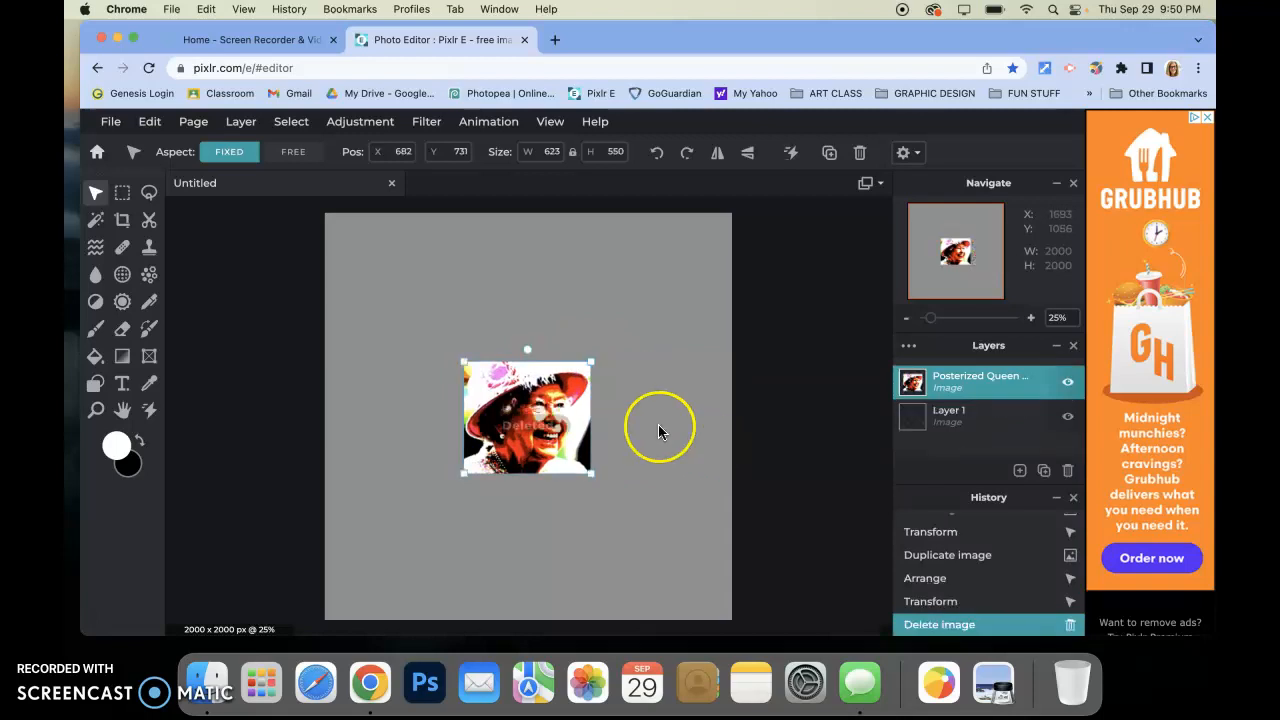
drag(543, 398, 547, 397)
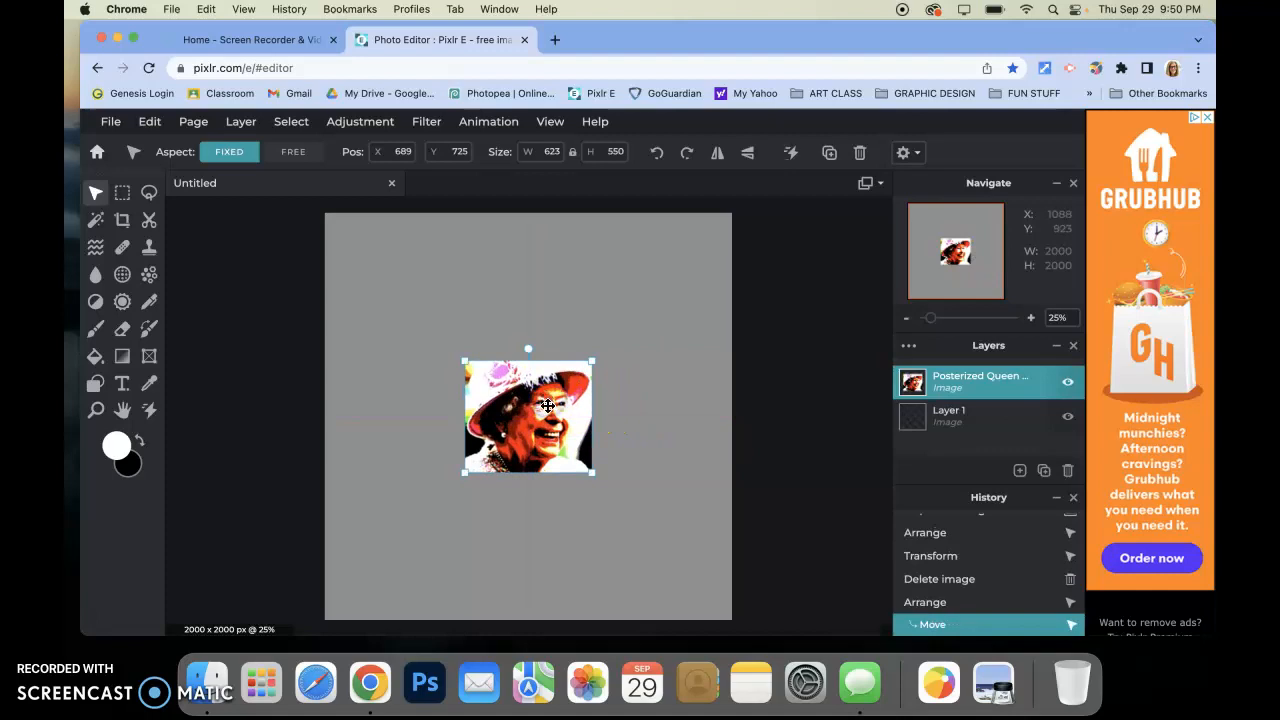
Duplicate the centred portrait layer eight times so there are nine identical portraits
click(1045, 472)
click(1045, 472)
click(1045, 472)
click(1045, 473)
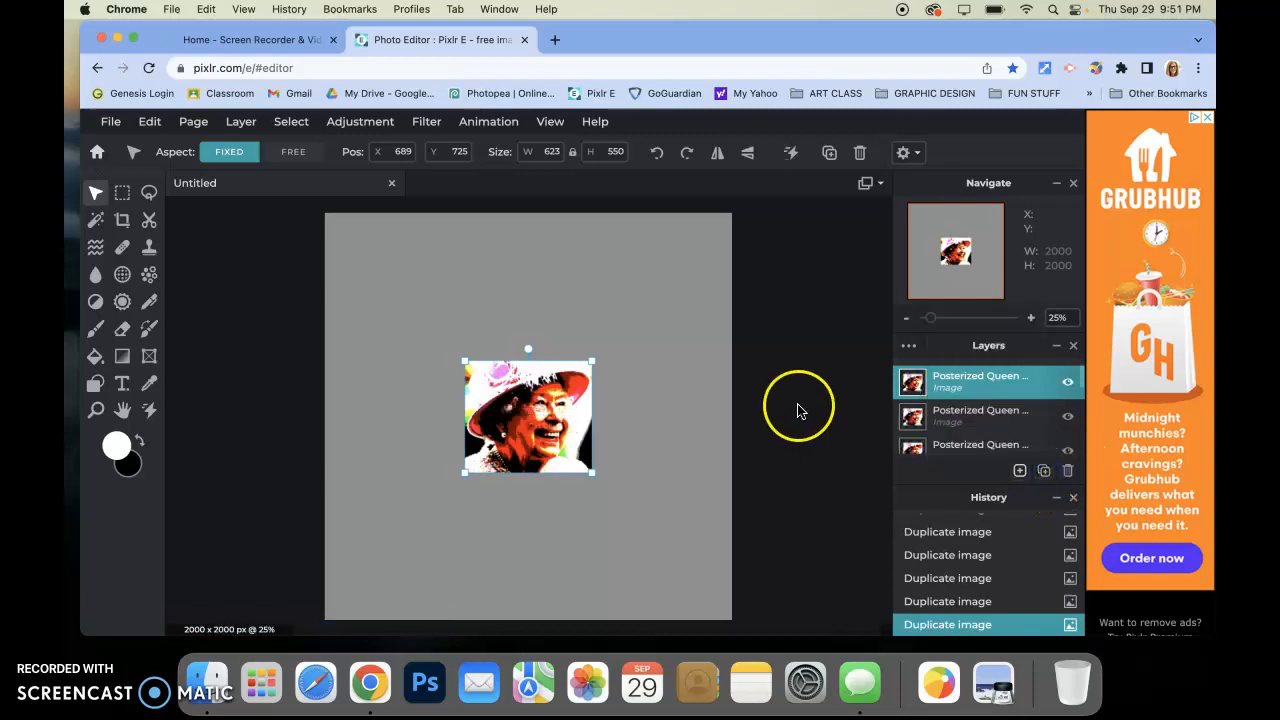
Place portrait copies on either side of the centre one at X 31 and X 1343, and another directly above it at Y 140
drag(533, 433, 663, 424)
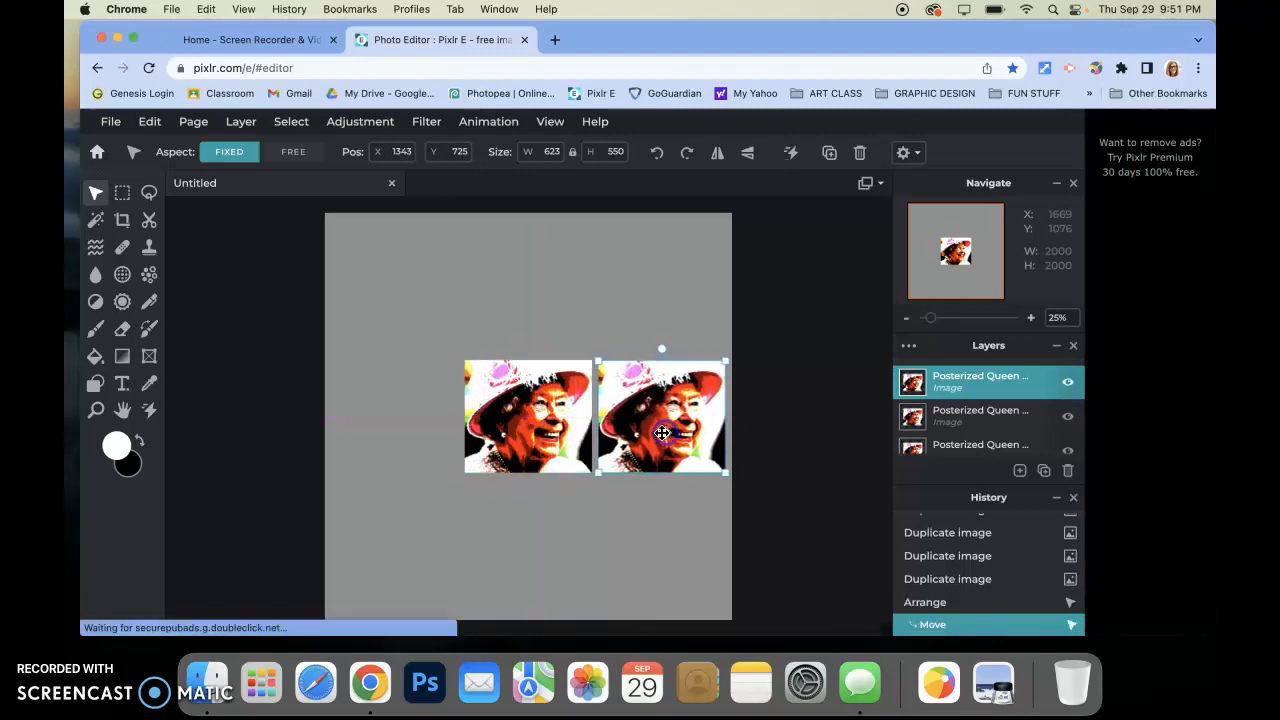
click(540, 432)
drag(540, 432, 540, 315)
click(536, 409)
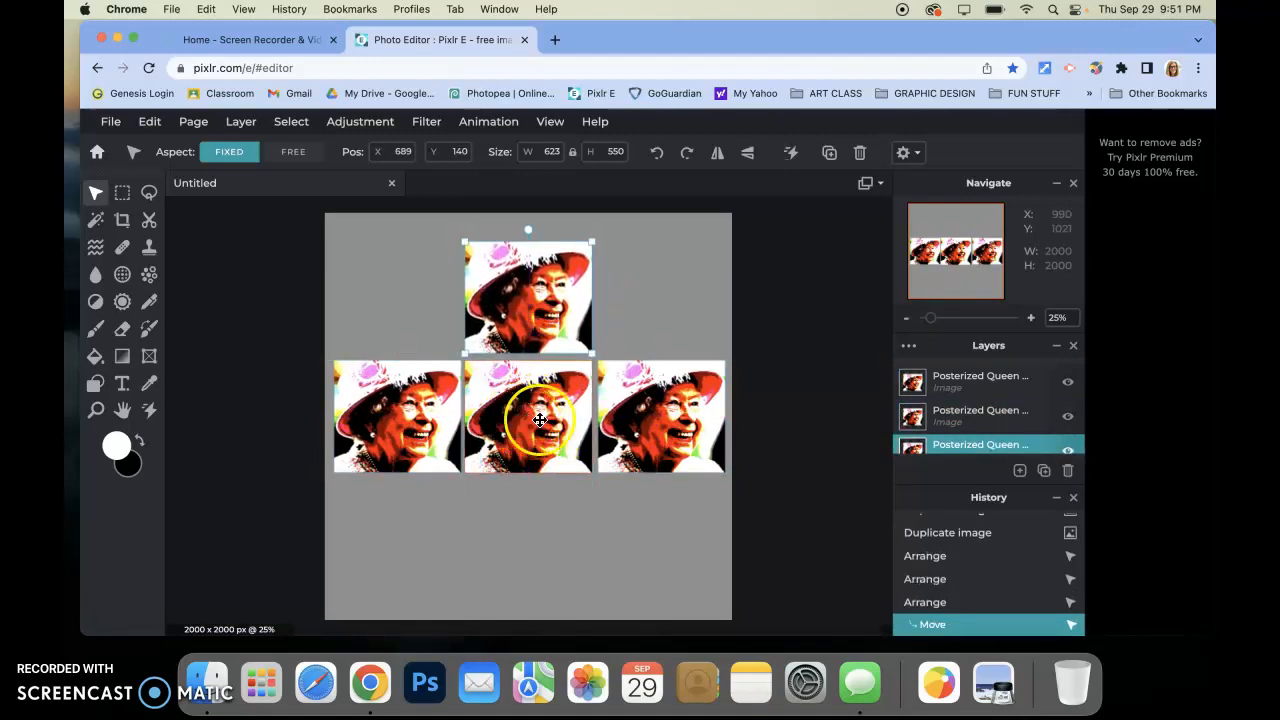
drag(416, 421, 421, 419)
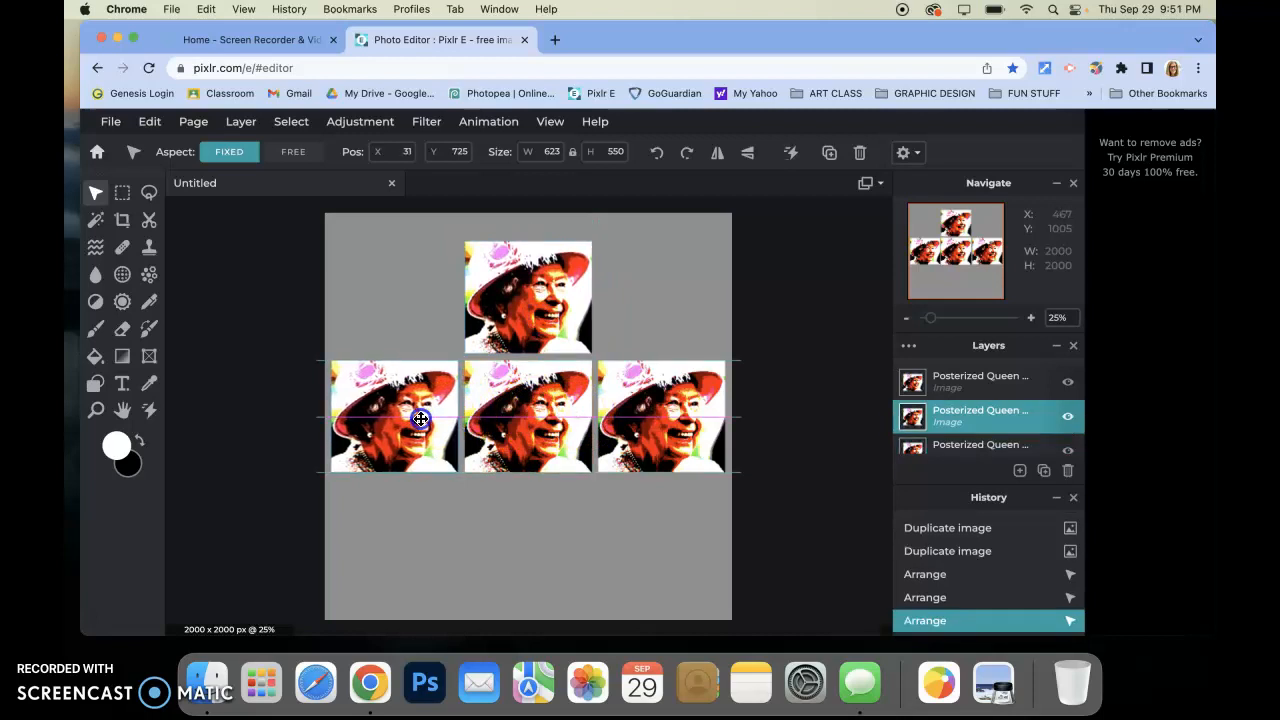
Move the remaining portrait copies into the empty top and bottom row positions to complete an aligned three-by-three grid
drag(534, 429, 652, 297)
drag(523, 394, 400, 530)
click(531, 403)
drag(514, 434, 657, 560)
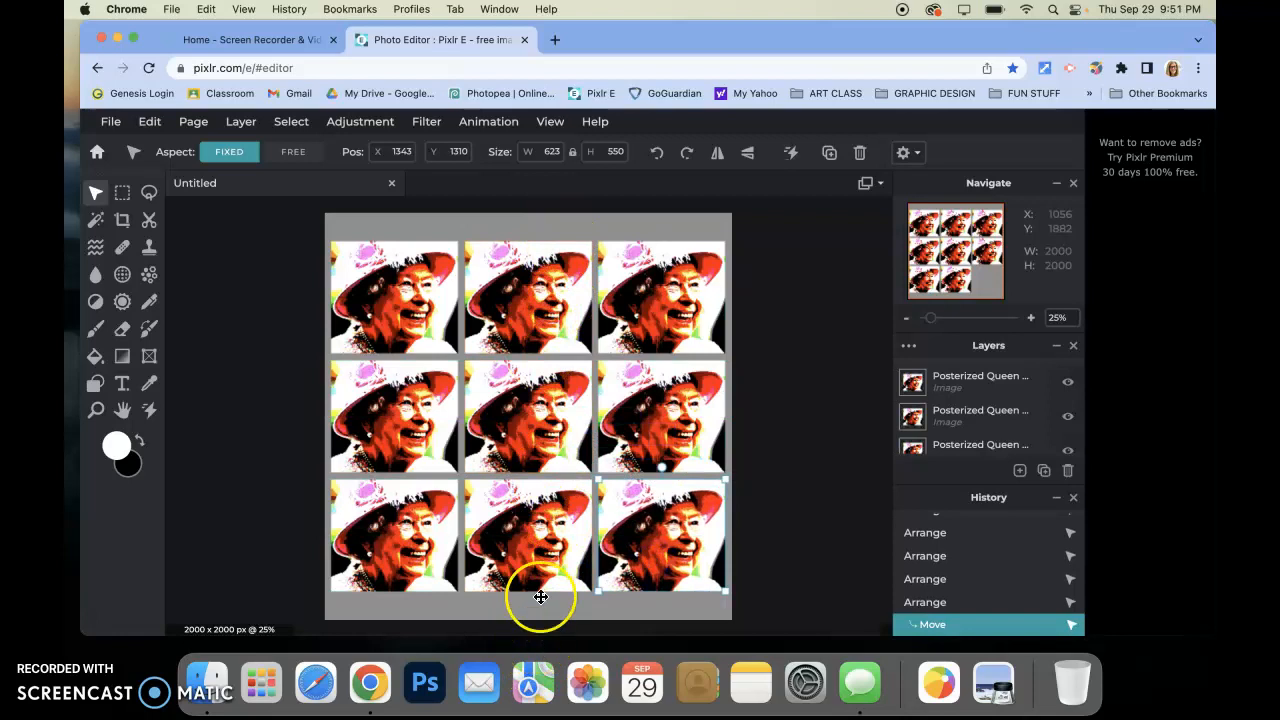
click(547, 295)
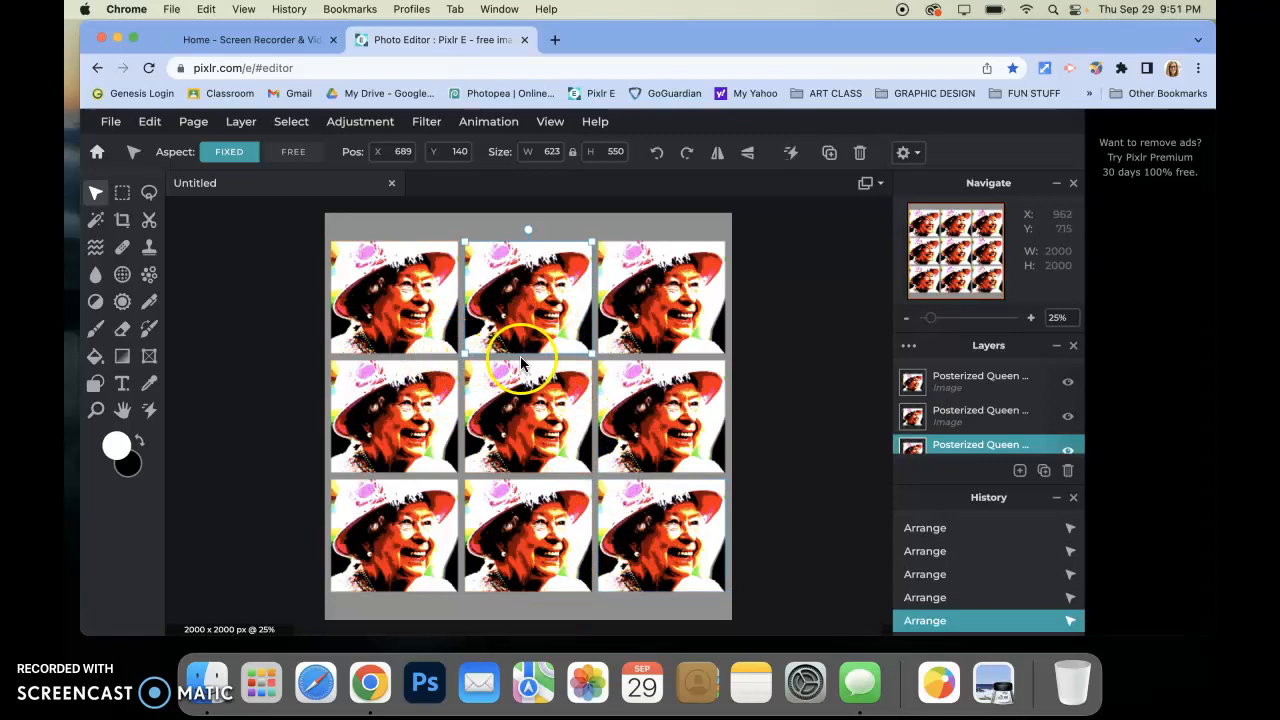
mouse_move(540, 283)
mouse_down()
mouse_move(514, 277)
mouse_move(530, 262)
mouse_up()
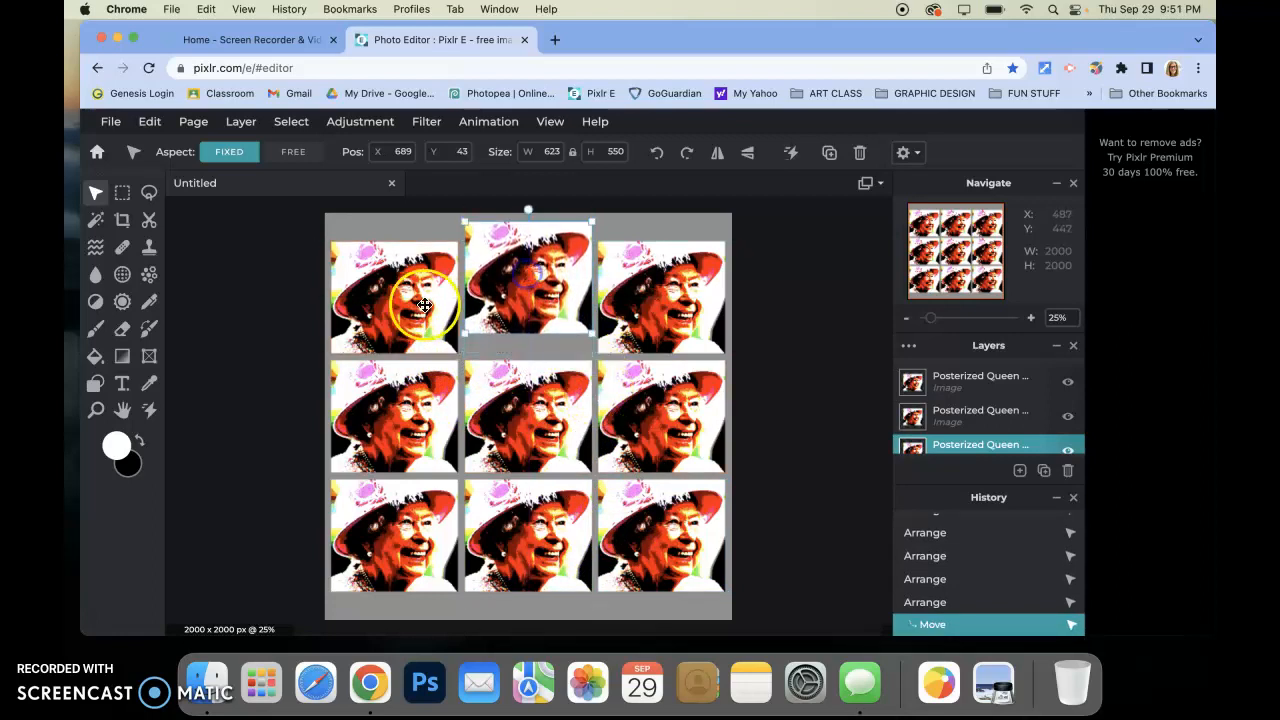
drag(424, 305, 424, 286)
drag(536, 562, 541, 571)
drag(425, 548, 425, 563)
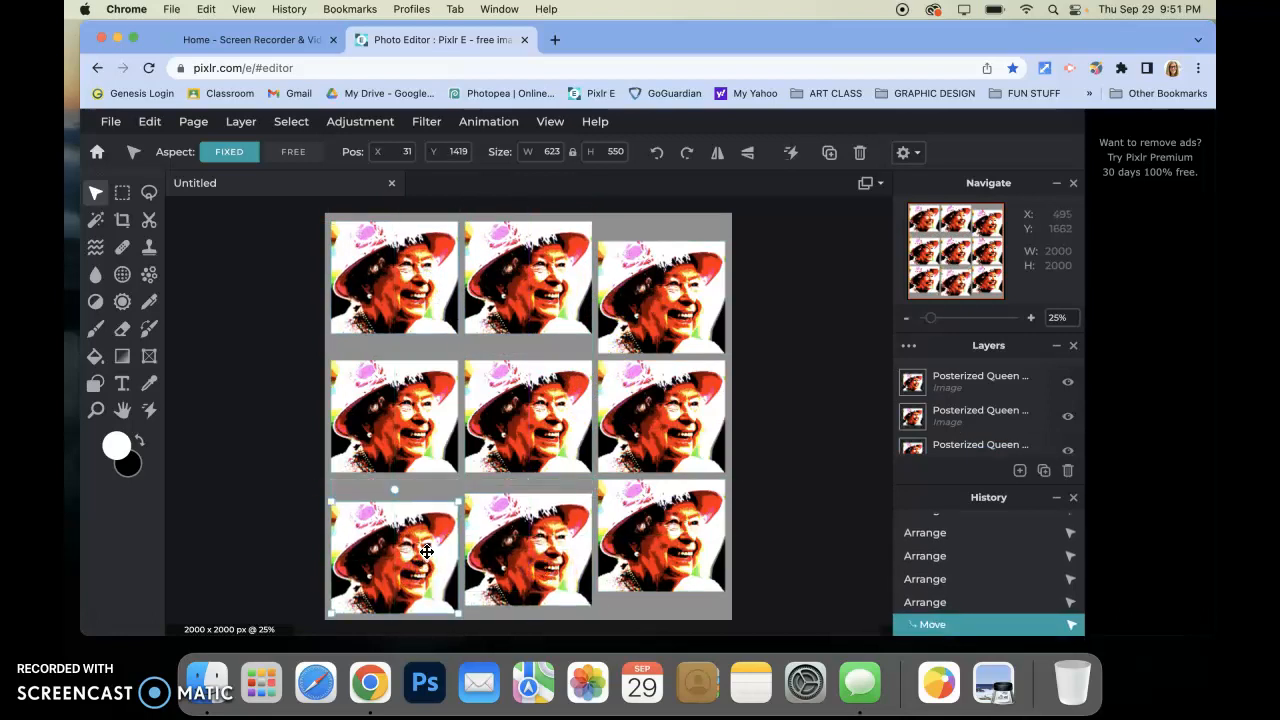
key(super+z)
key(super+z)
key(super+z)
key(super+z)
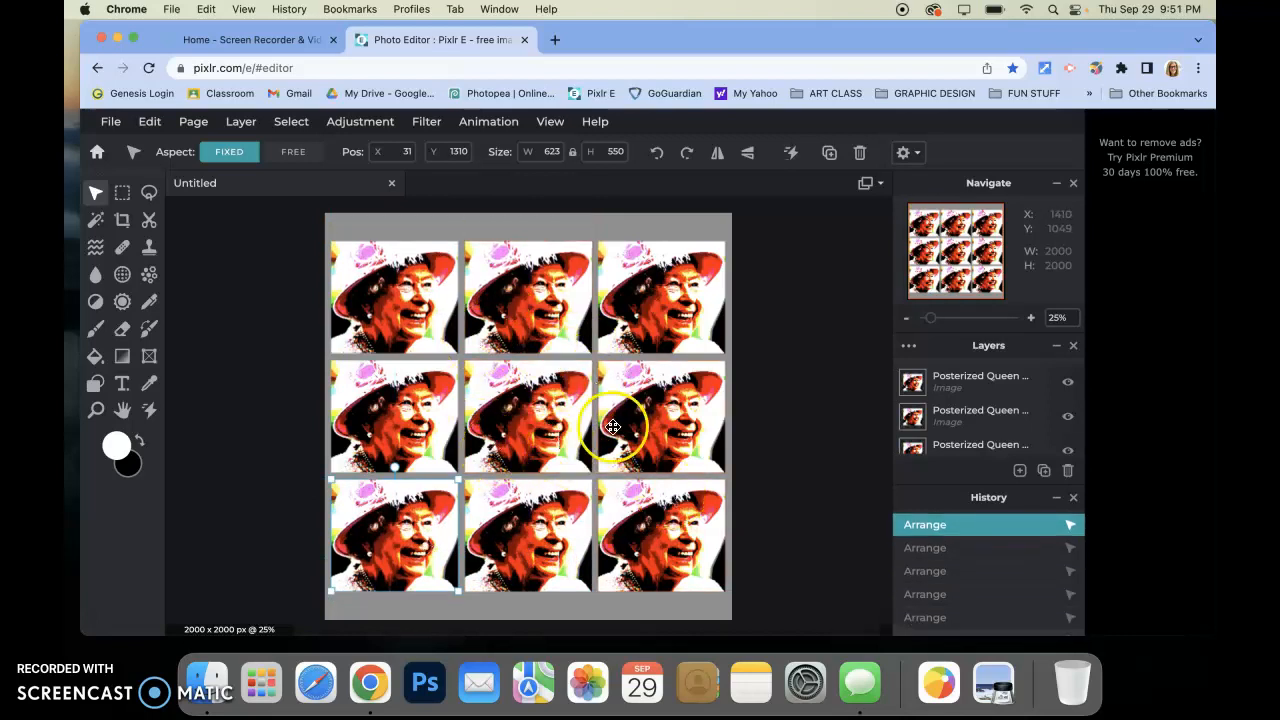
Open the Hue and saturation adjustment for the top-left portrait, keeping the dialog clear of the portrait
drag(519, 403, 400, 329)
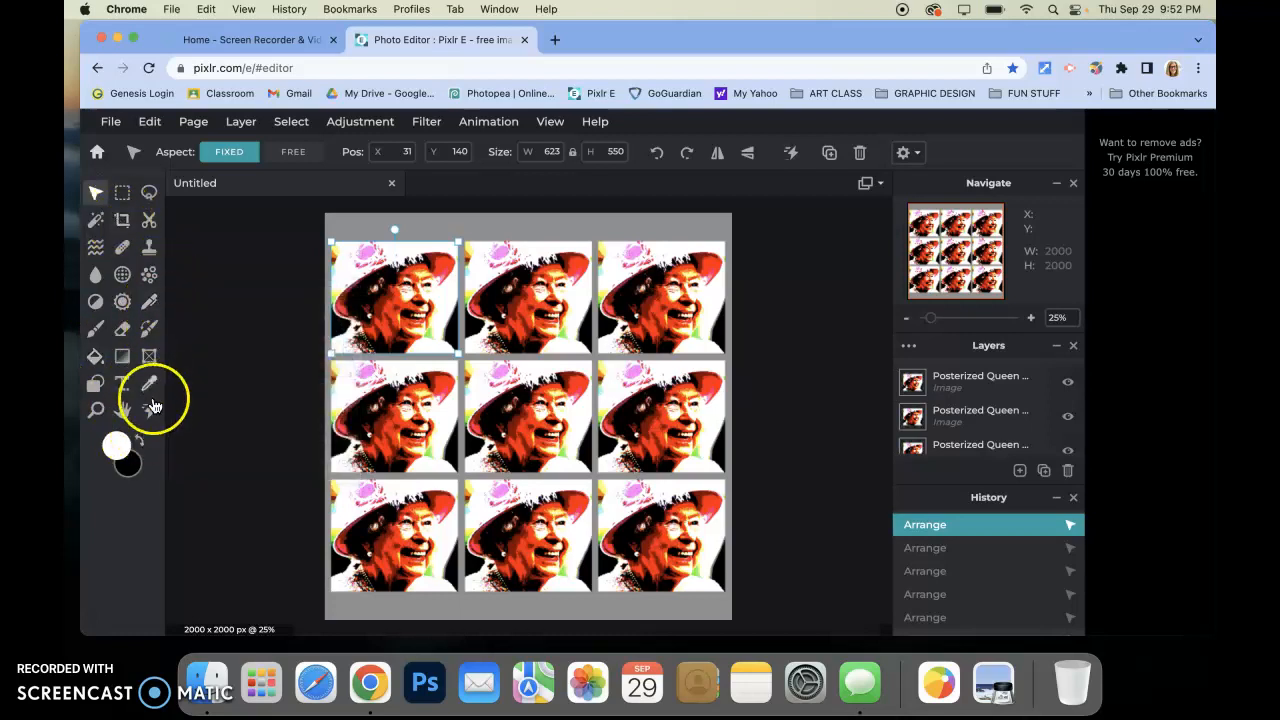
click(100, 412)
click(343, 314)
click(431, 285)
scroll(433, 283, down, 5)
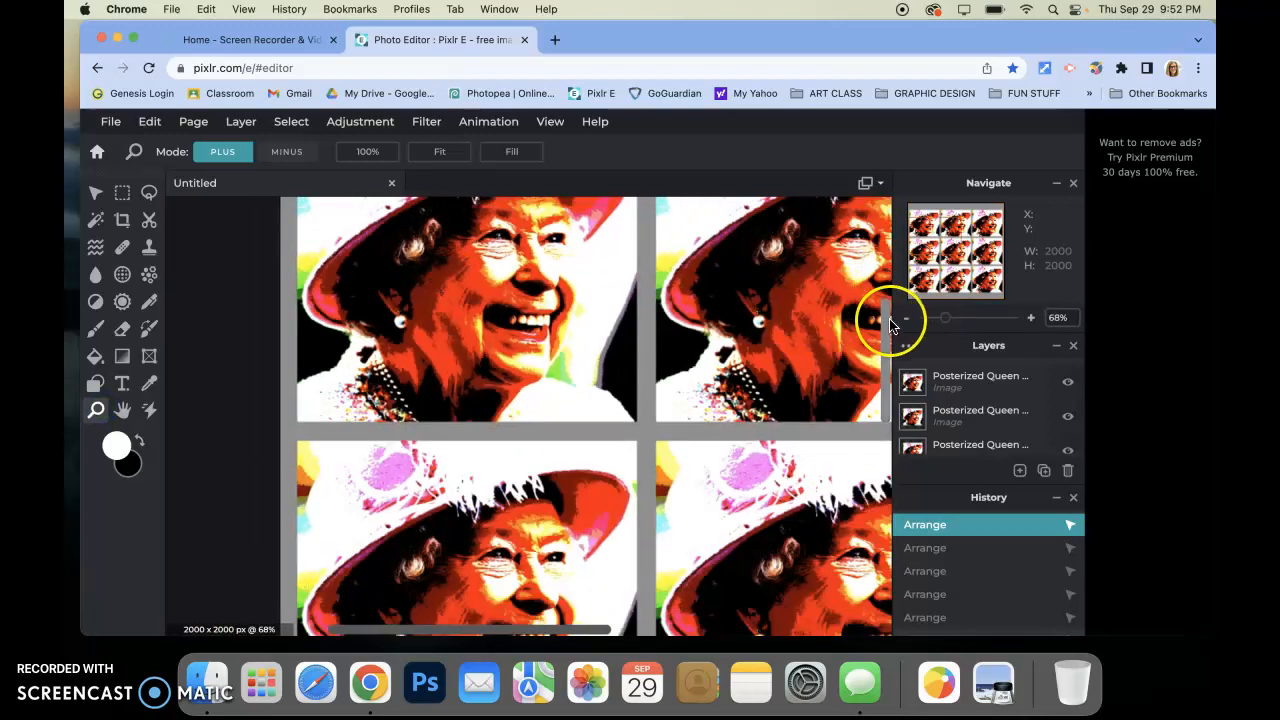
drag(887, 322, 886, 277)
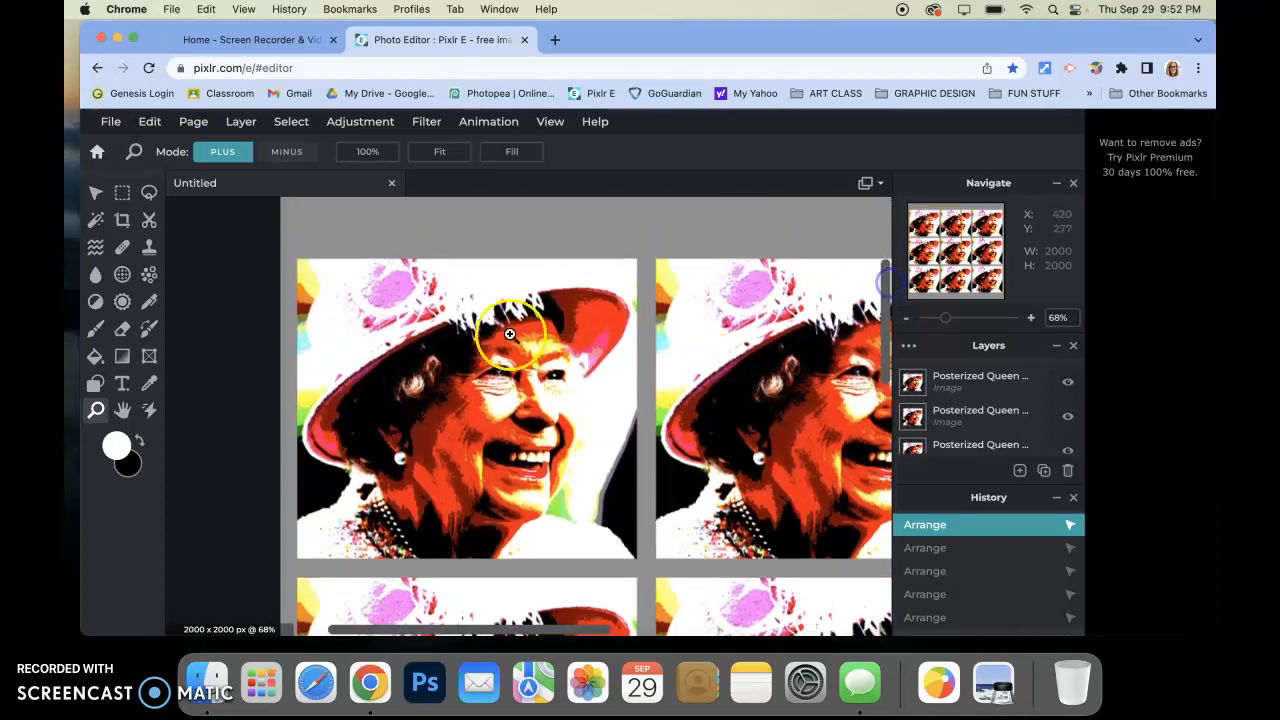
click(95, 192)
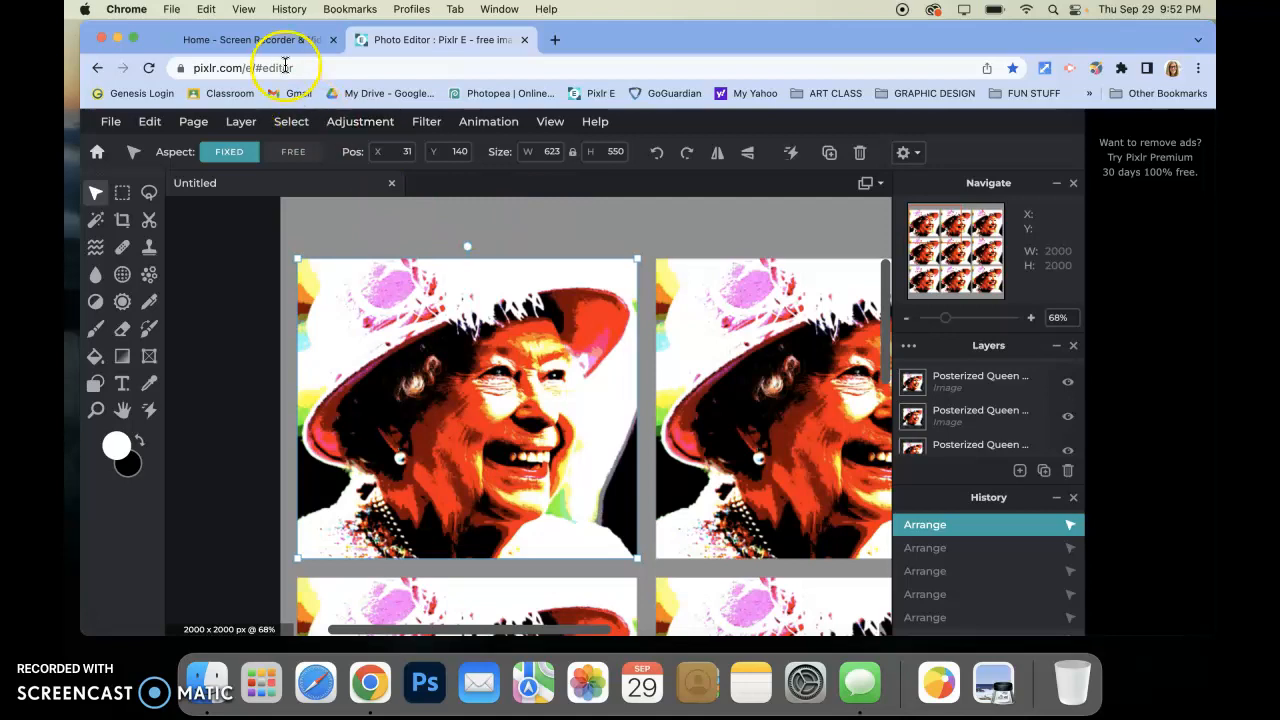
click(357, 124)
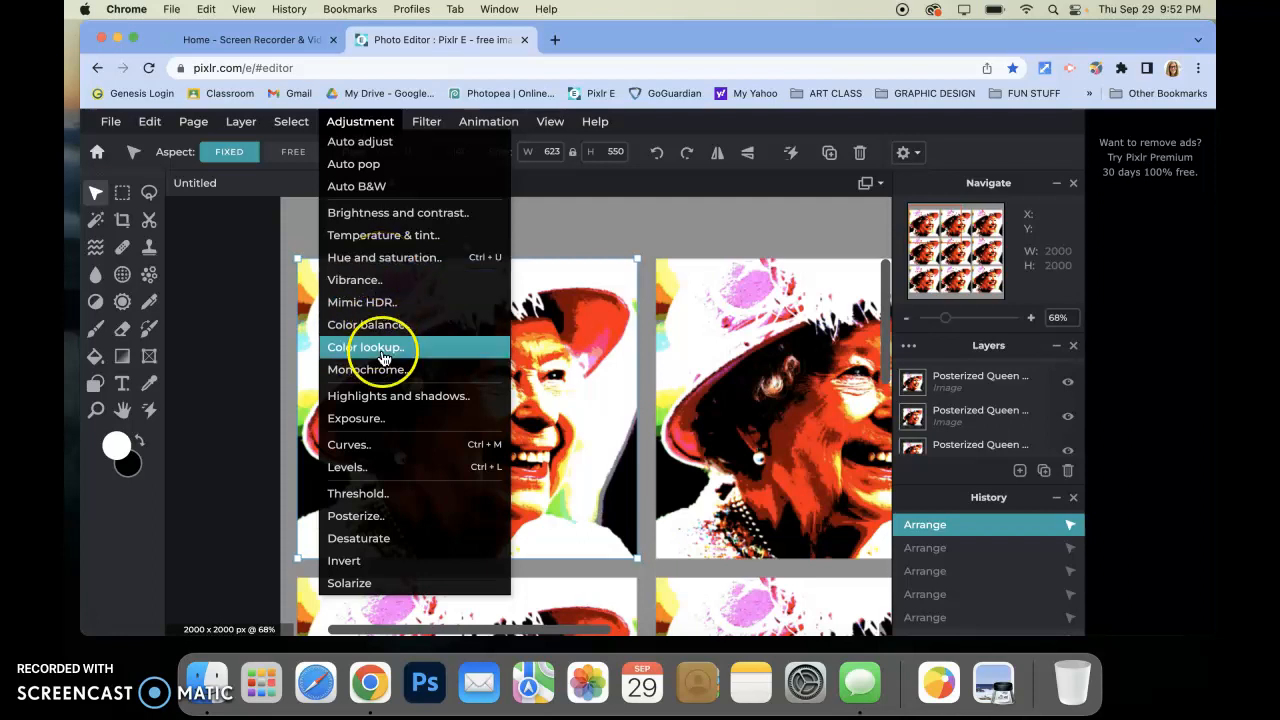
click(403, 260)
drag(591, 331, 786, 202)
Try shifting the top-left portrait's hue without colorizing, first to -92 and then to -15
click(813, 268)
drag(822, 272, 722, 288)
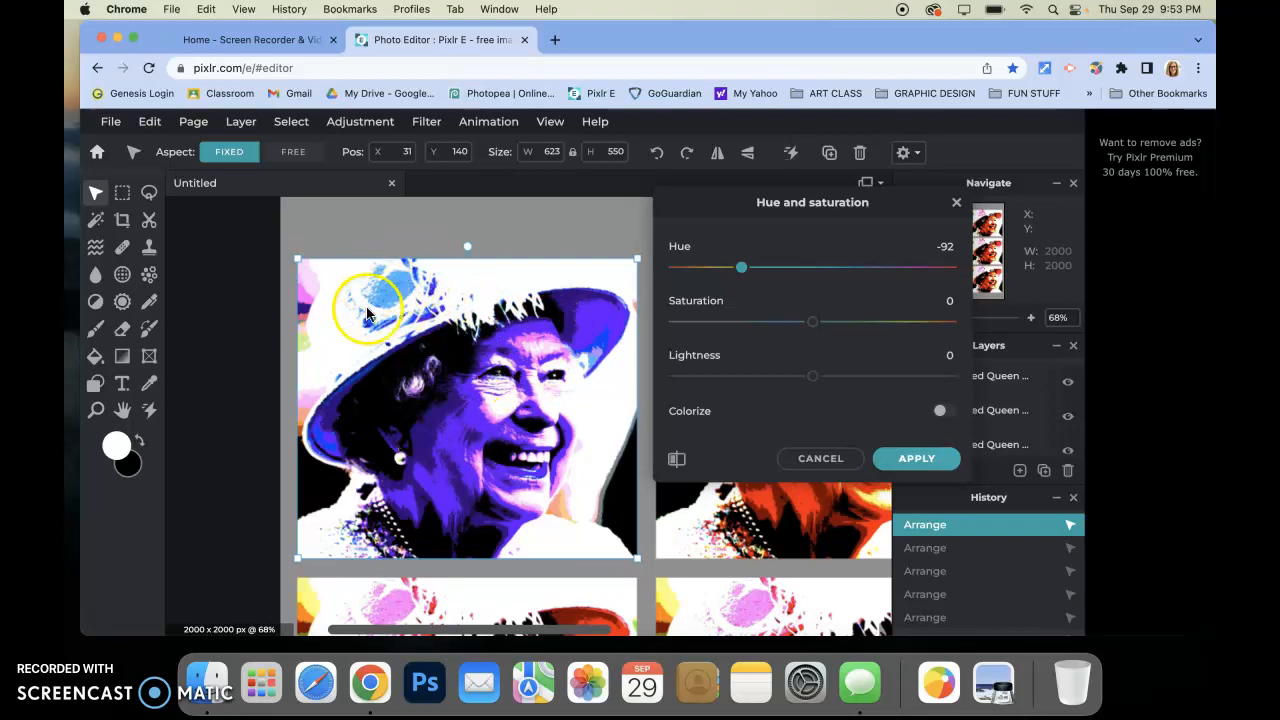
drag(744, 268, 802, 269)
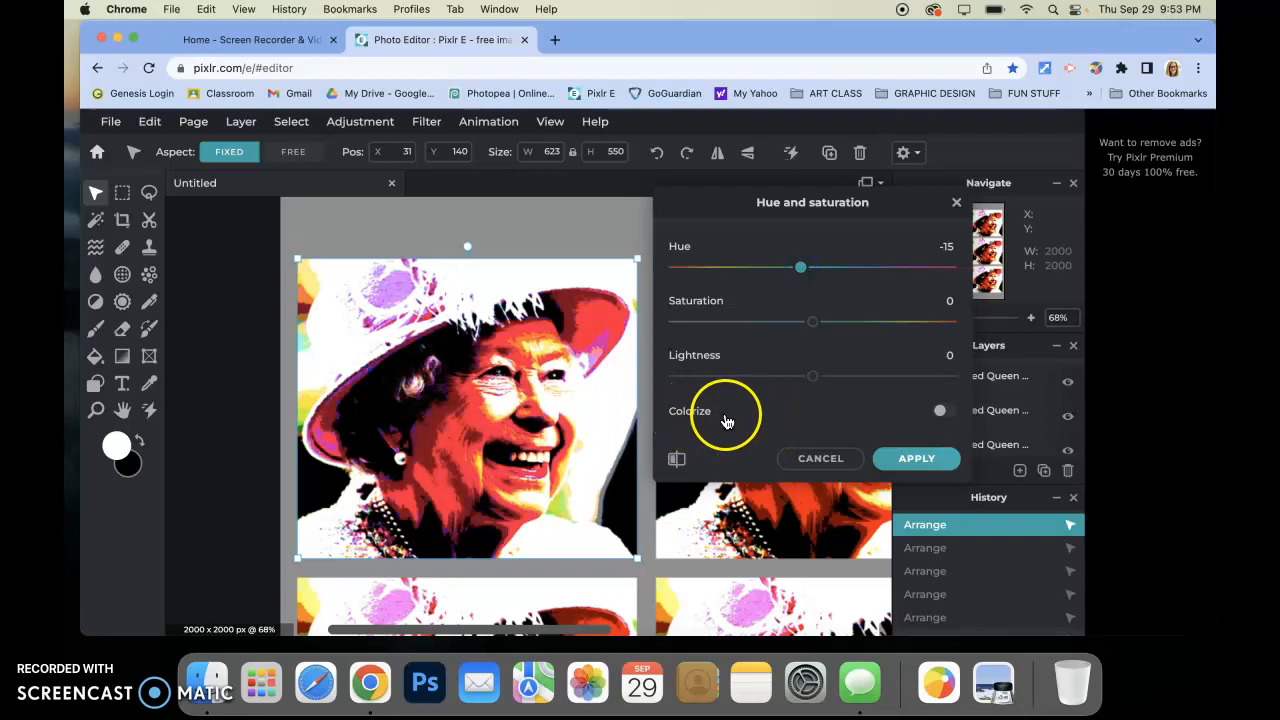
Colorize the top-left portrait with the hue set to 87 and apply the adjustment
click(944, 412)
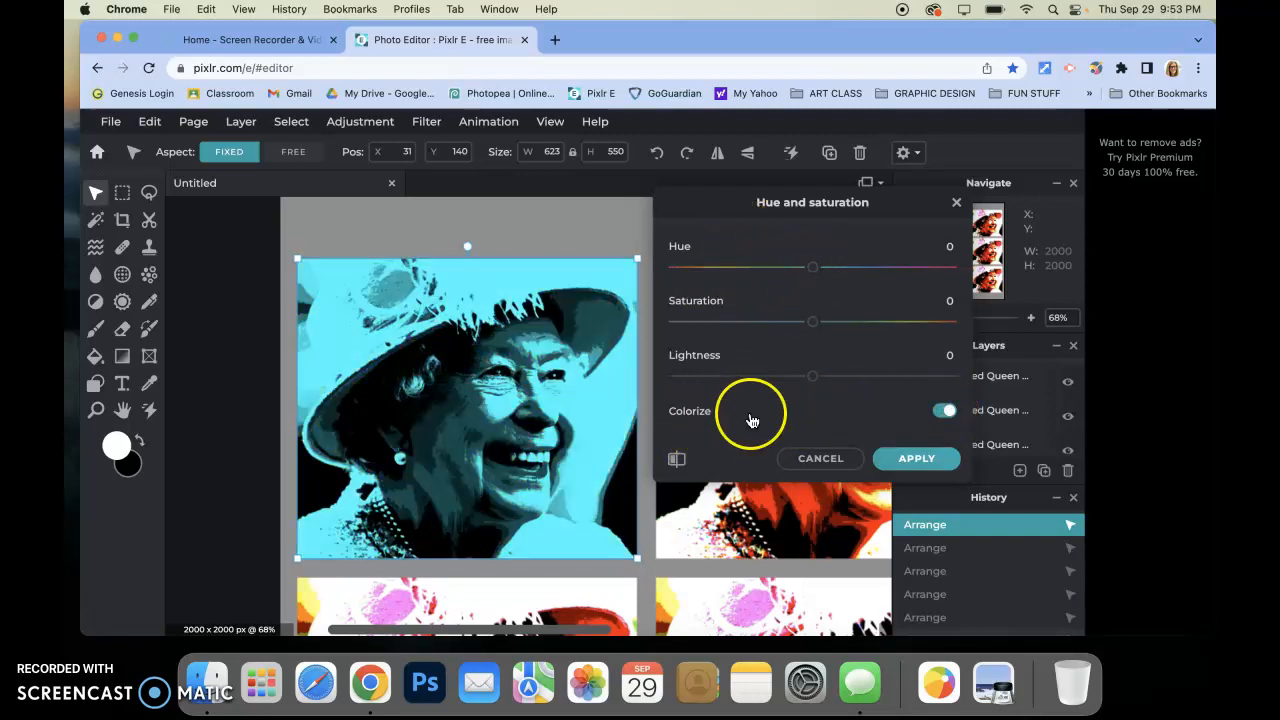
drag(815, 276, 881, 288)
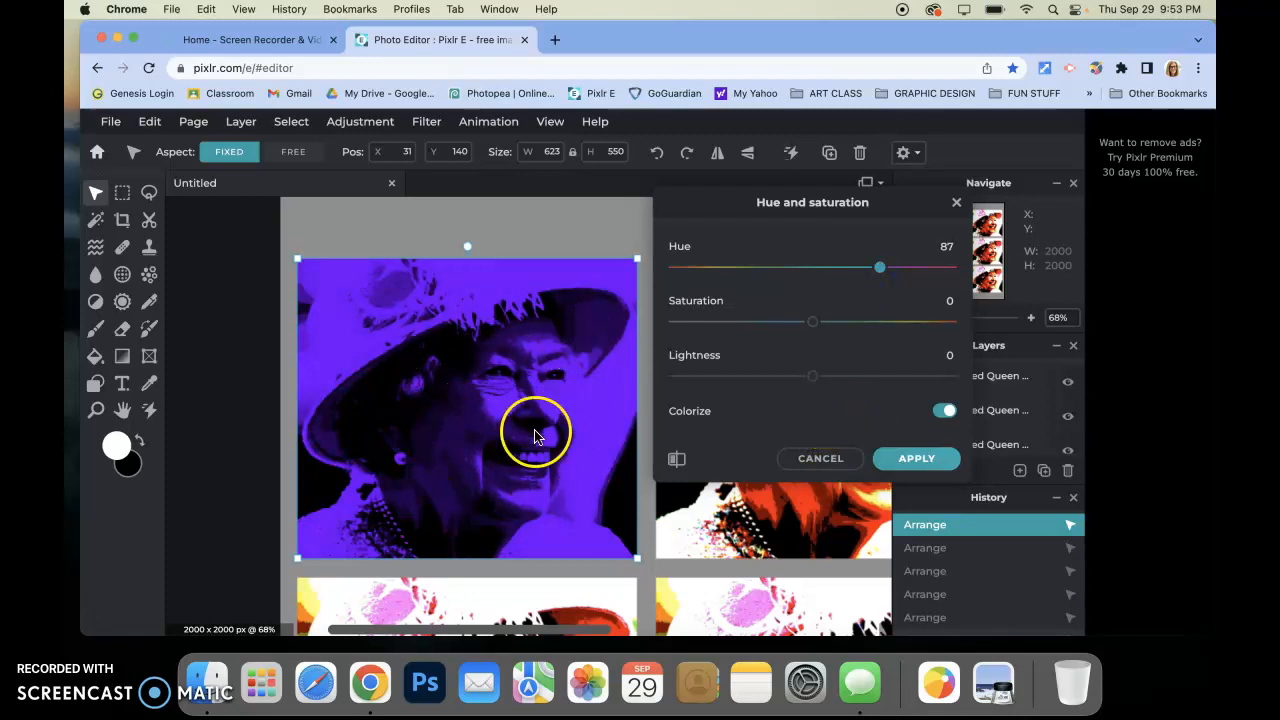
click(912, 458)
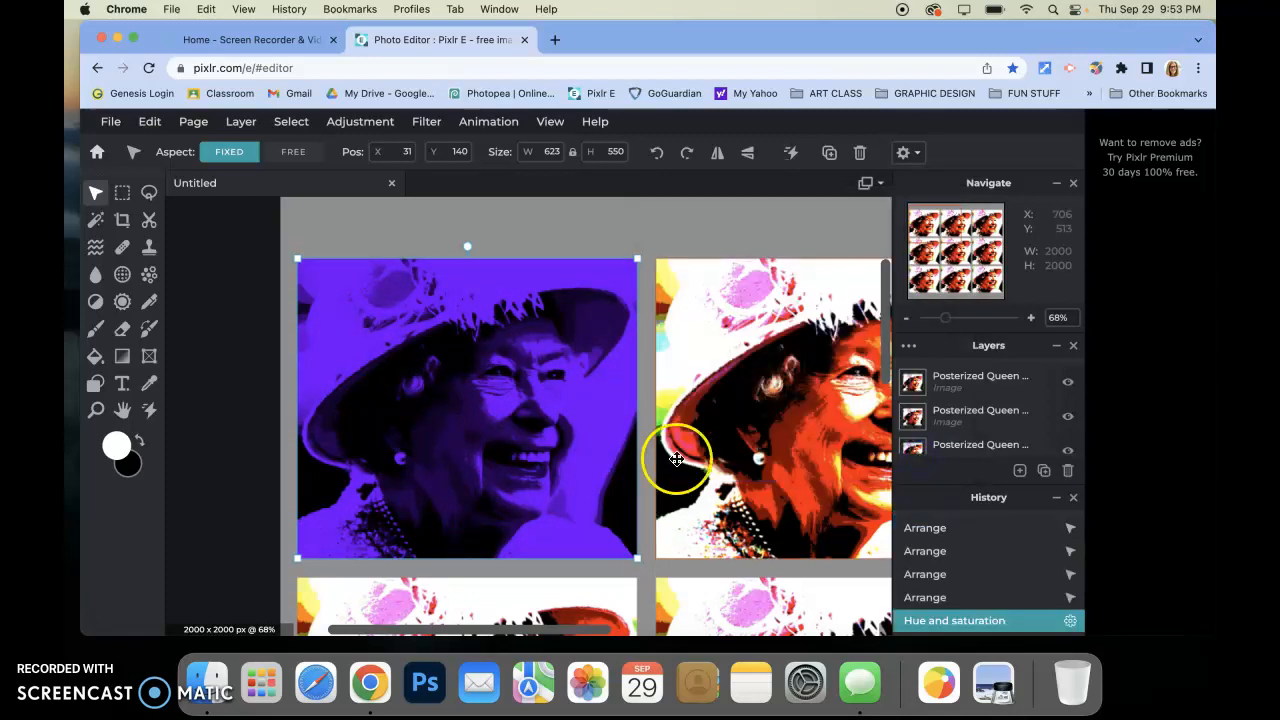
Open the Color lookup adjustment for the top-middle portrait, keeping the dialog clear of the portrait
scroll(690, 465, down, 5)
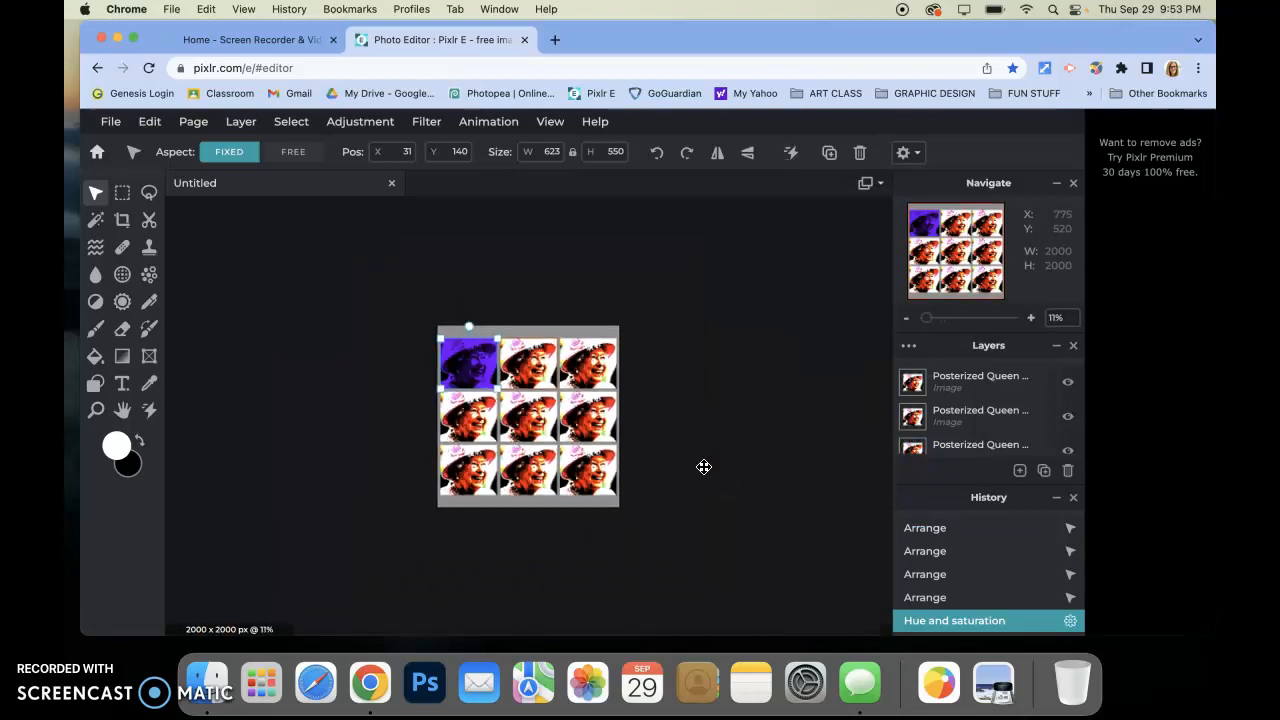
scroll(704, 467, up, 3)
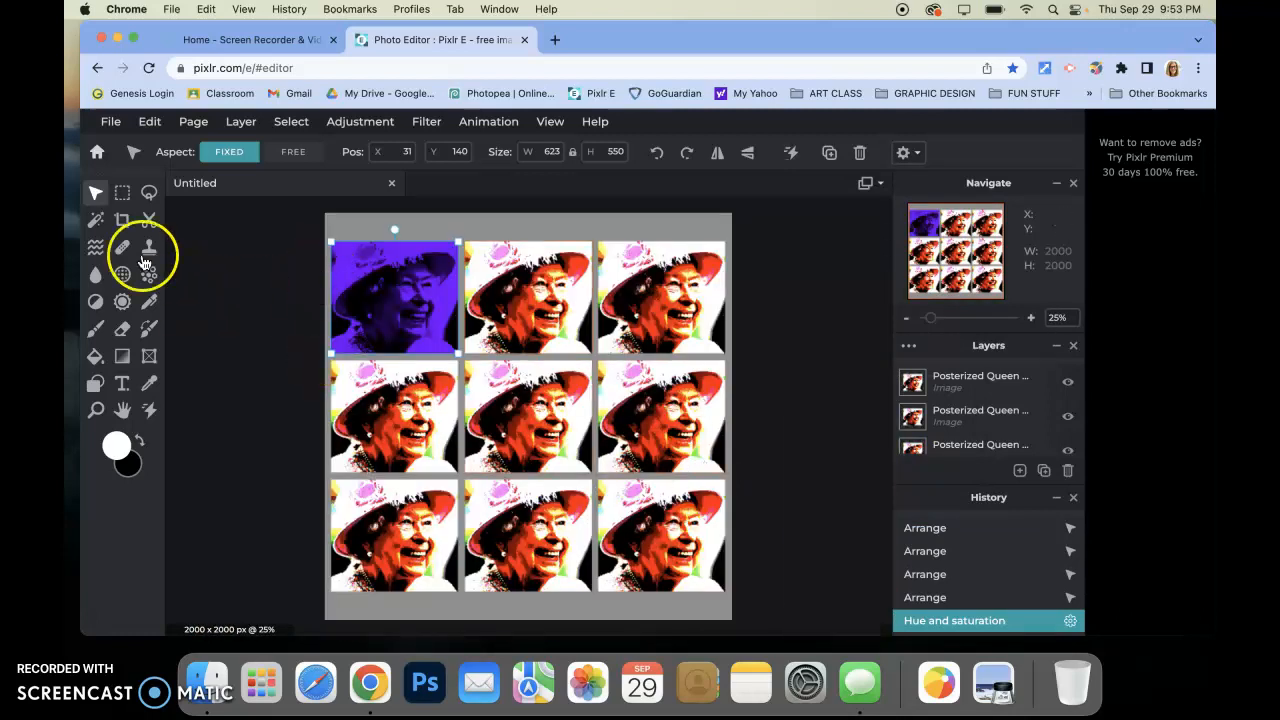
click(522, 289)
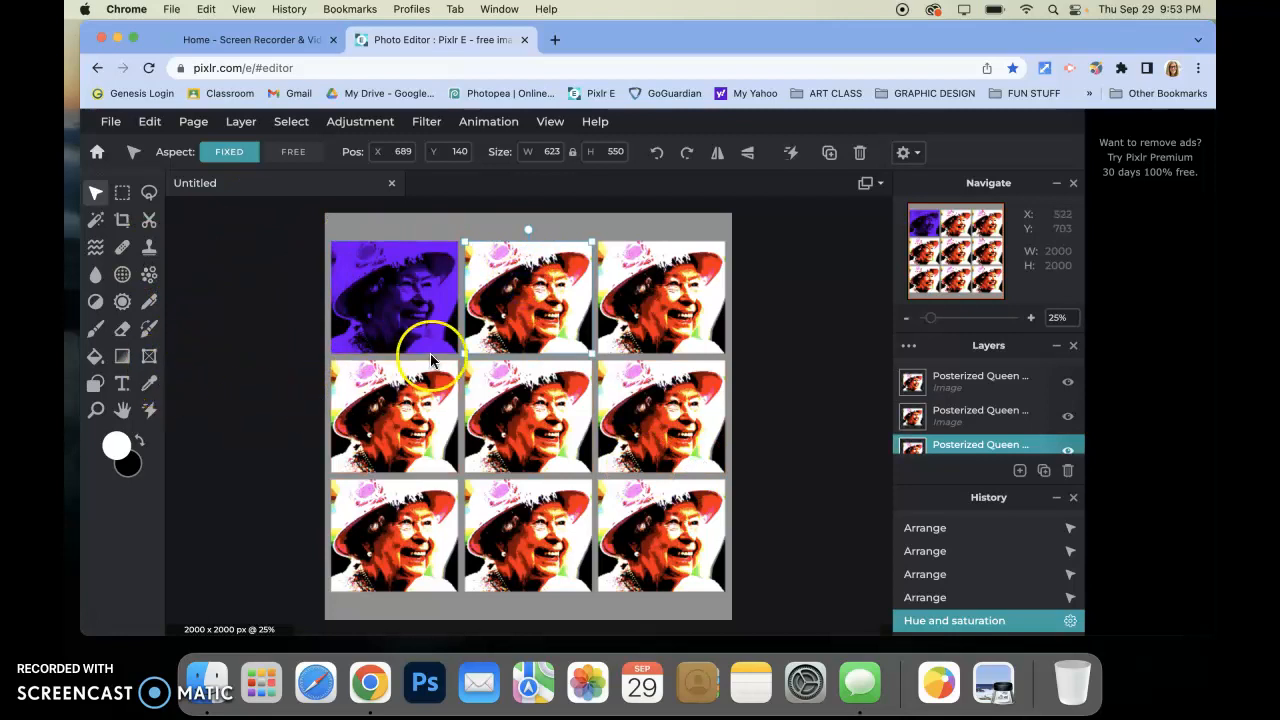
scroll(508, 305, up, 4)
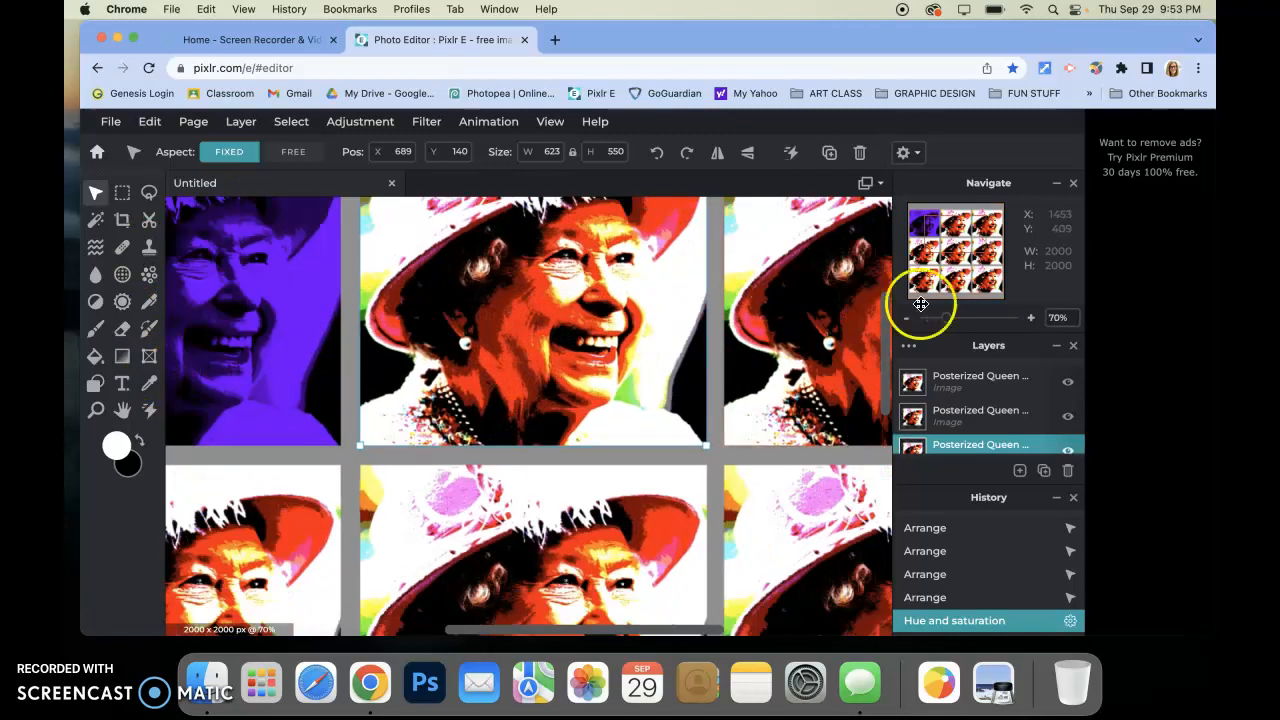
drag(884, 330, 885, 272)
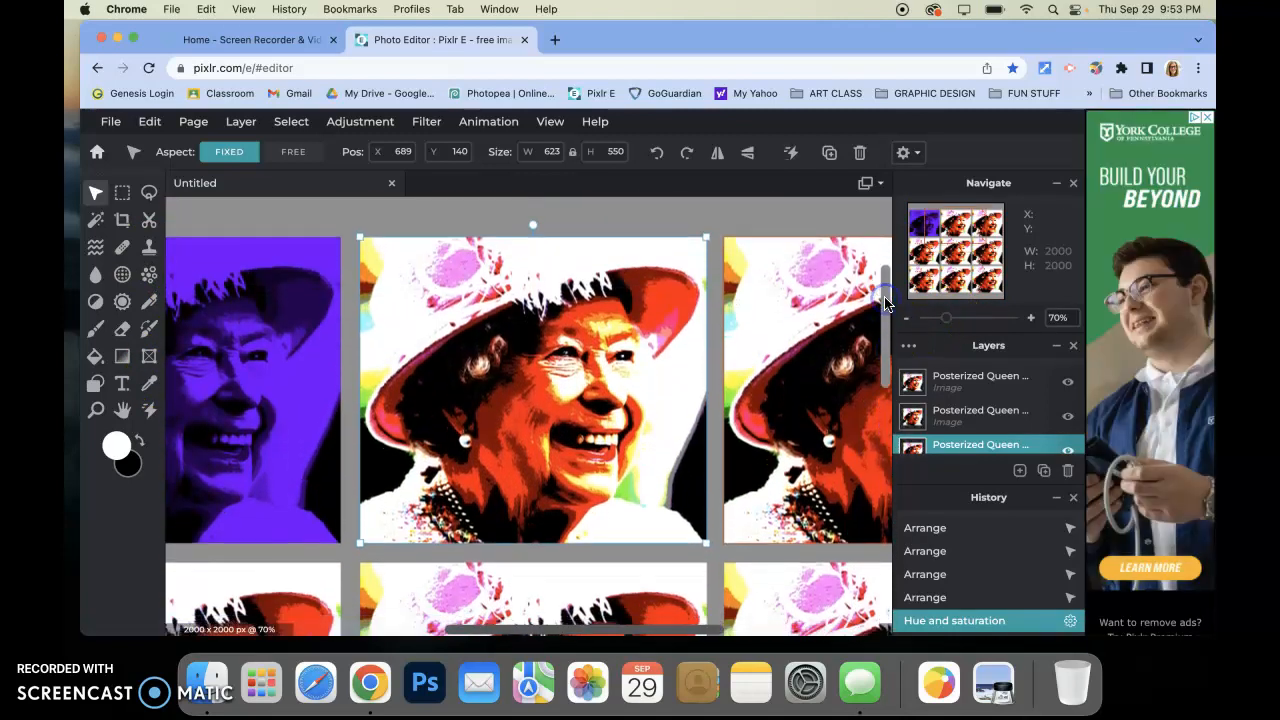
click(350, 128)
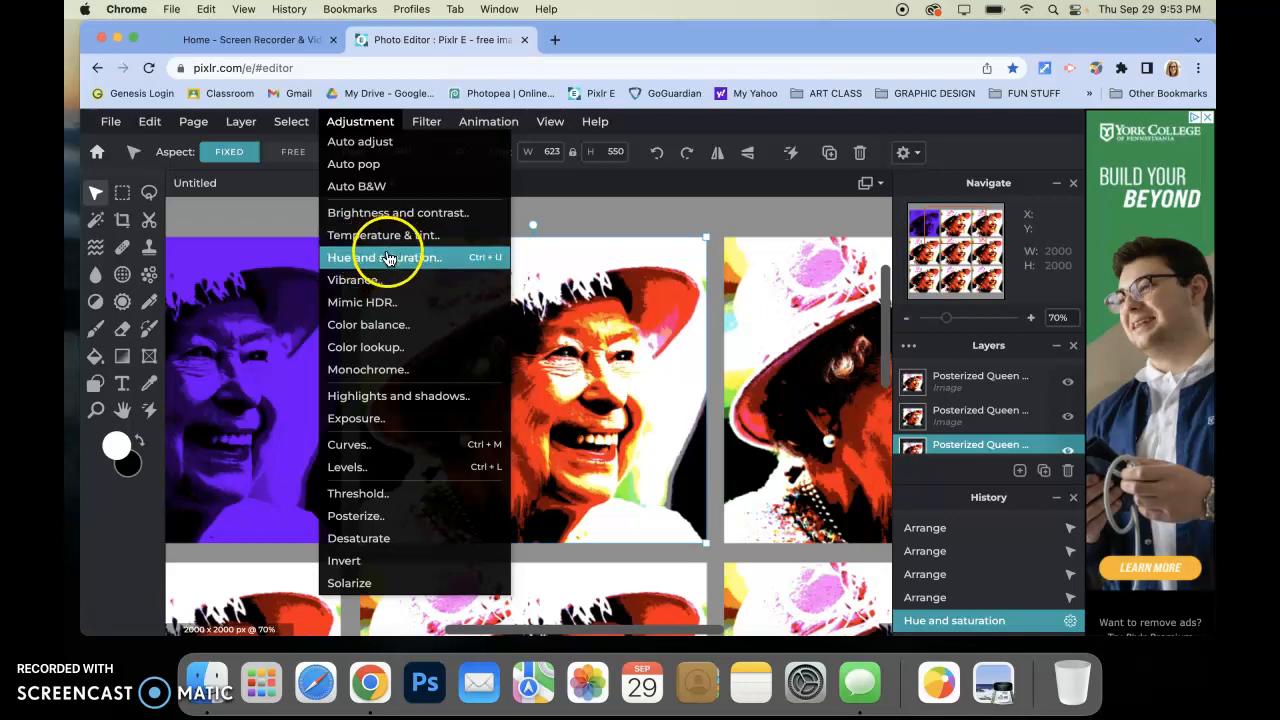
click(380, 347)
drag(828, 192, 896, 154)
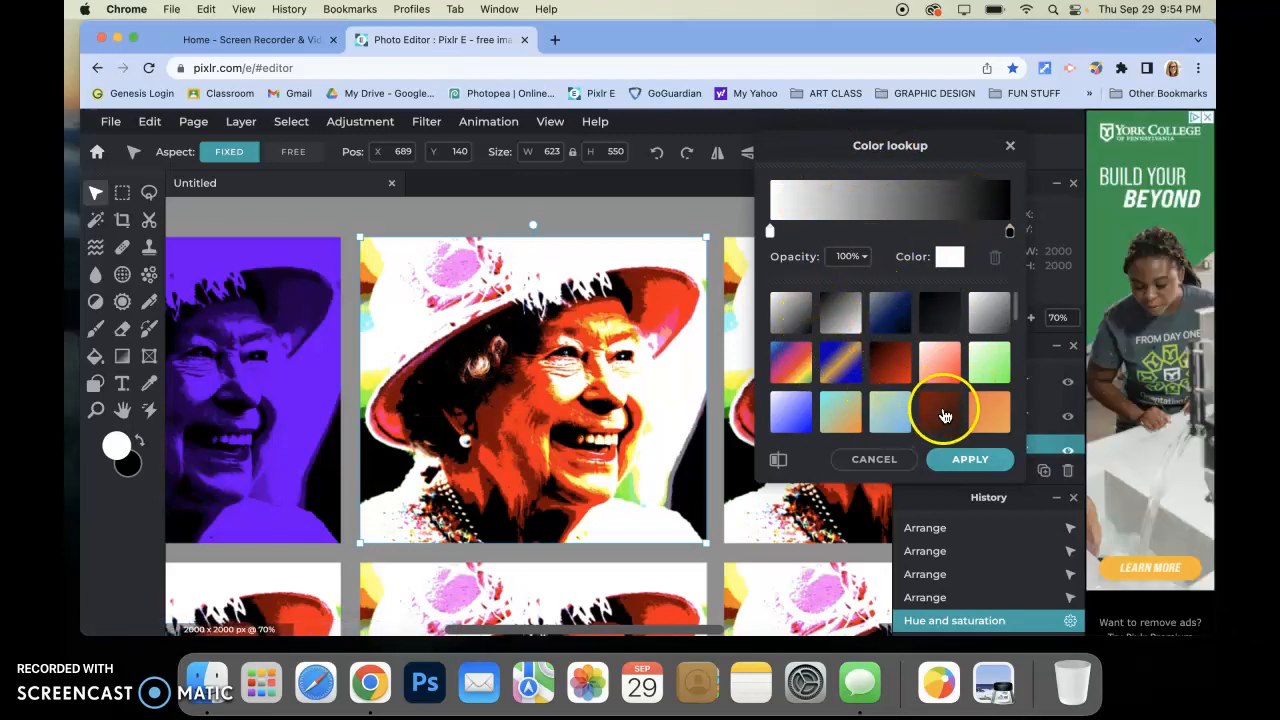
Browse the gradient presets and choose the purple-to-red-to-orange one for the top-middle portrait
scroll(990, 360, down, 1)
scroll(990, 366, down, 6)
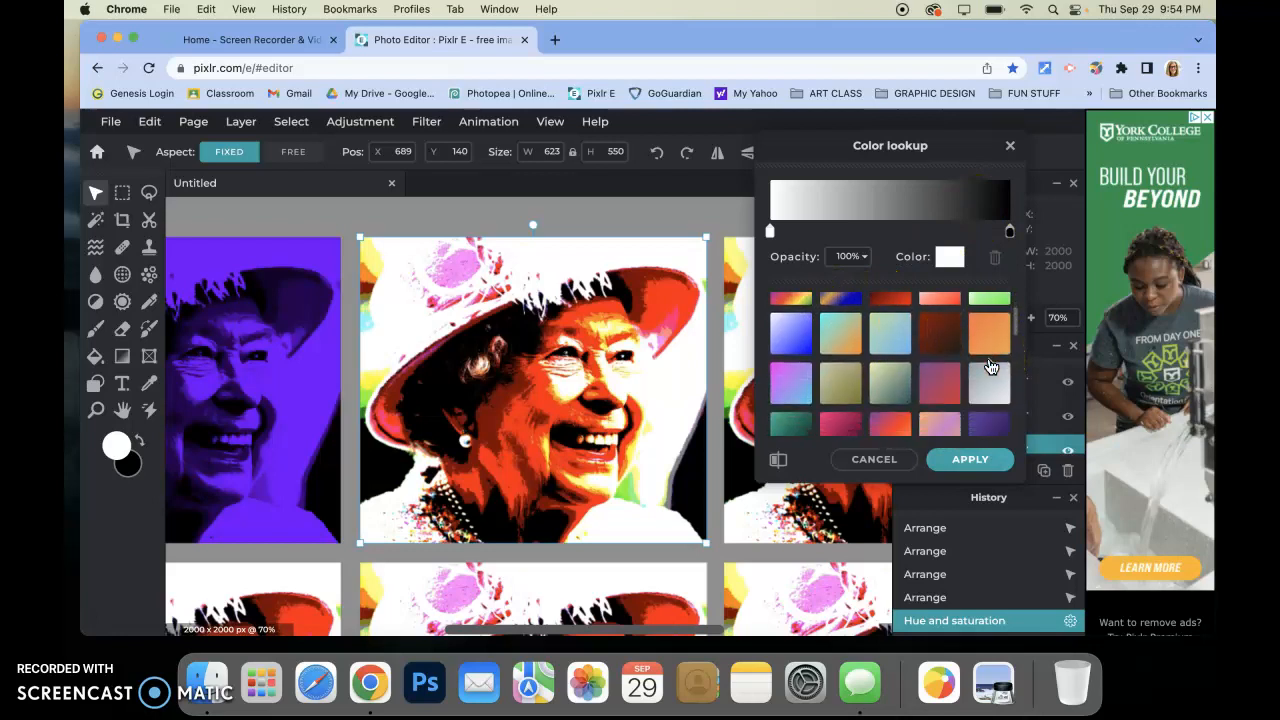
scroll(990, 366, down, 8)
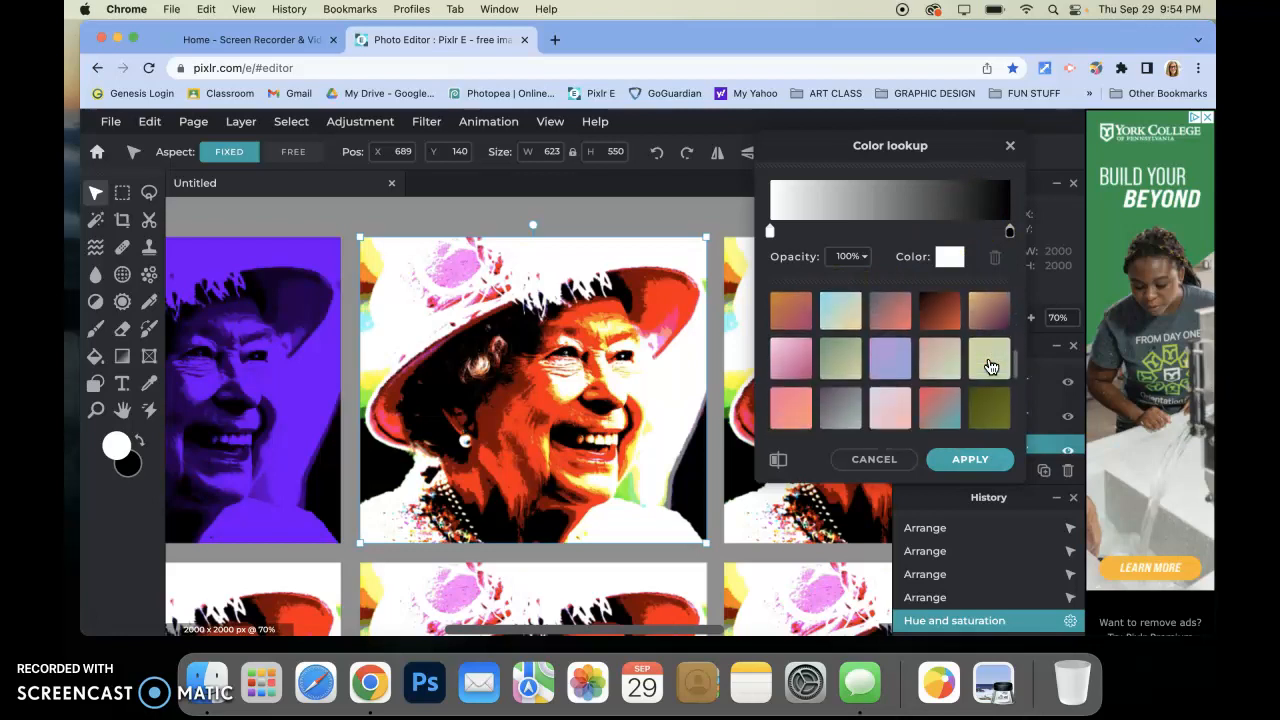
scroll(990, 366, down, 6)
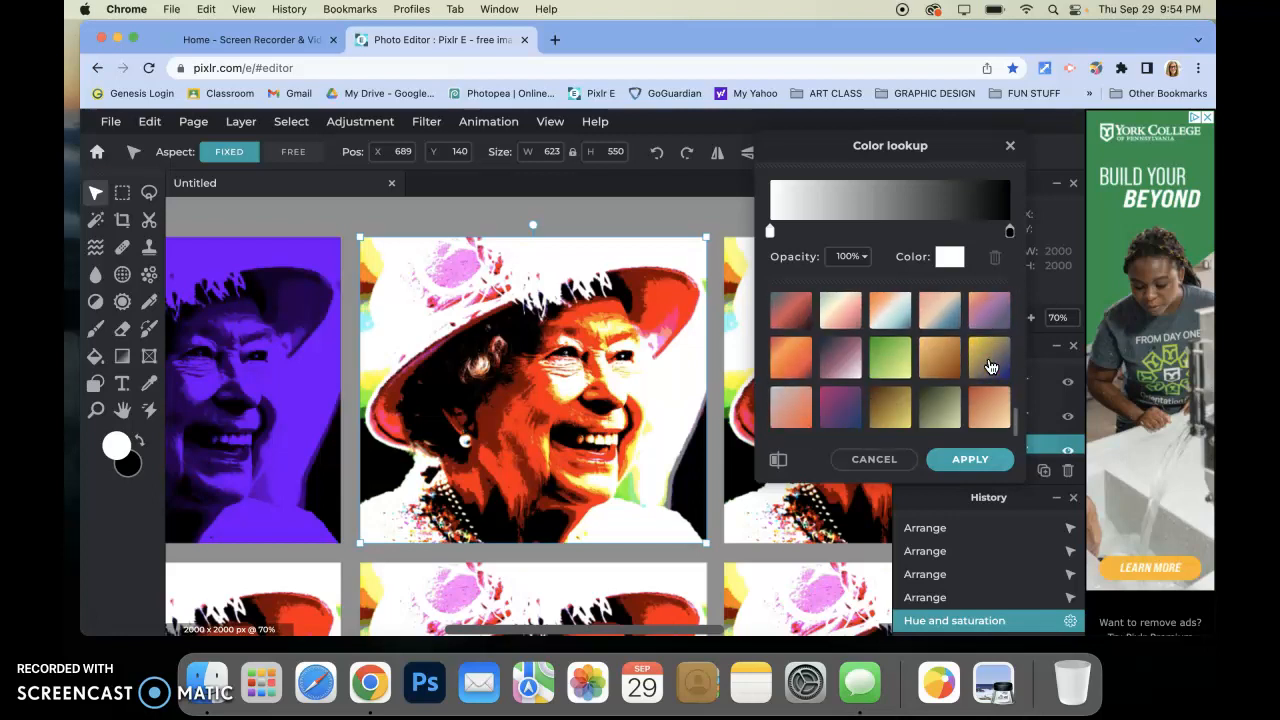
scroll(921, 341, up, 8)
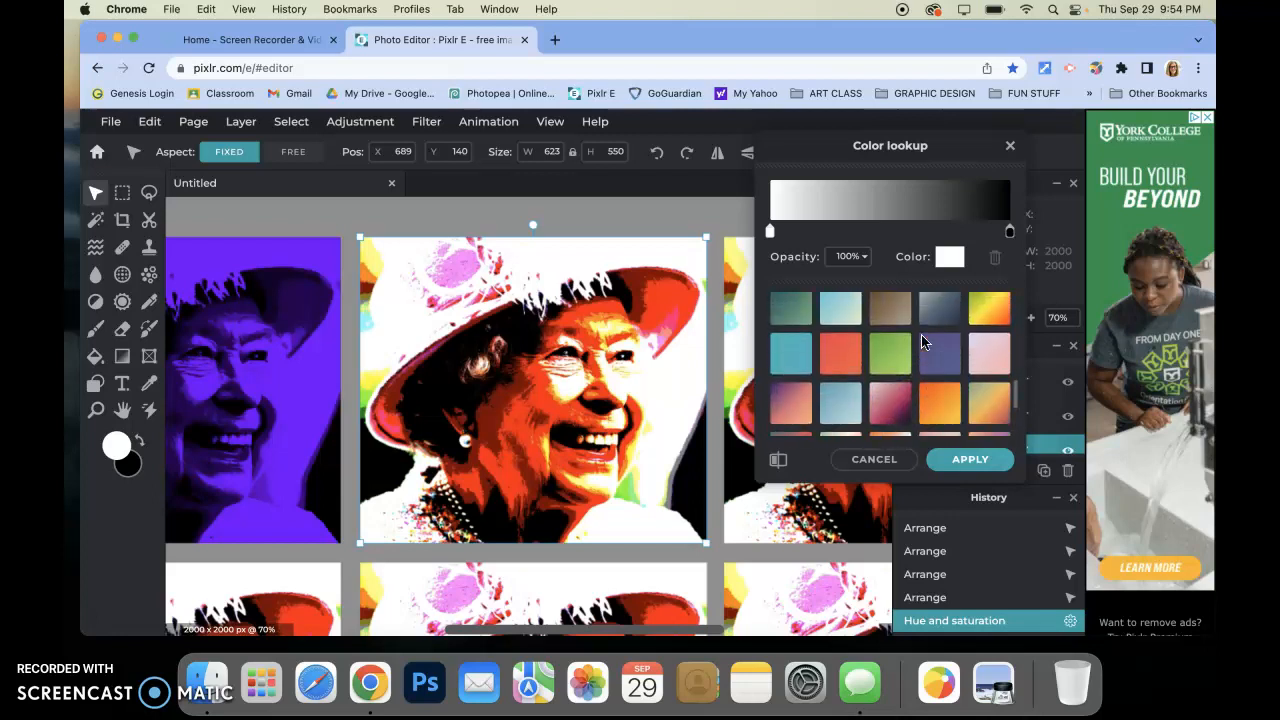
scroll(921, 341, up, 6)
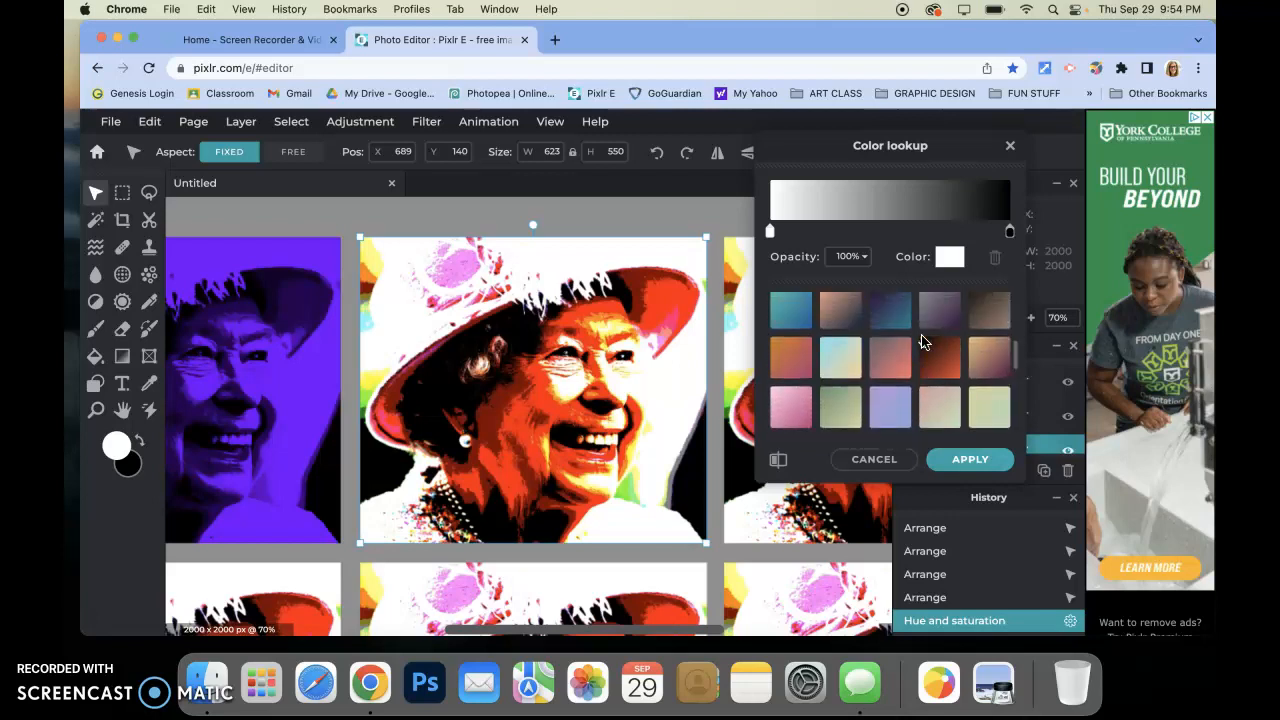
scroll(921, 341, up, 1)
click(891, 381)
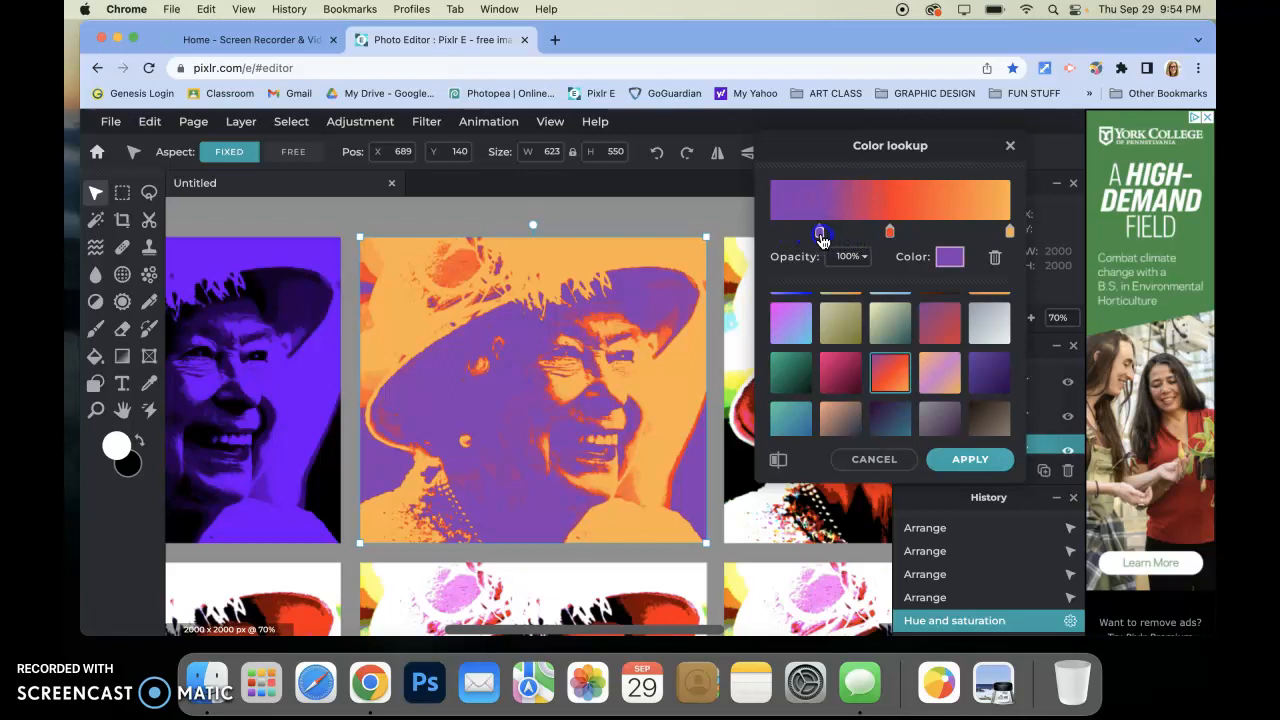
Try the gradient's red stop near the orange end, and settle it close to the purple stop
click(886, 231)
drag(889, 233, 962, 240)
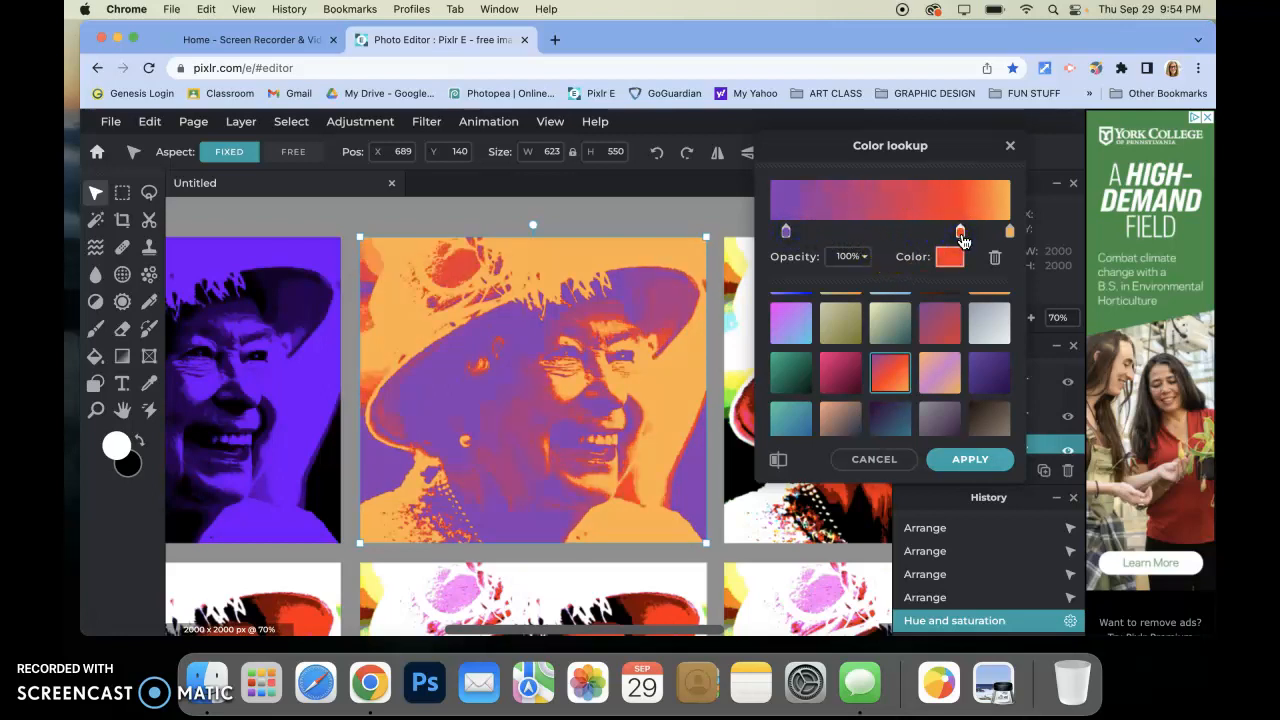
drag(962, 240, 843, 243)
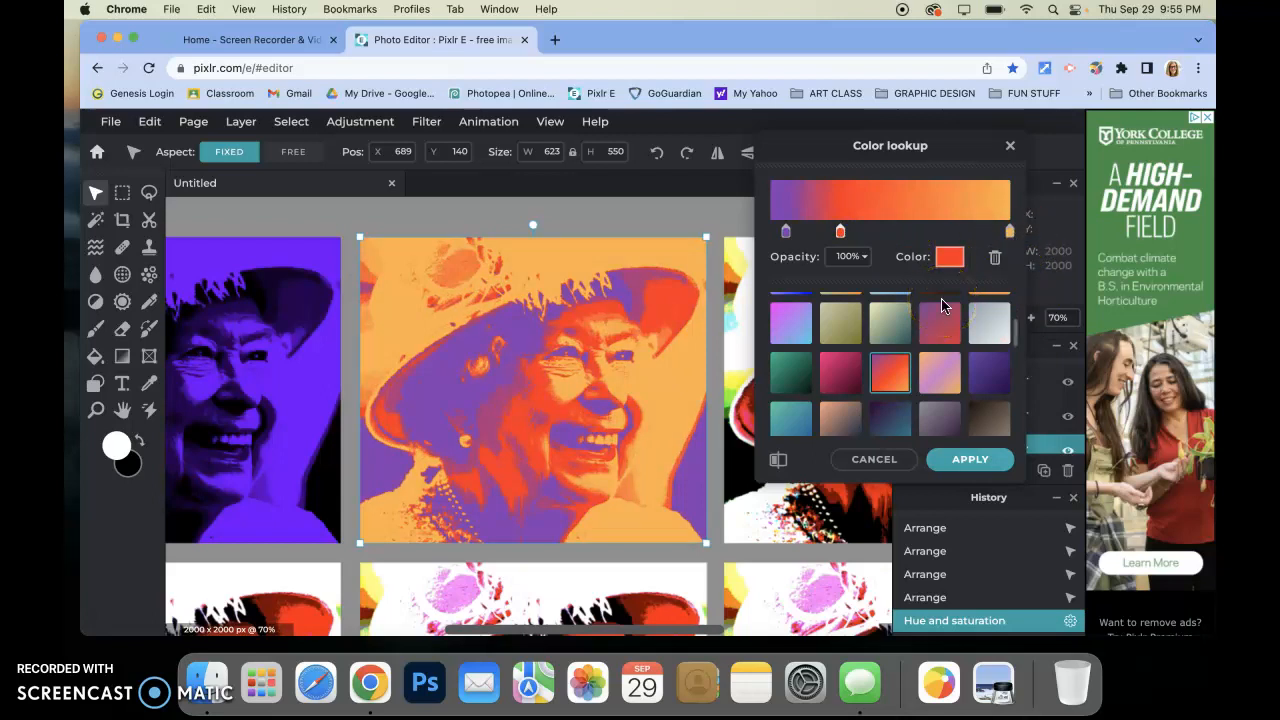
Try rearranging the gradient stops so that orange sits in the middle and red at the end
drag(1008, 231, 974, 242)
drag(788, 232, 916, 240)
drag(928, 238, 791, 234)
drag(972, 233, 1010, 238)
drag(918, 240, 886, 243)
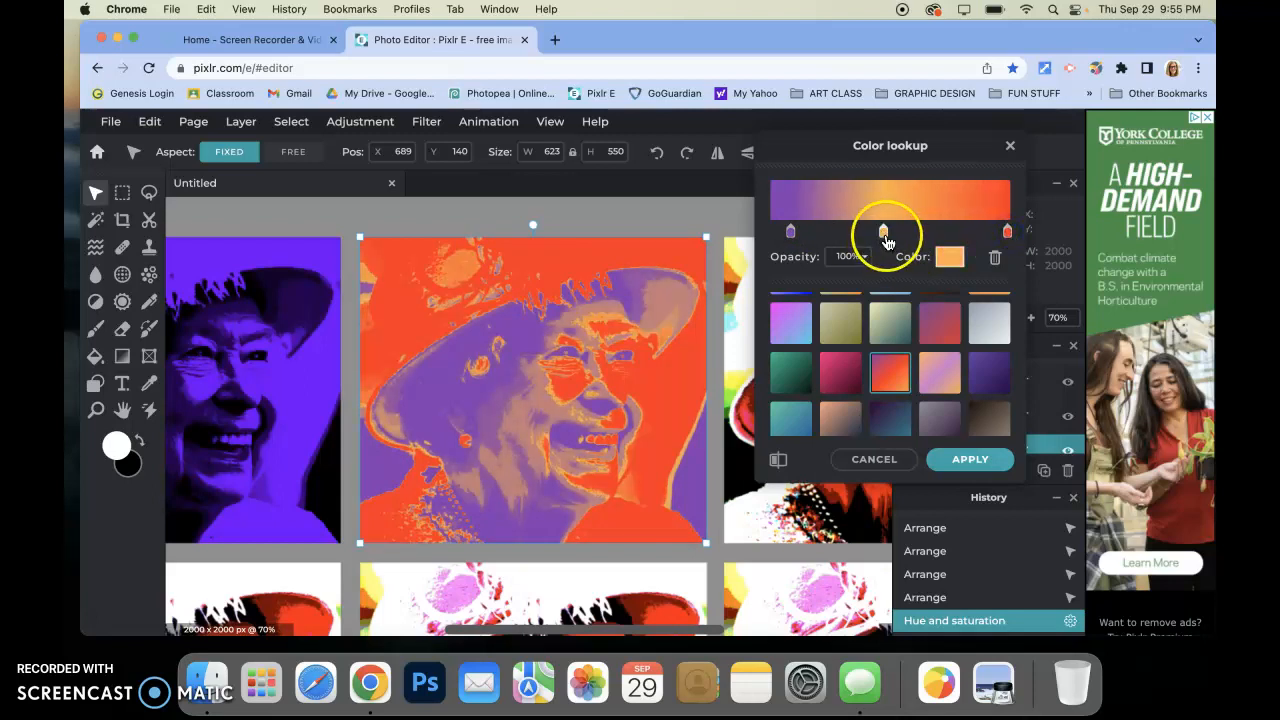
Move the purple stop to the very start of the gradient and delete the duplicate orange stop beside the middle
drag(791, 234, 770, 234)
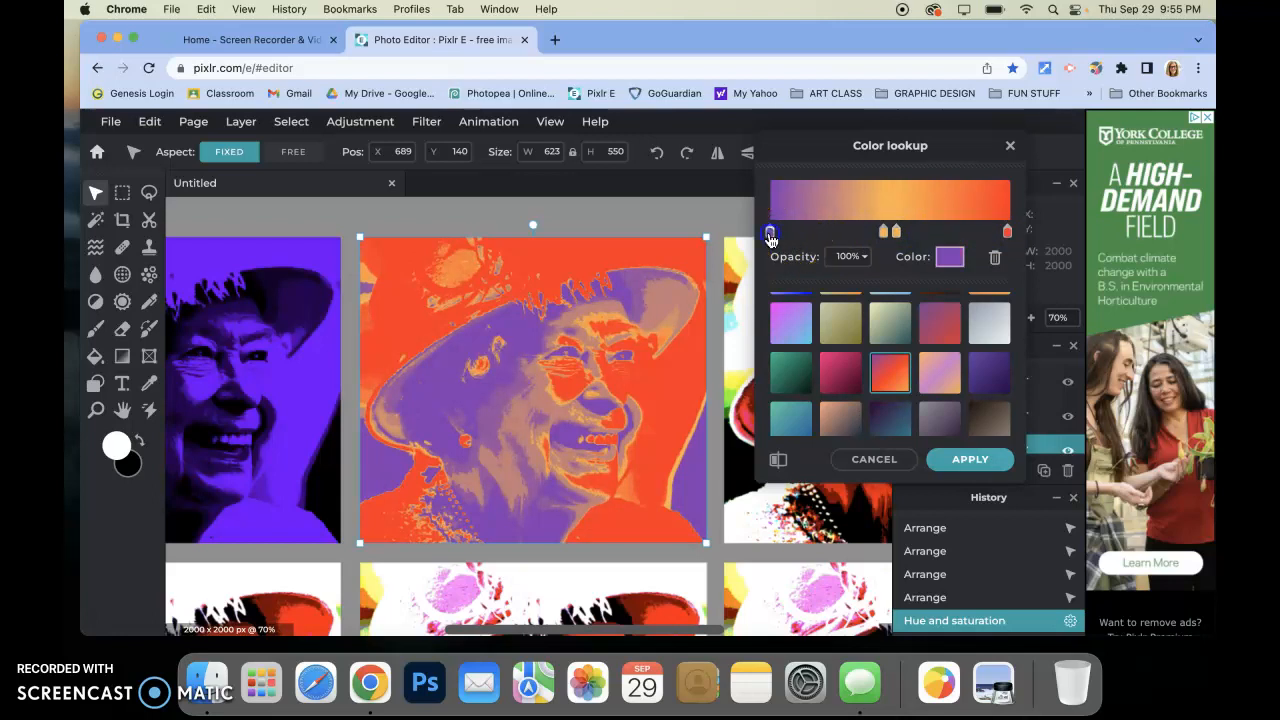
click(883, 235)
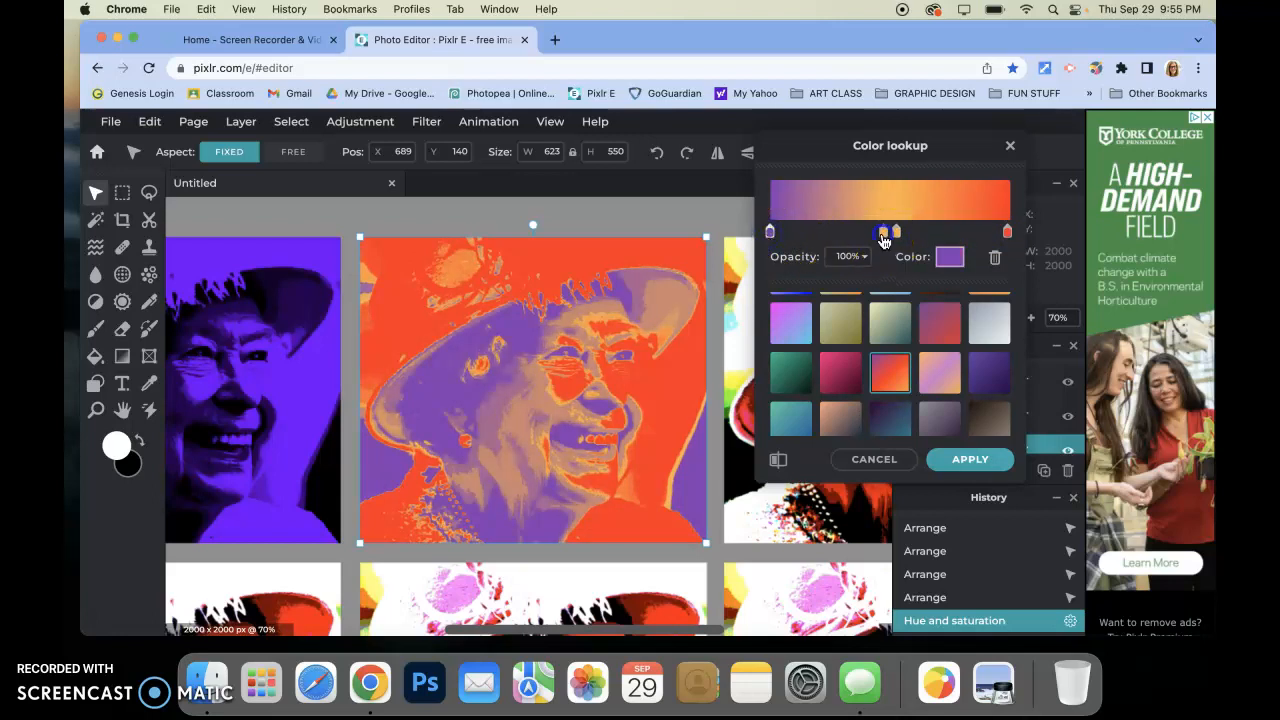
click(995, 258)
drag(896, 234, 916, 242)
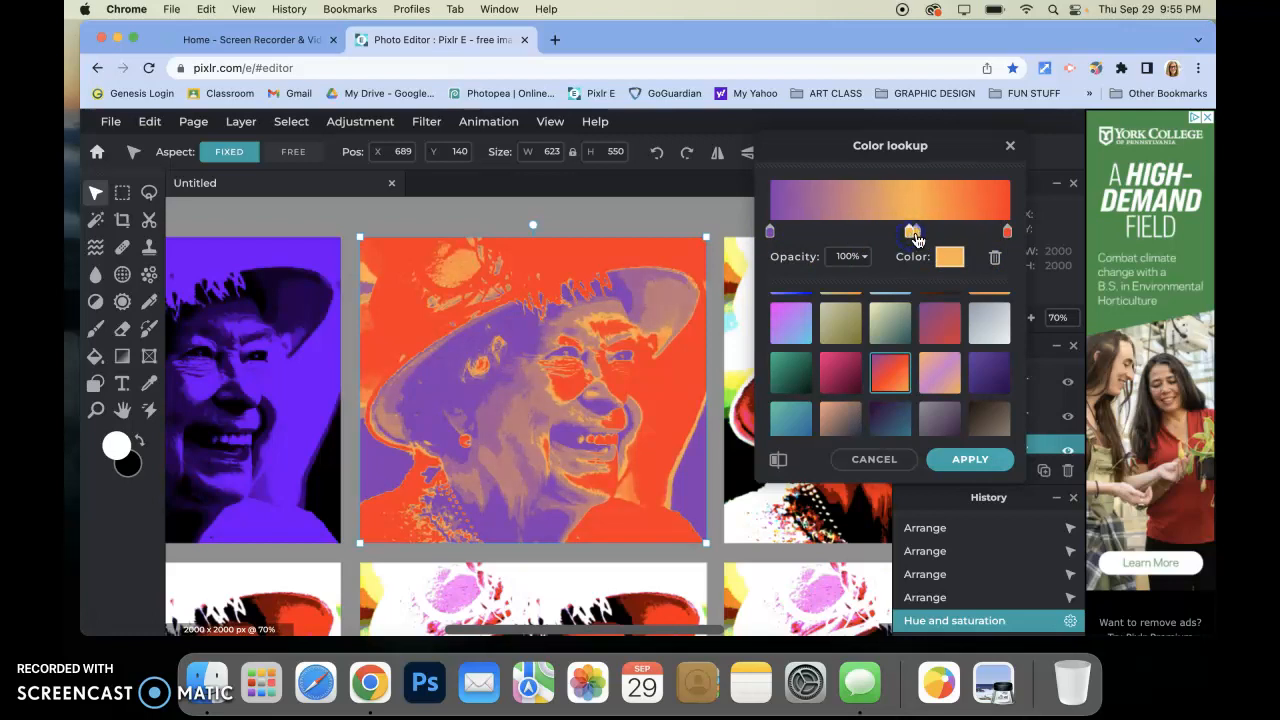
Reorder the gradient stops so red sits in the middle and orange at the end, and delete the duplicate orange stop
click(1008, 233)
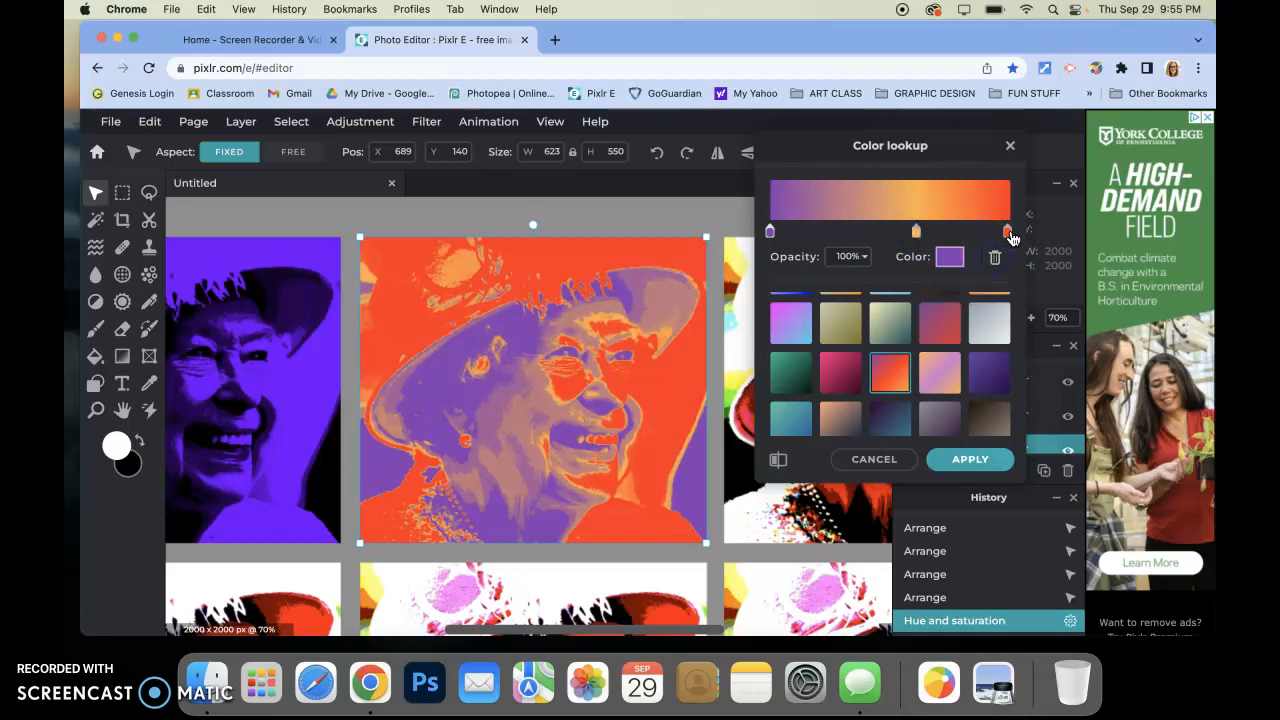
mouse_move(1010, 238)
mouse_down()
mouse_move(882, 236)
mouse_move(1004, 234)
mouse_up()
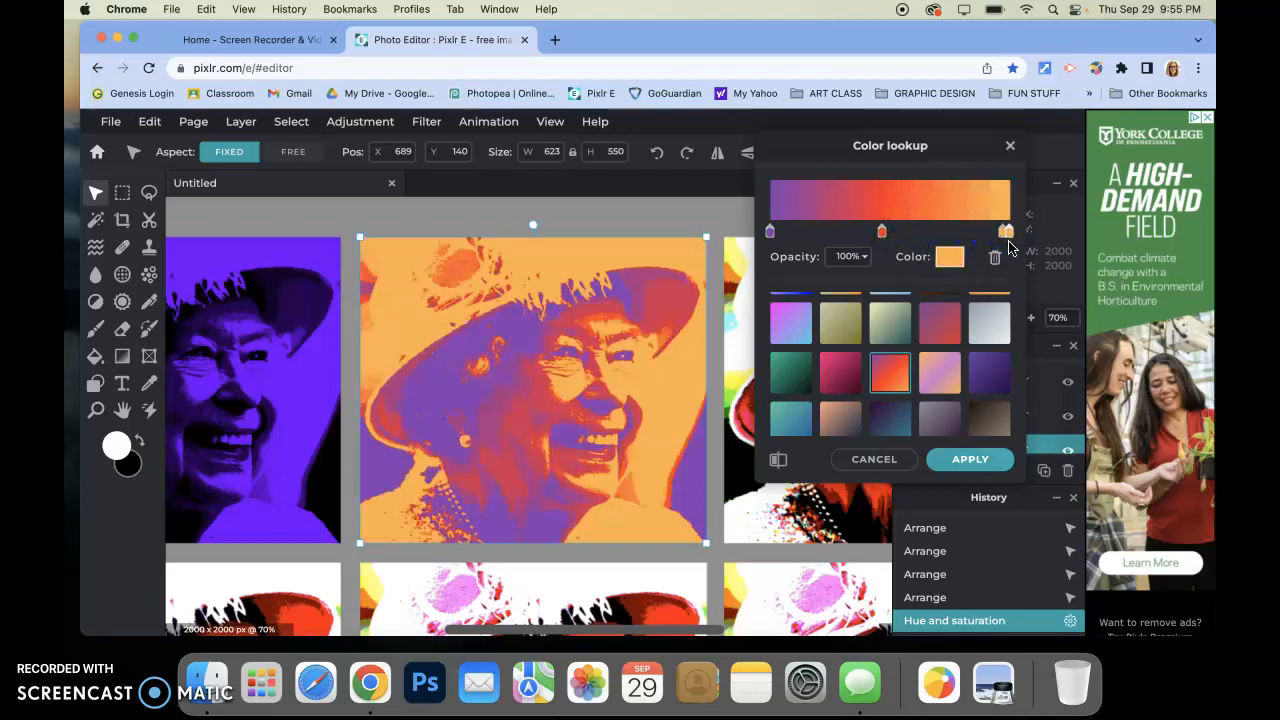
click(995, 257)
Delete the gradient's middle red stop, add a new stop in its place and colour it bright red
click(883, 234)
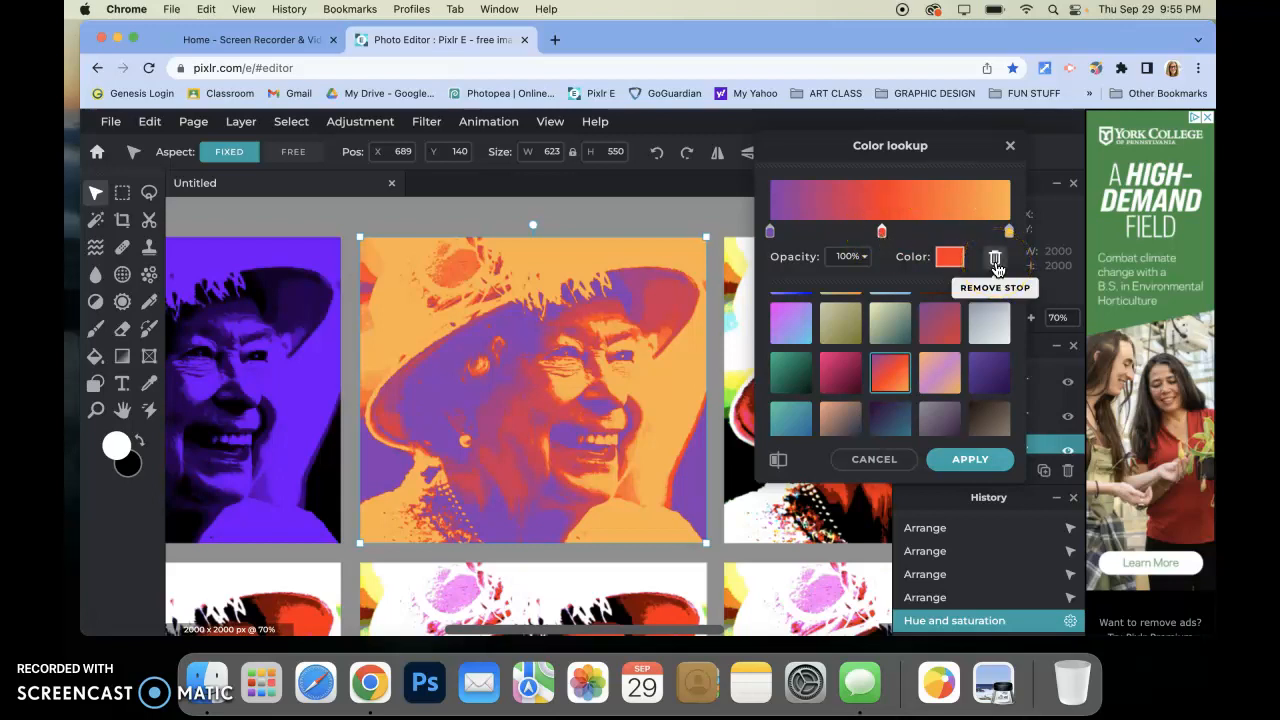
click(995, 260)
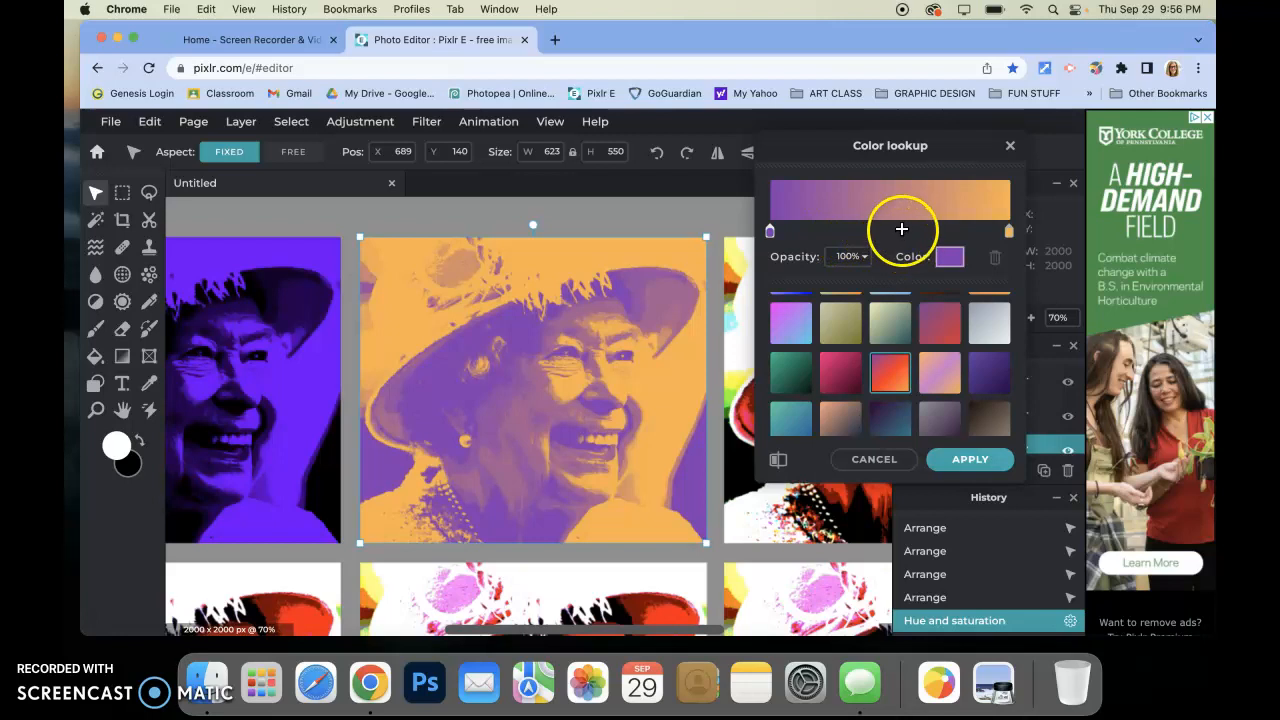
click(893, 229)
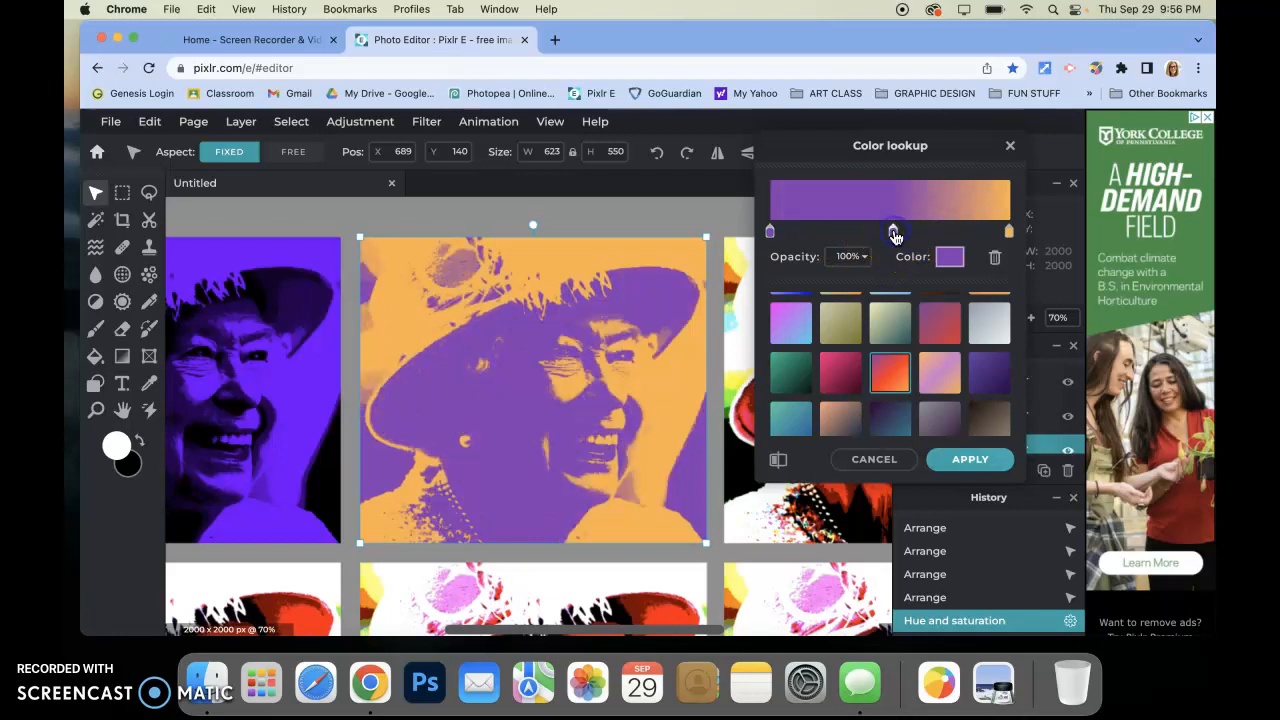
click(952, 259)
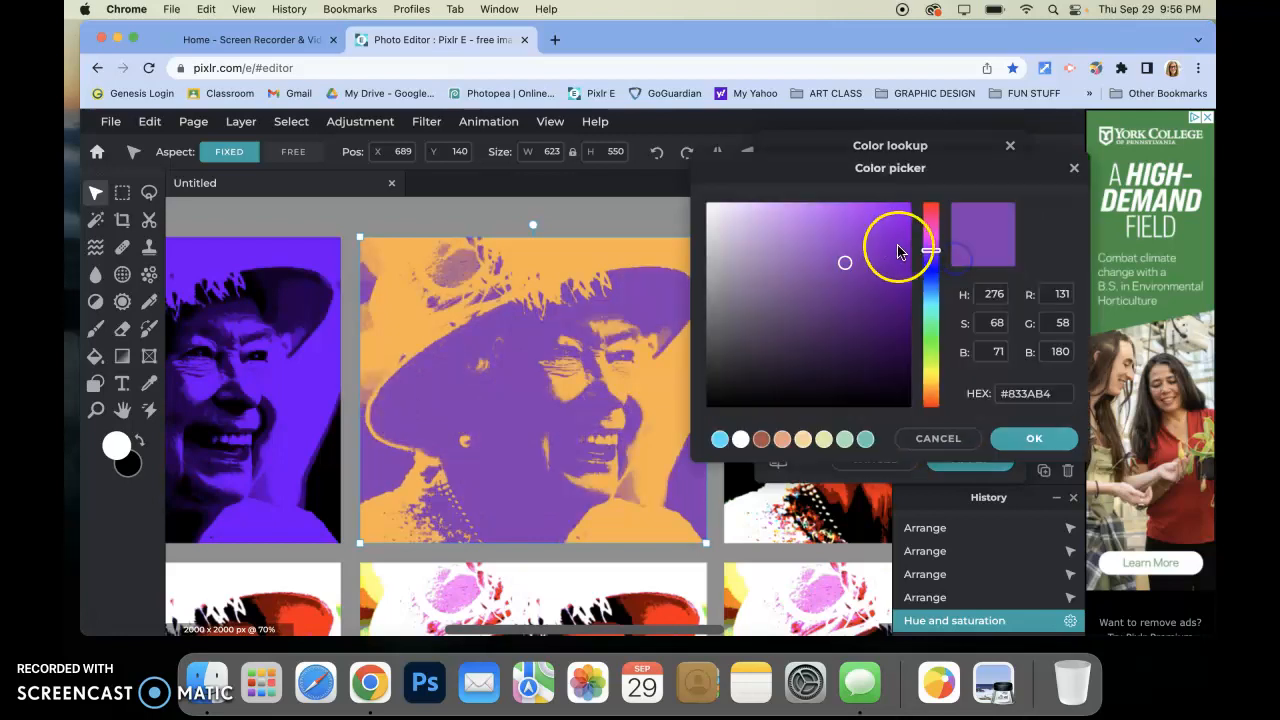
click(946, 442)
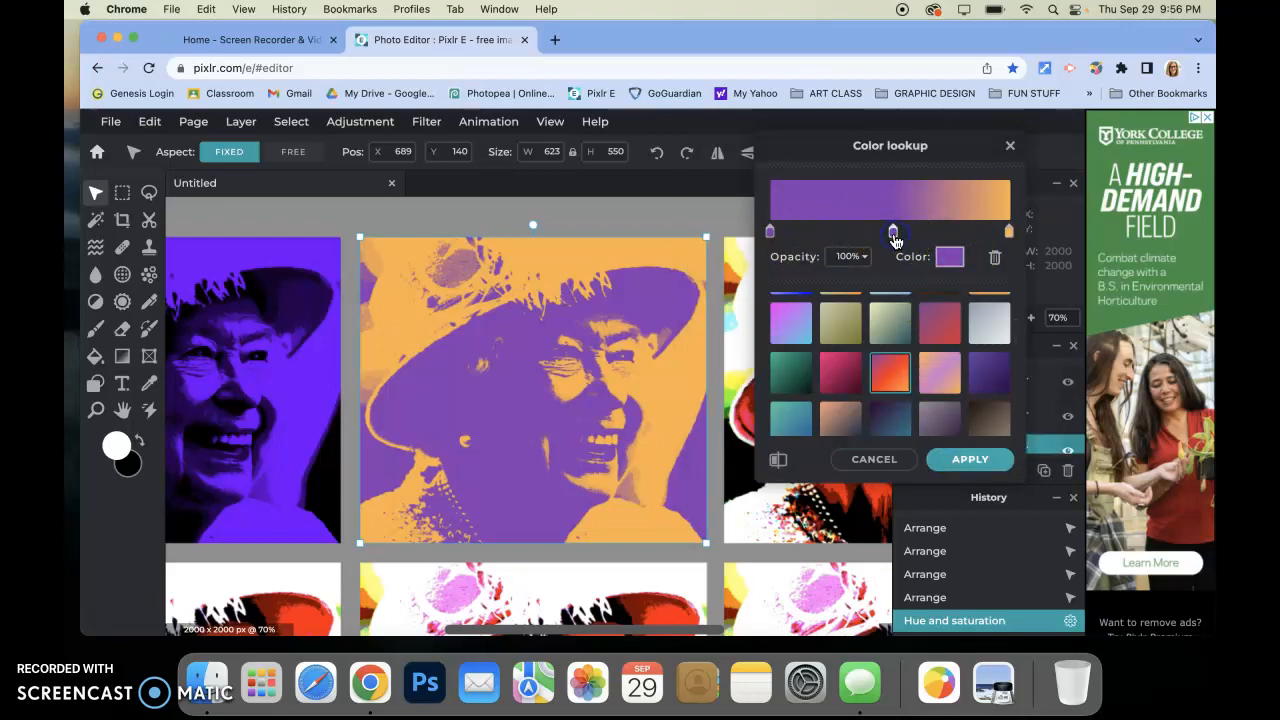
click(950, 260)
mouse_move(930, 250)
mouse_down()
mouse_move(930, 203)
mouse_move(902, 209)
mouse_up()
click(1020, 437)
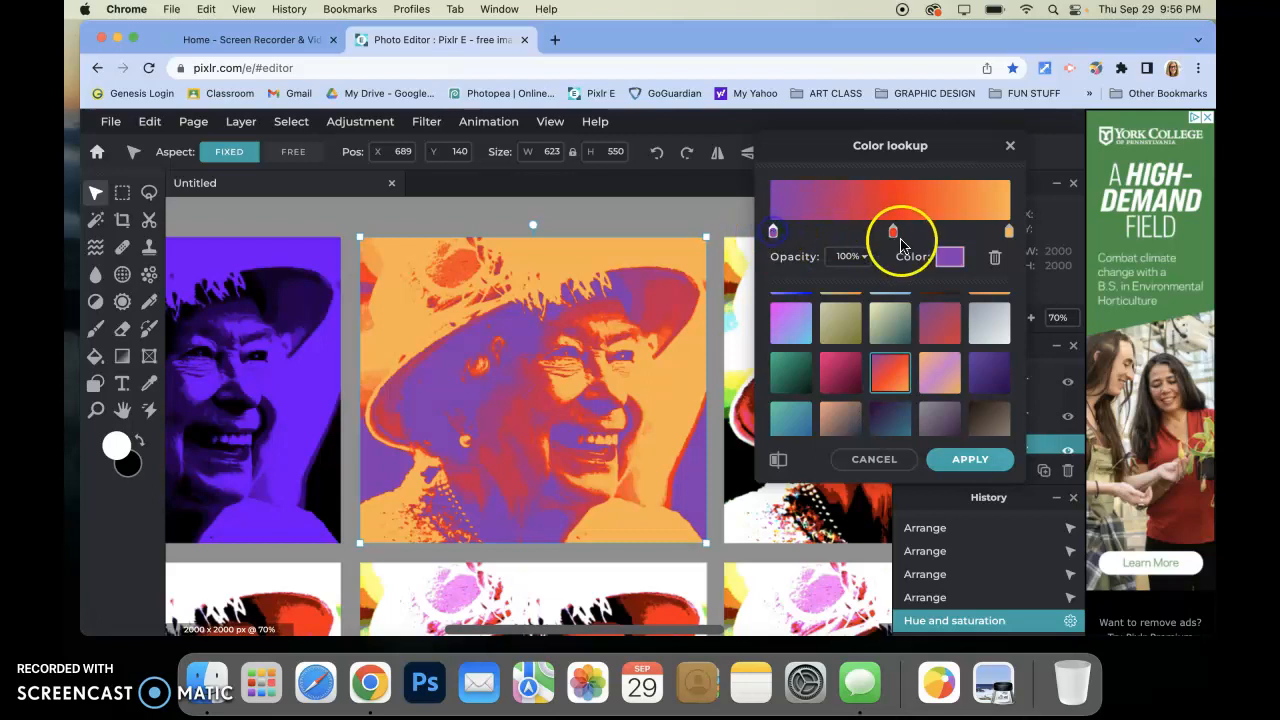
Try white for the orange stop at the gradient's end, and delete that stop
click(1009, 233)
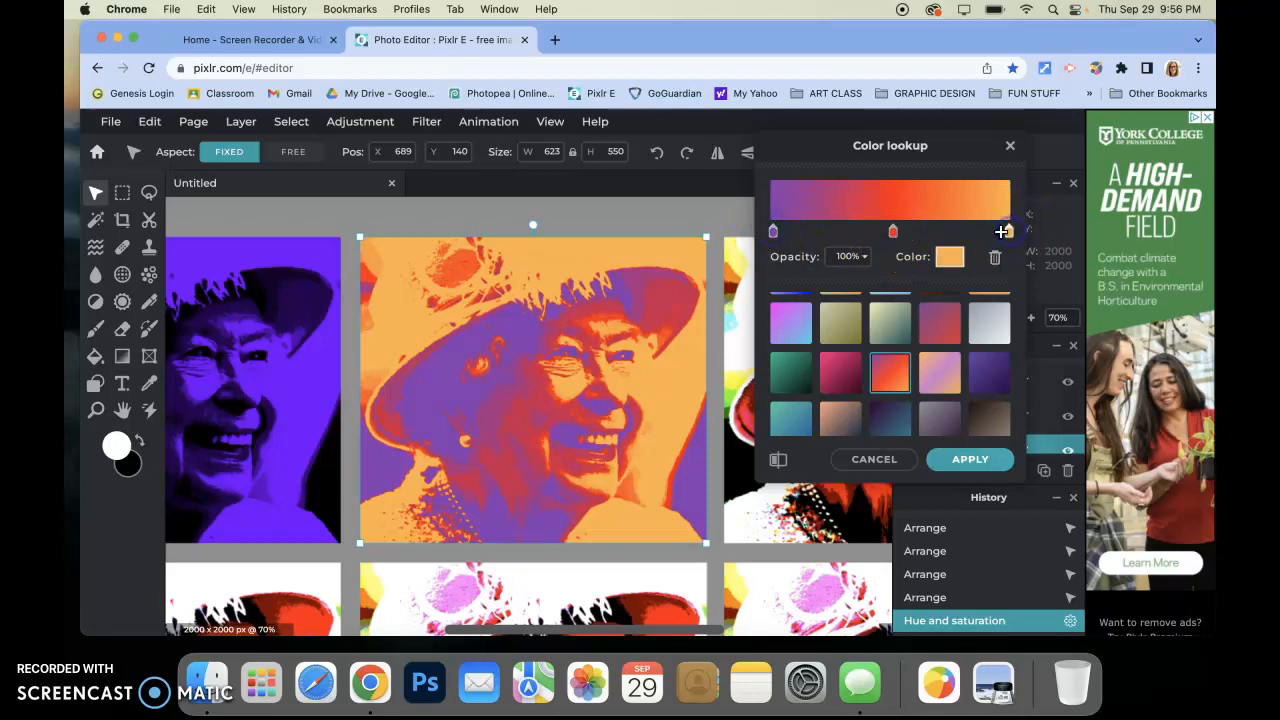
click(949, 259)
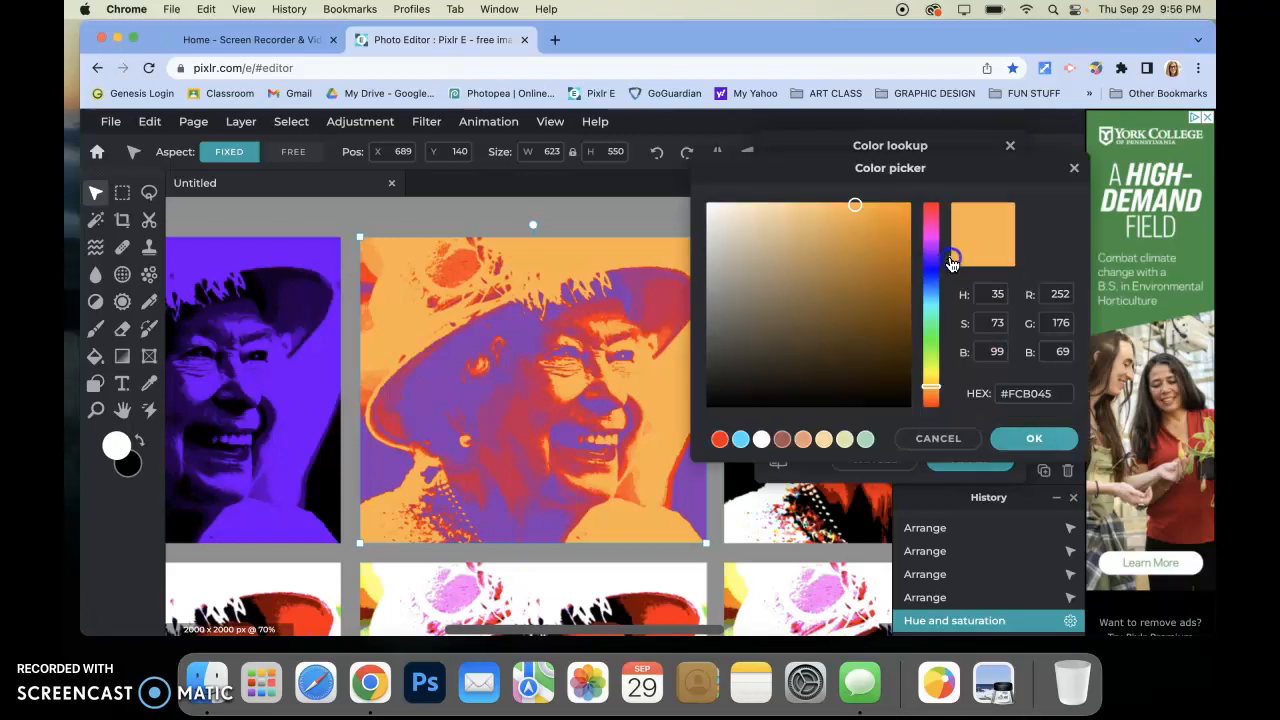
mouse_move(862, 219)
mouse_down()
mouse_move(714, 208)
mouse_move(673, 183)
mouse_up()
click(1031, 441)
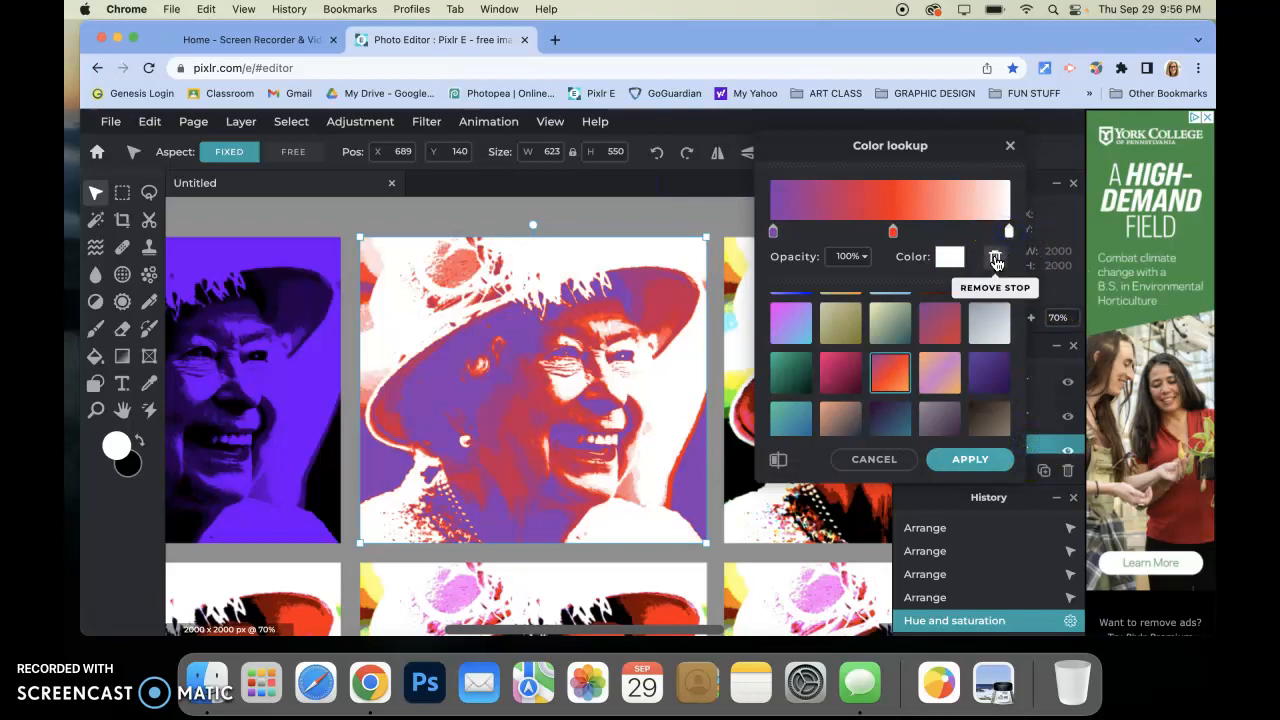
click(995, 259)
Add a new stop near the gradient's end and colour it bright yellow, #FFE100
click(970, 230)
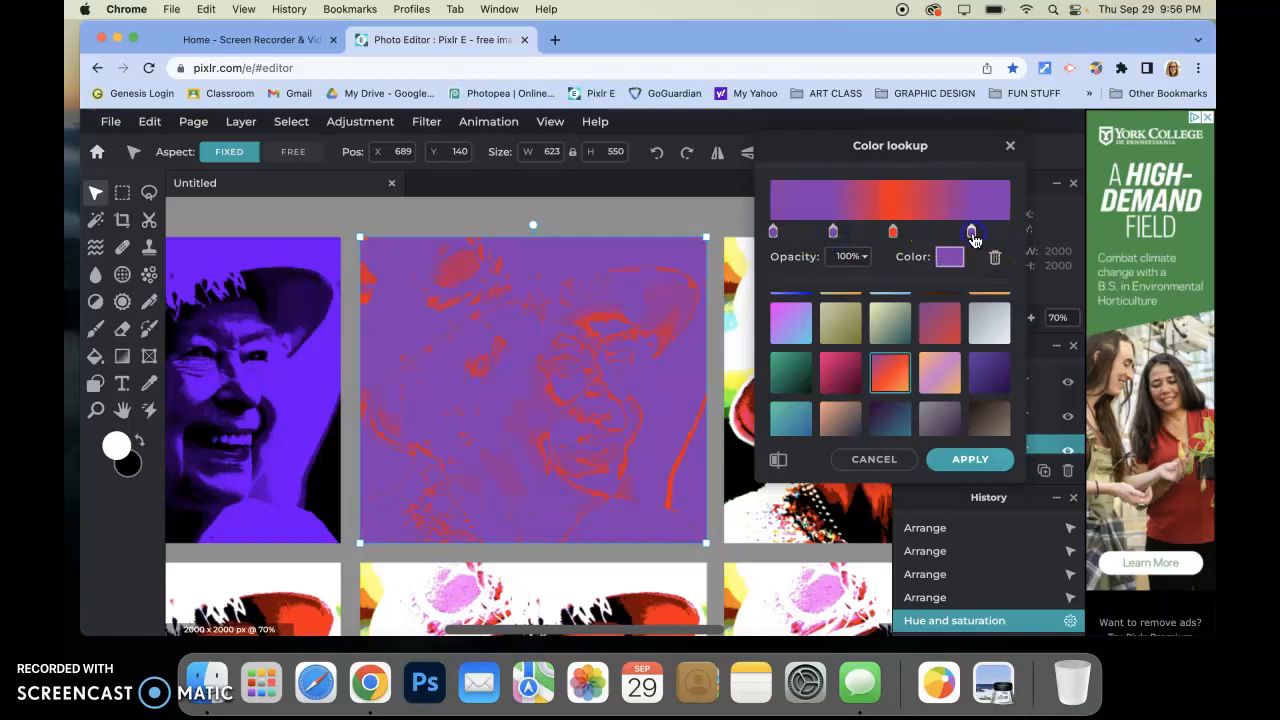
click(948, 260)
drag(931, 262, 936, 382)
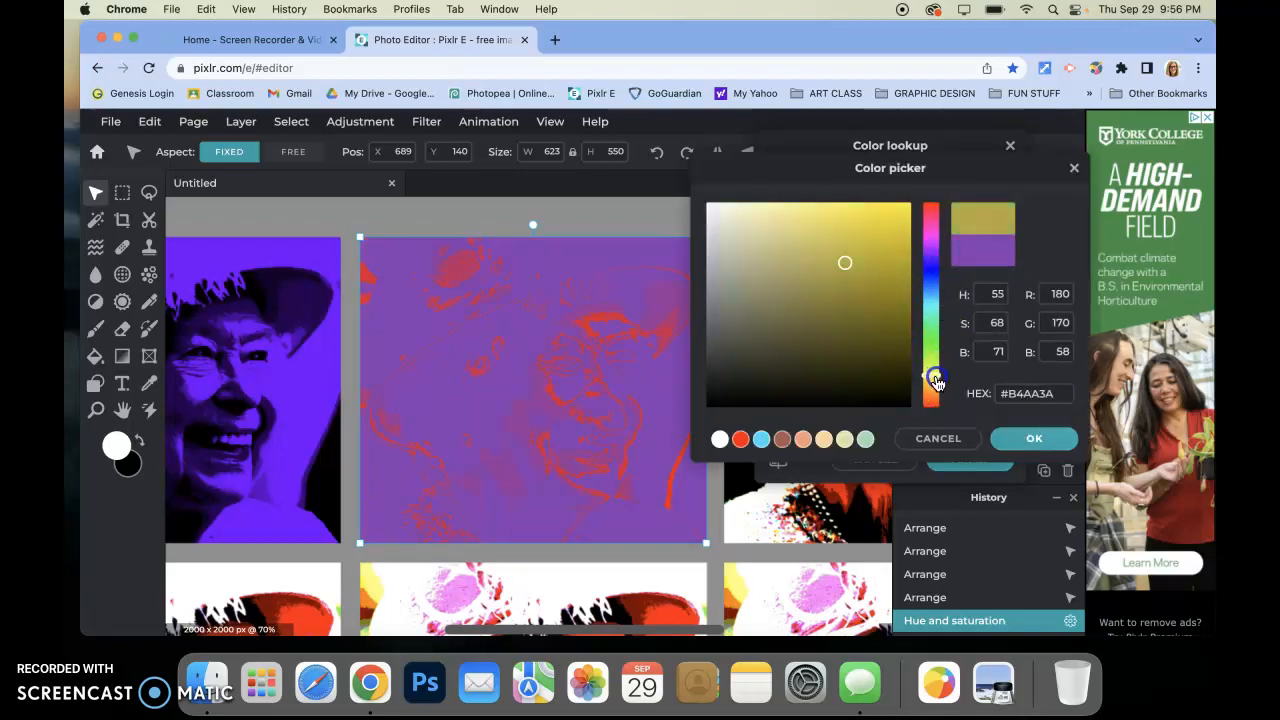
drag(886, 214, 909, 203)
click(1018, 436)
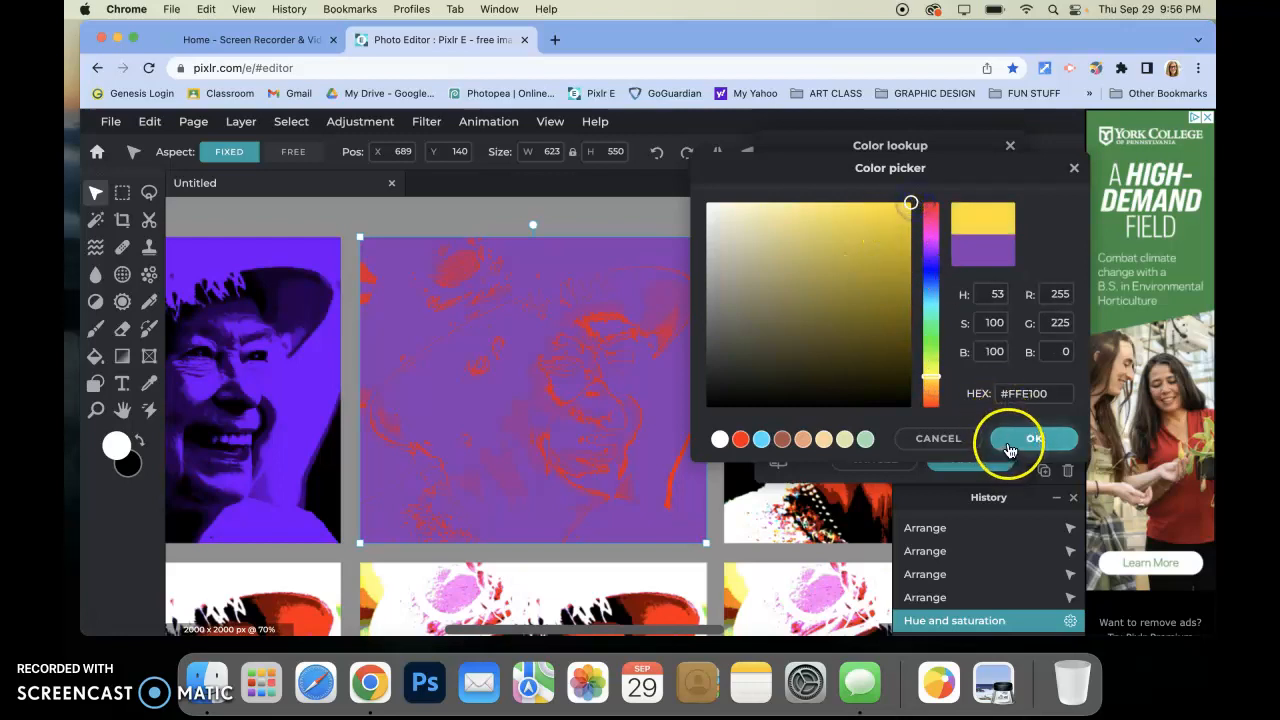
click(961, 200)
Recolour the extra purple stop between the first purple stop and the red one to off-white #F7F7F7
click(833, 228)
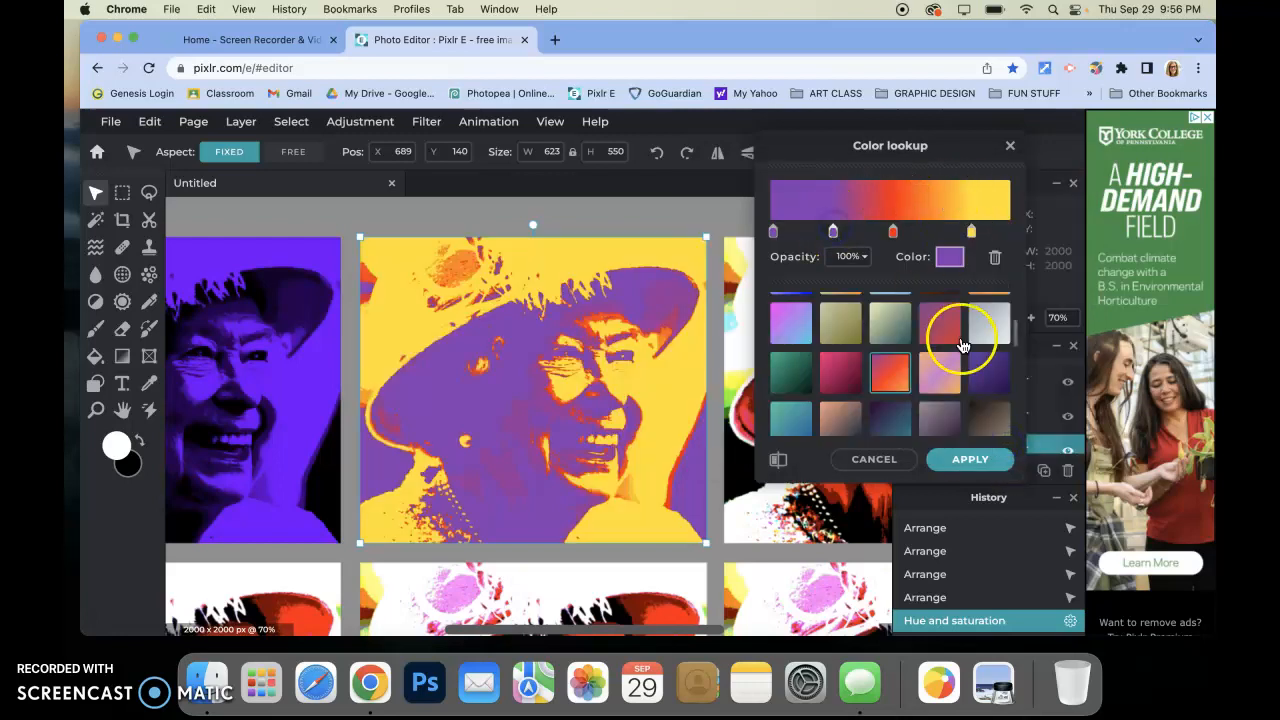
click(946, 256)
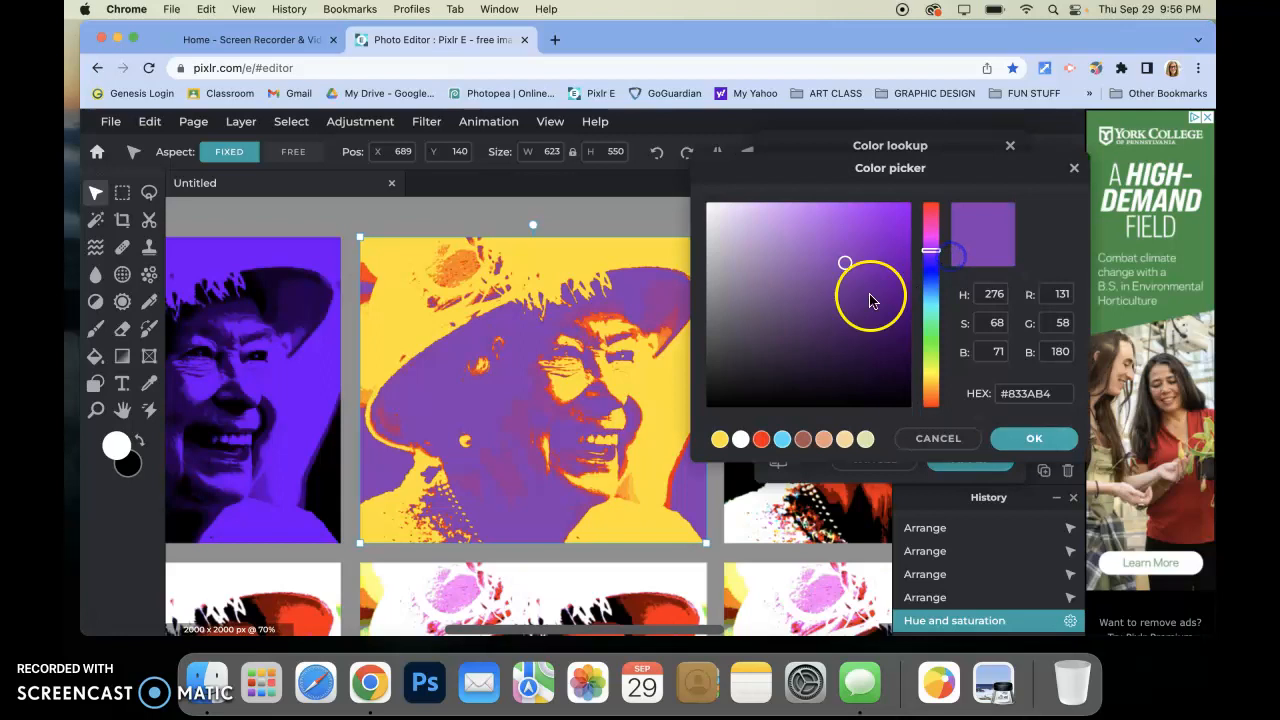
drag(749, 217, 691, 209)
click(1032, 445)
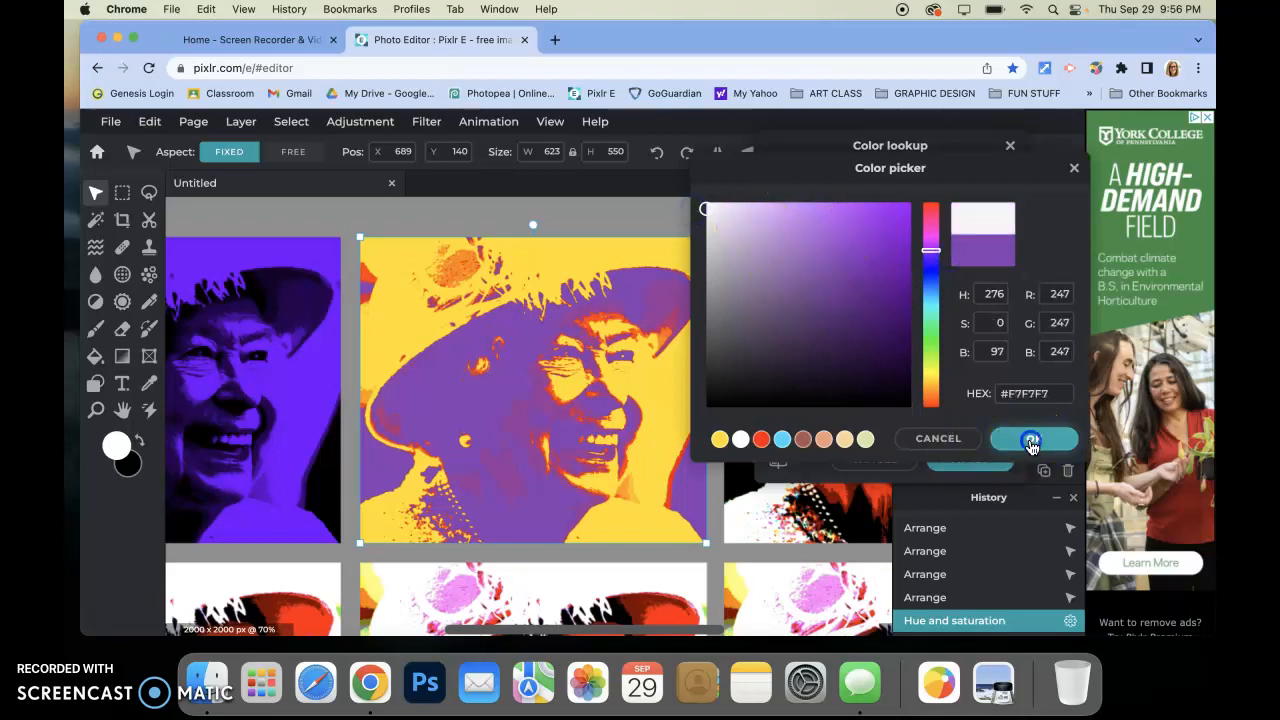
Place an off-white stop between red and yellow, and delete the off-white stop between purple and red
drag(832, 234, 930, 250)
click(851, 233)
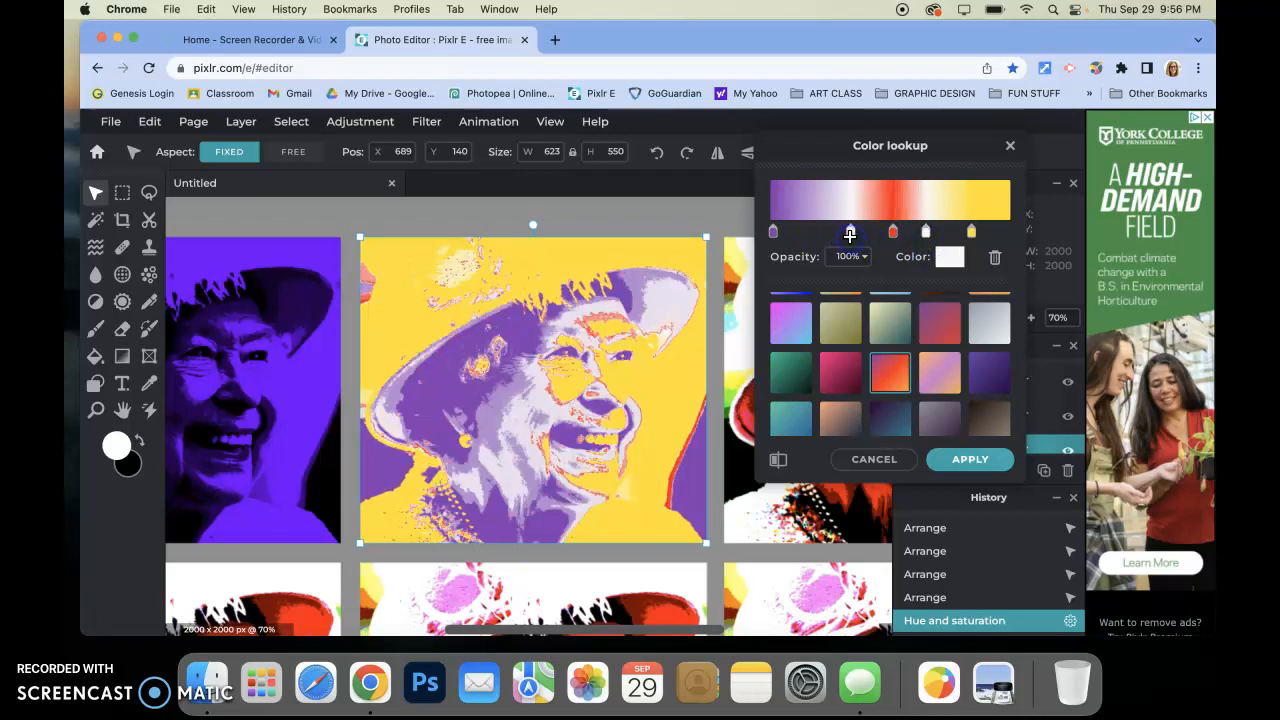
click(994, 257)
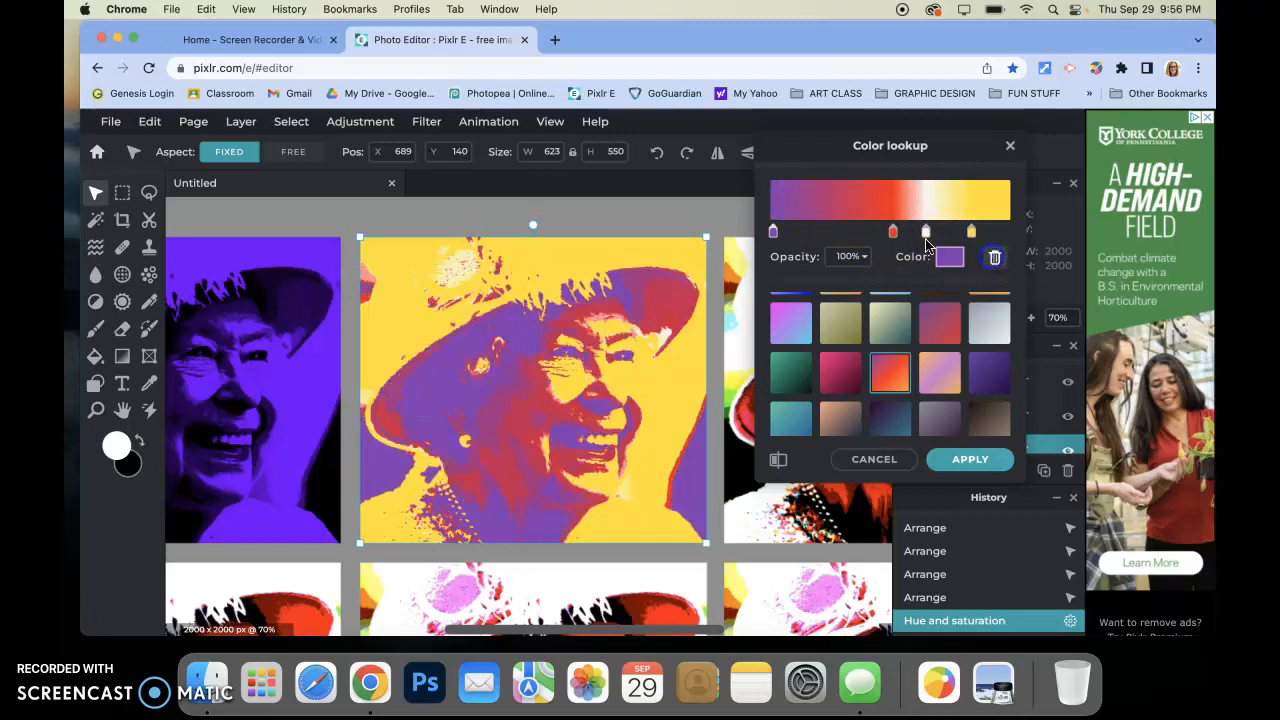
Shift the red stop closer to purple, delete the remaining off-white stop and apply the colour lookup to the top-middle portrait
drag(893, 235, 852, 235)
click(925, 233)
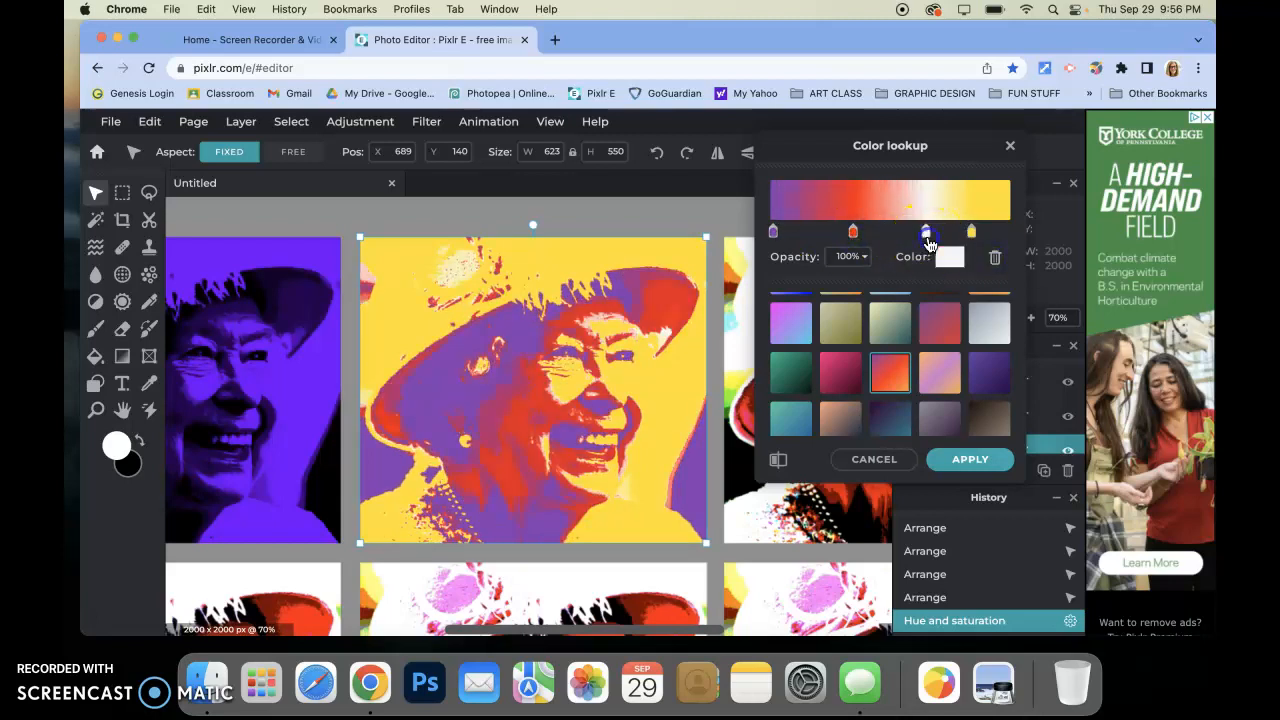
click(994, 258)
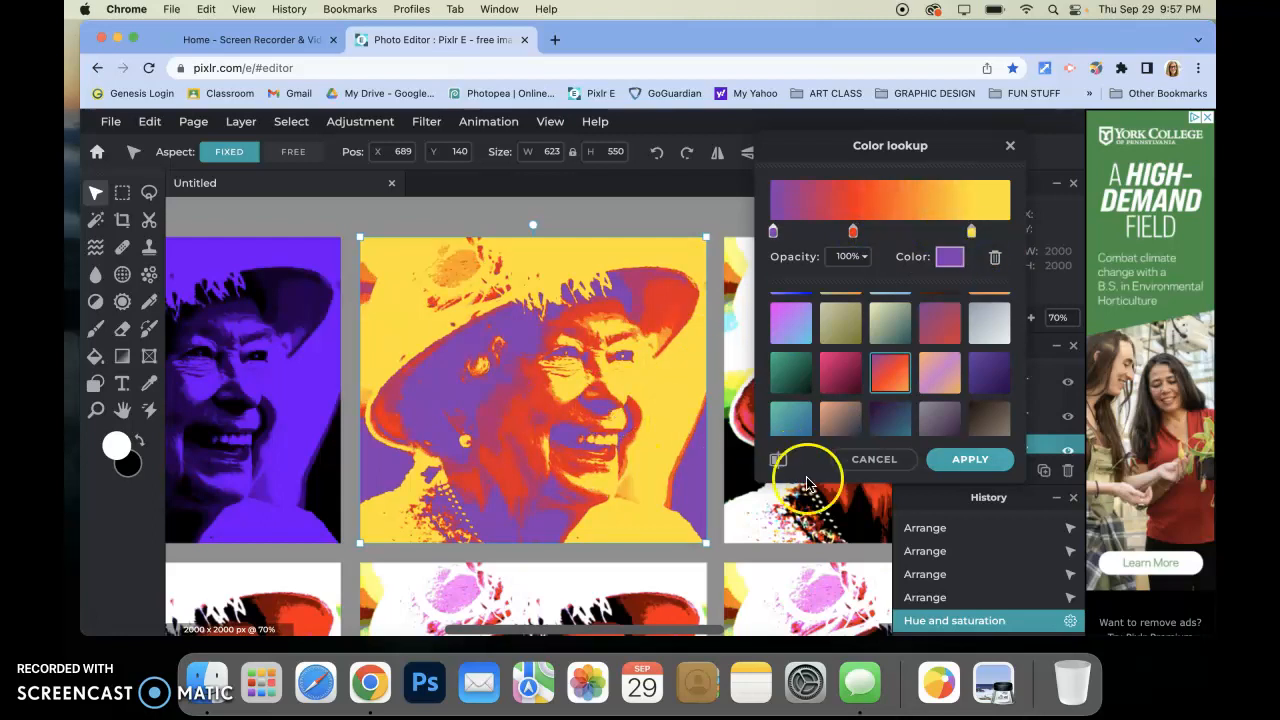
click(950, 461)
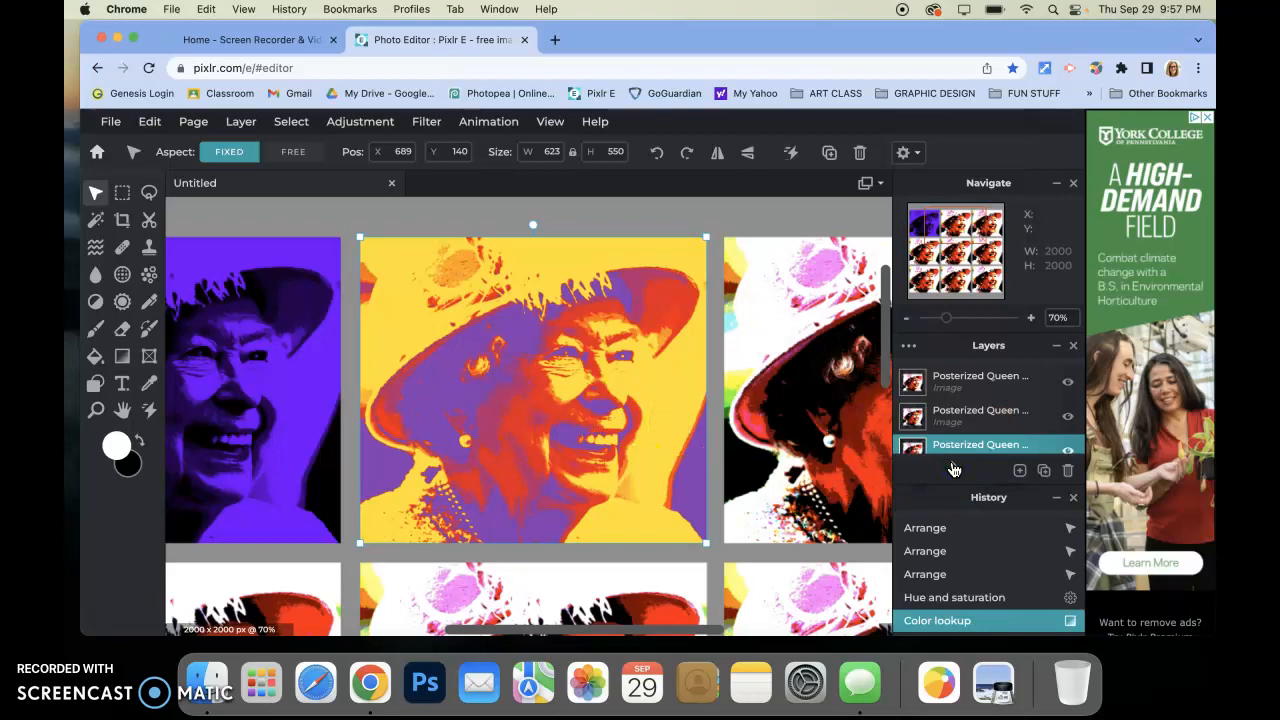
Recolour the middle-left portrait blue using Hue and saturation with Colorize on and the hue at 75
key(super+0)
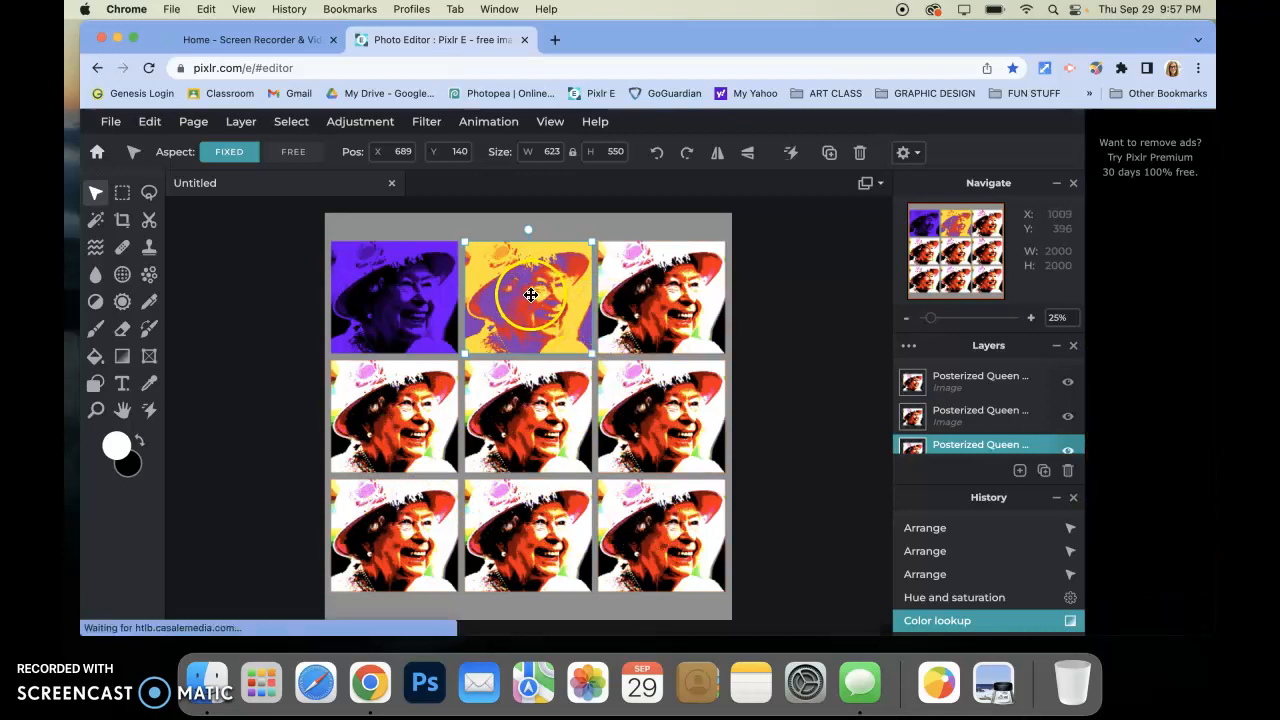
click(420, 390)
click(357, 121)
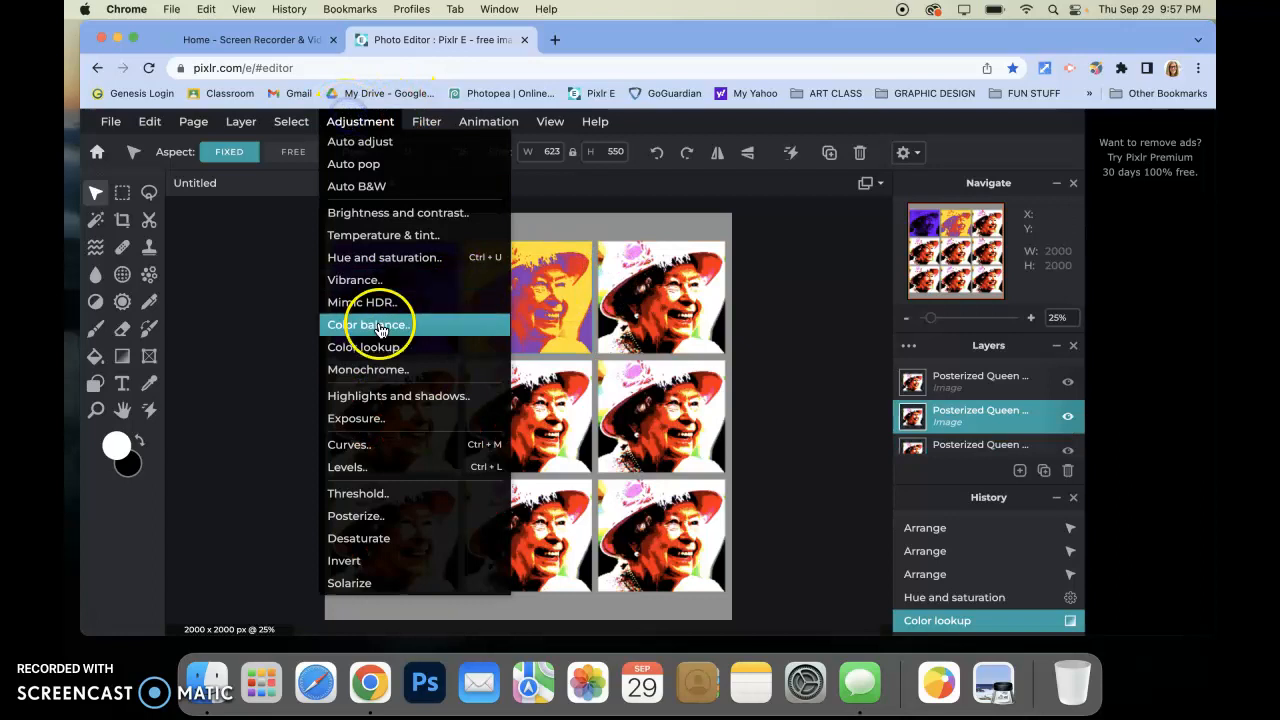
click(386, 256)
drag(890, 308, 929, 308)
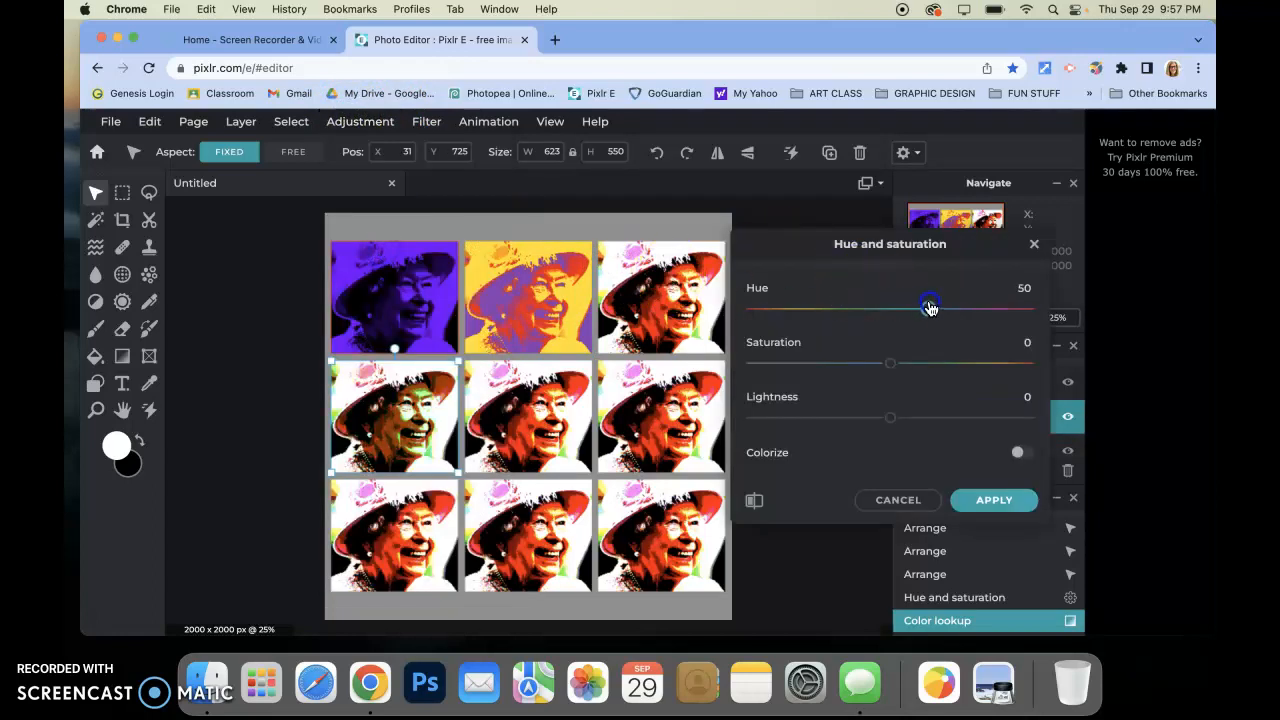
click(1020, 452)
drag(890, 310, 951, 317)
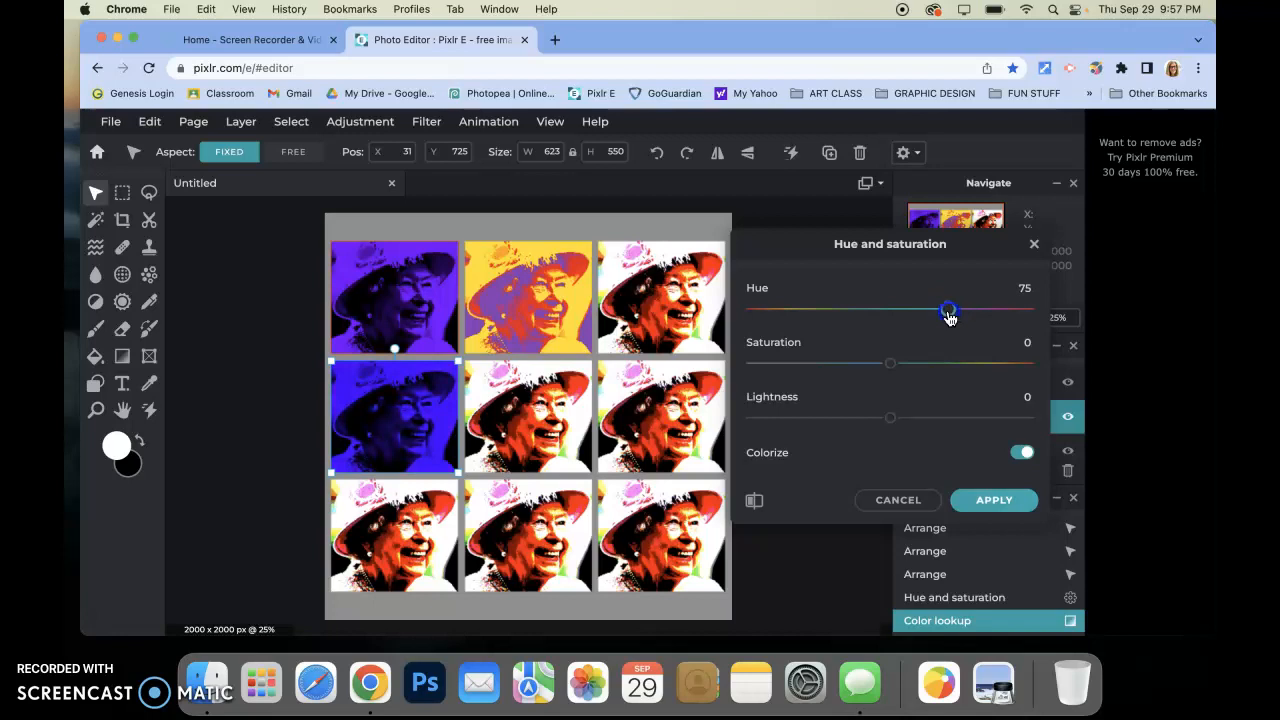
click(975, 500)
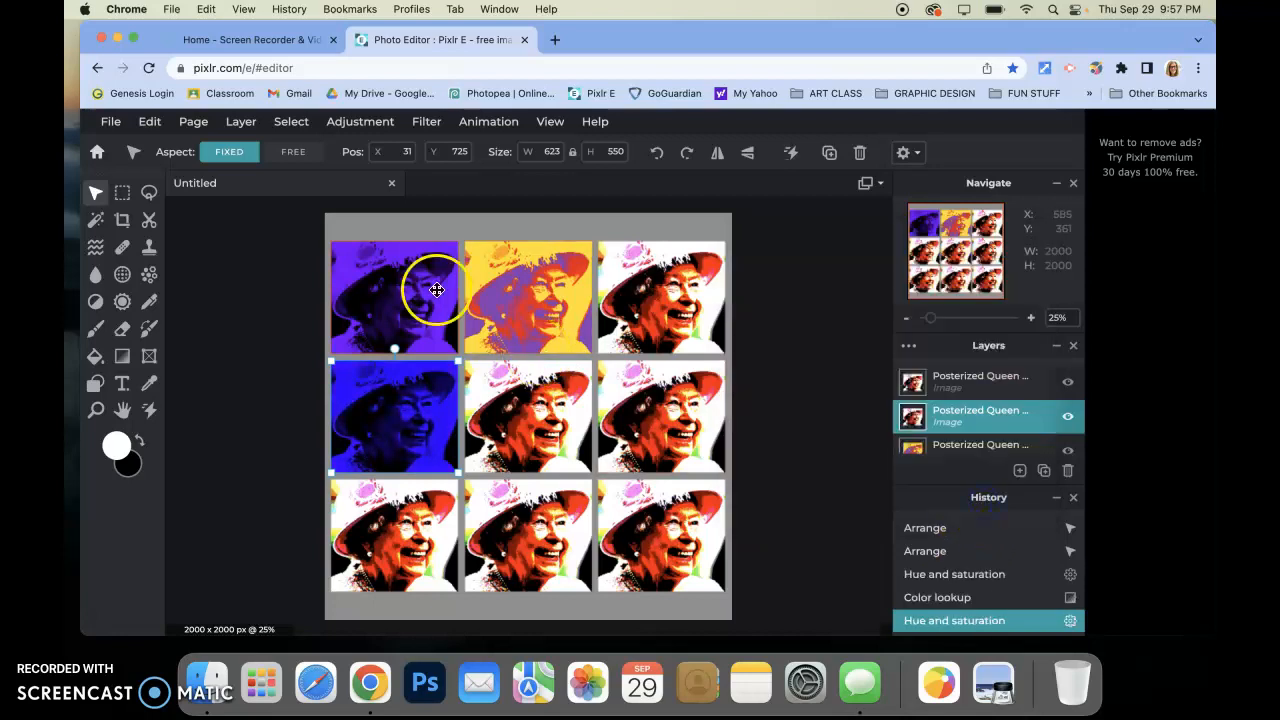
Swap the blue middle-left portrait with the bottom-right one, aligning the blue copy in the grid's bottom-right slot
drag(408, 418, 668, 557)
drag(502, 499, 374, 375)
drag(634, 540, 643, 517)
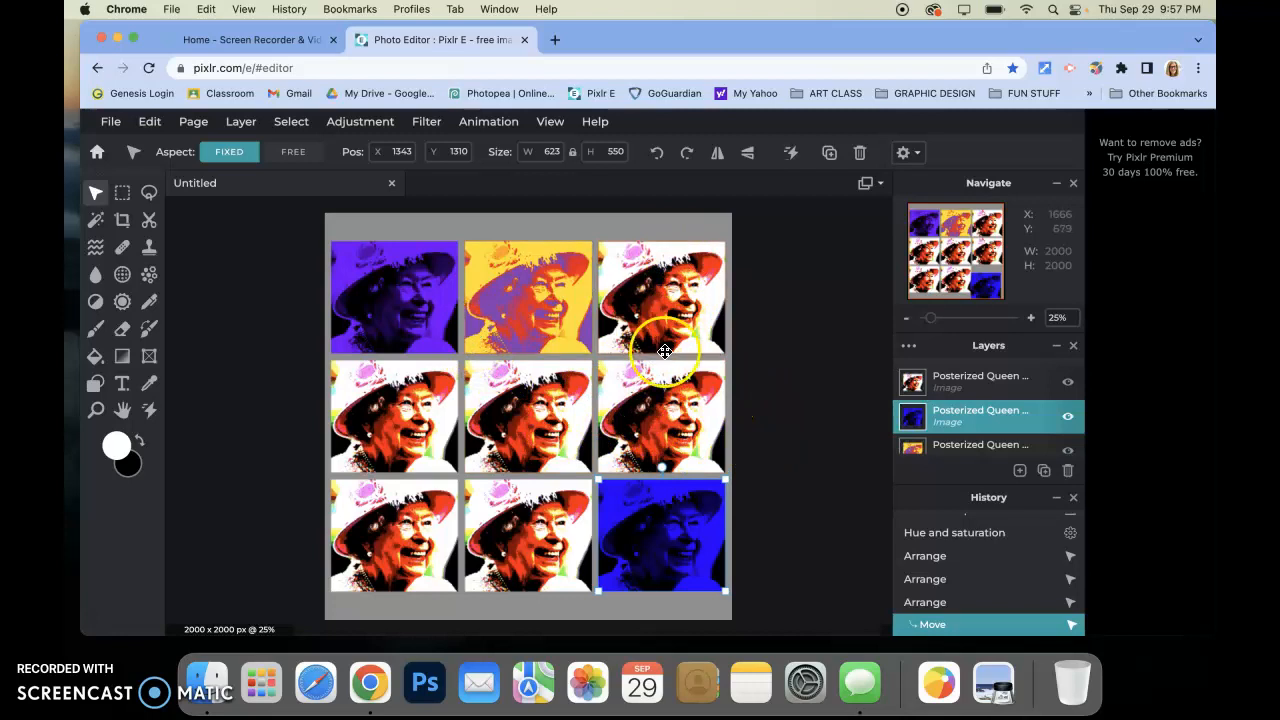
Save the composition in PXZ format as "working copy.pxz" in the Pop Art folder, dismiss the sign-up prompt and close the document
click(108, 128)
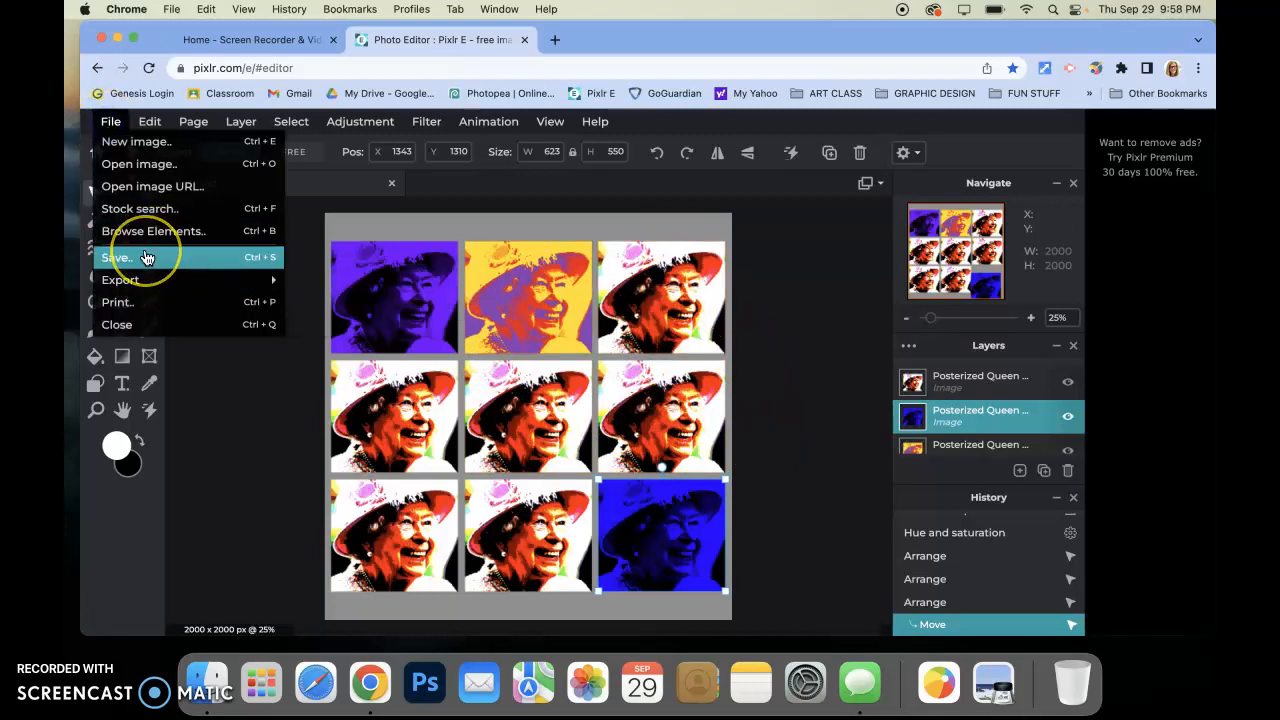
click(146, 258)
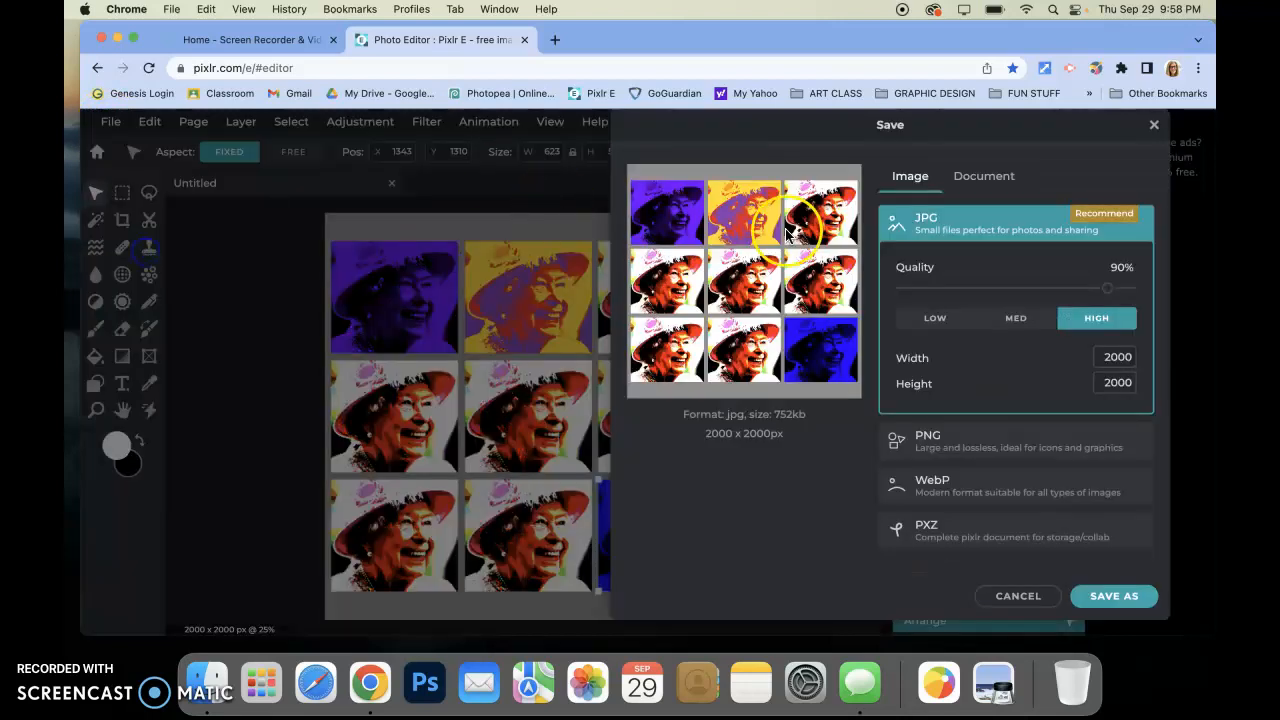
click(928, 526)
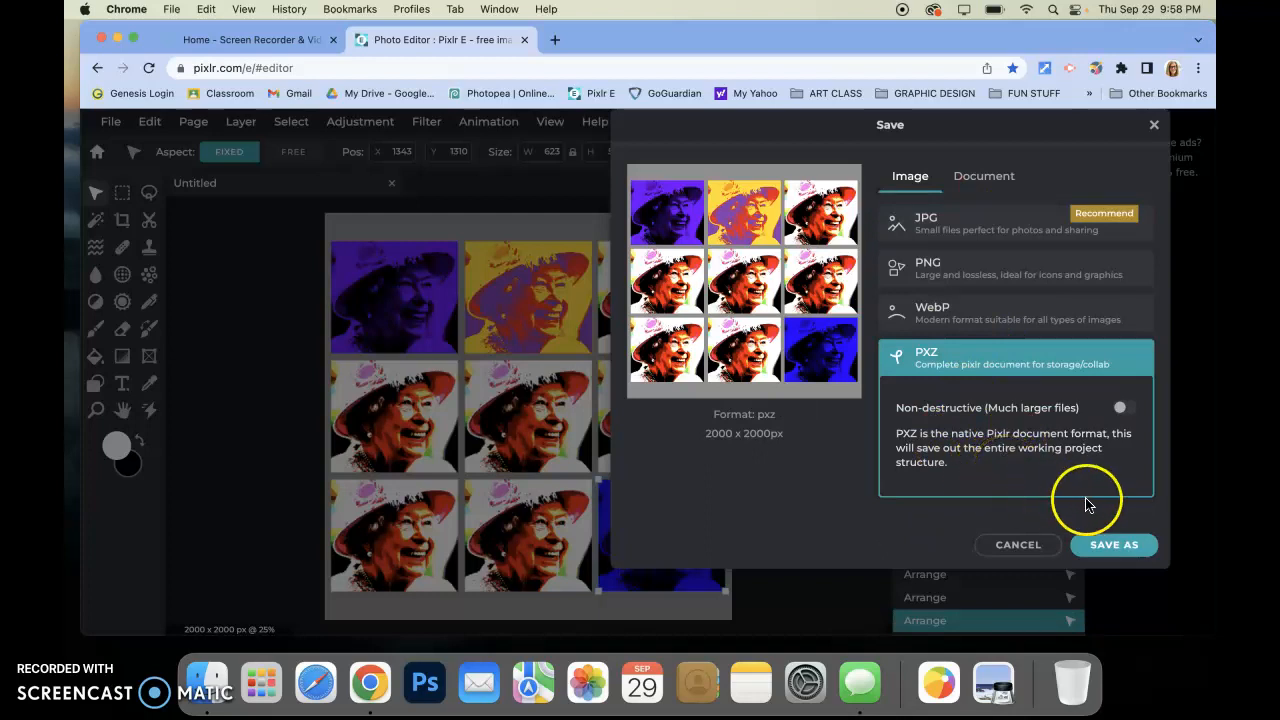
click(1098, 546)
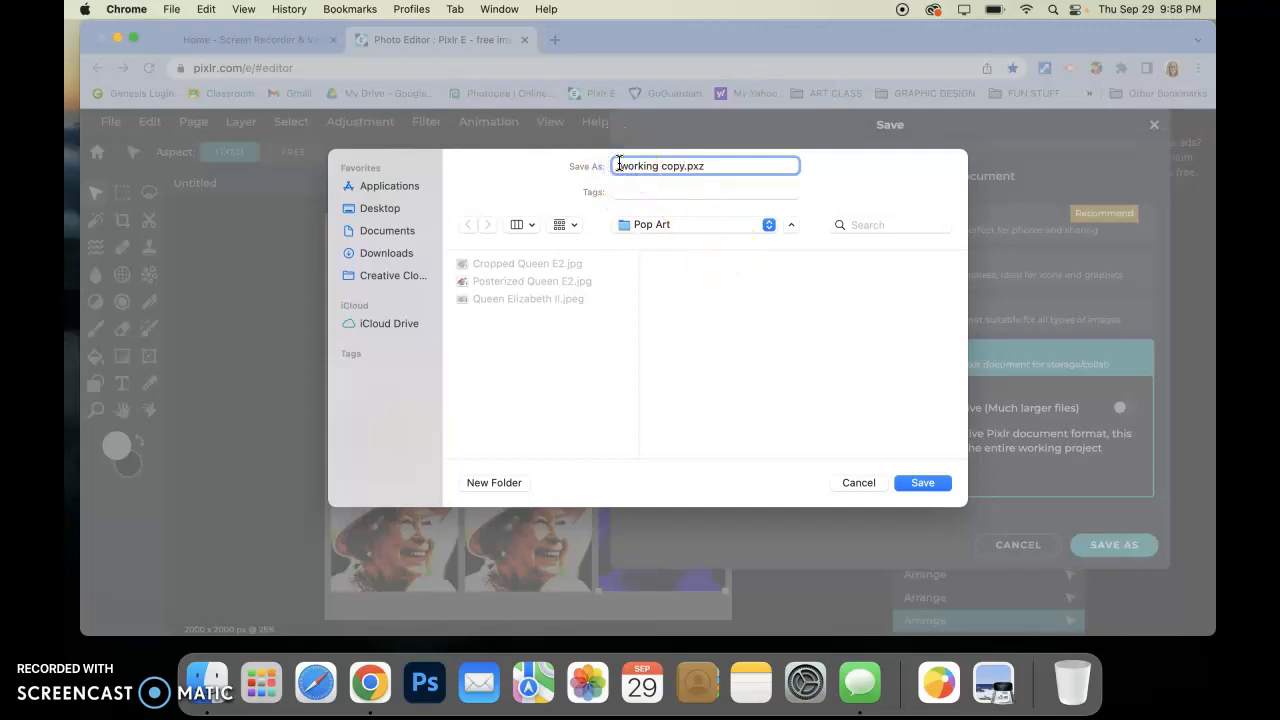
click(918, 485)
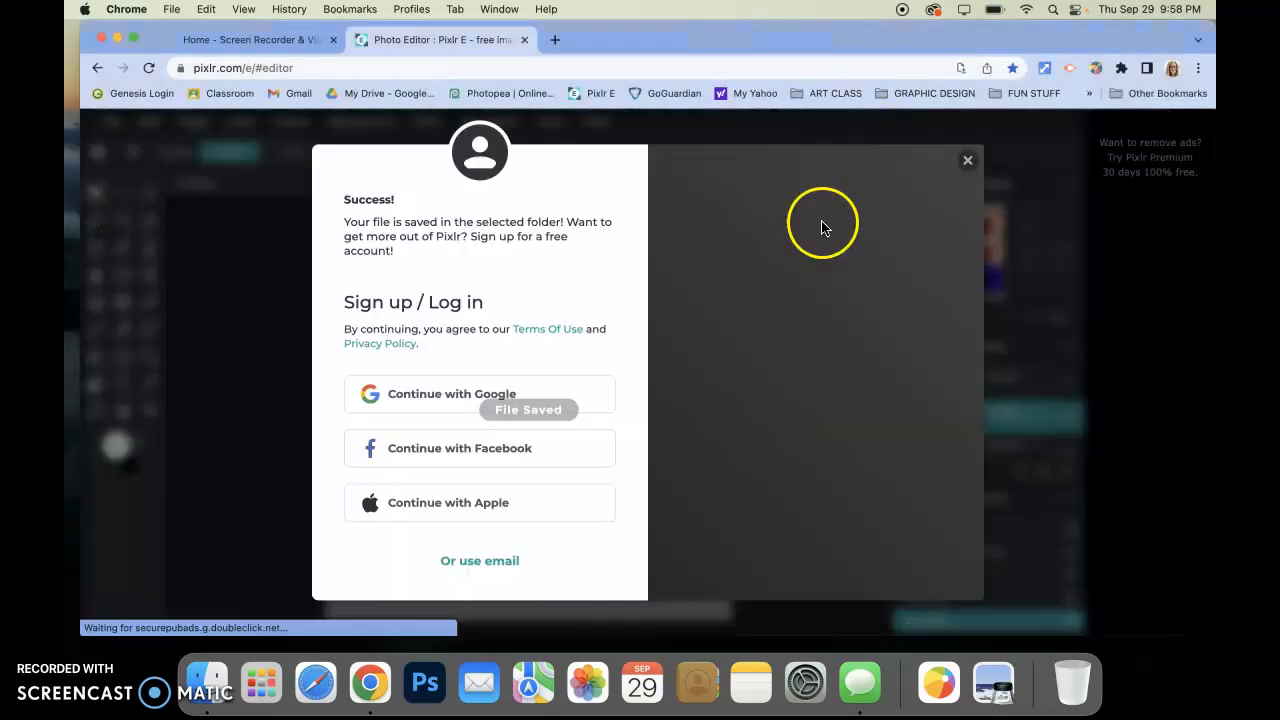
click(968, 160)
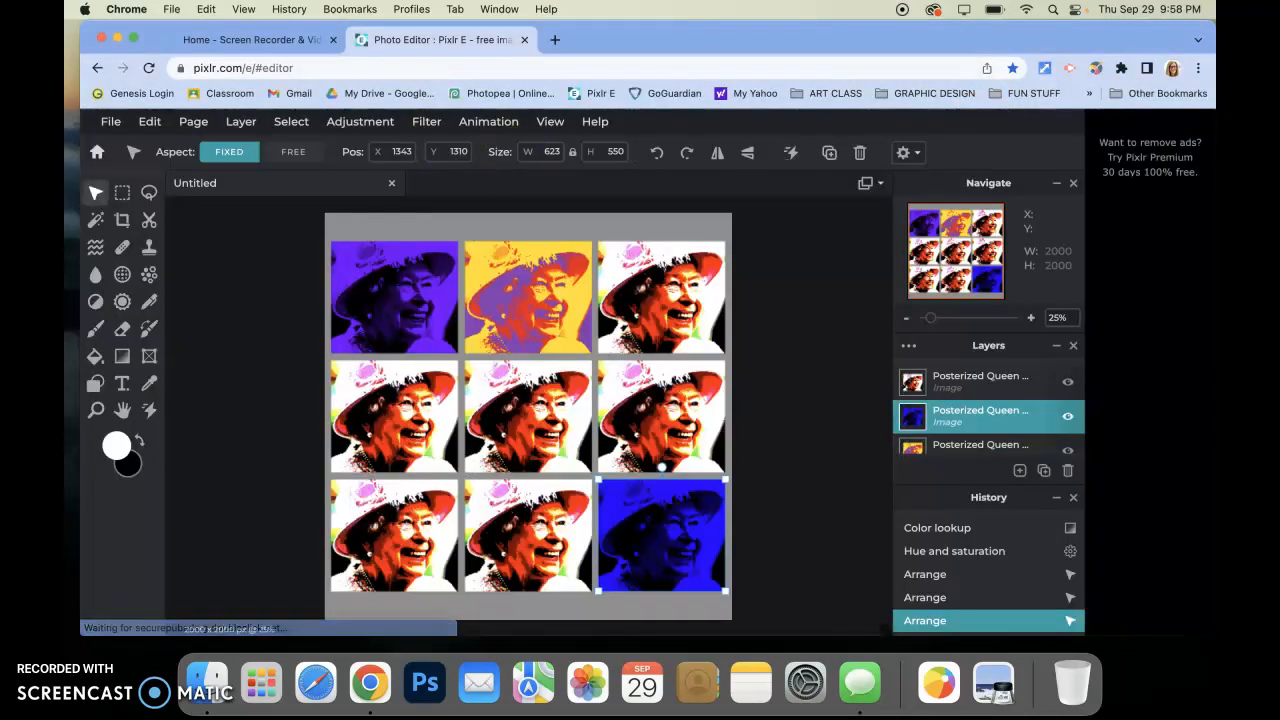
click(391, 184)
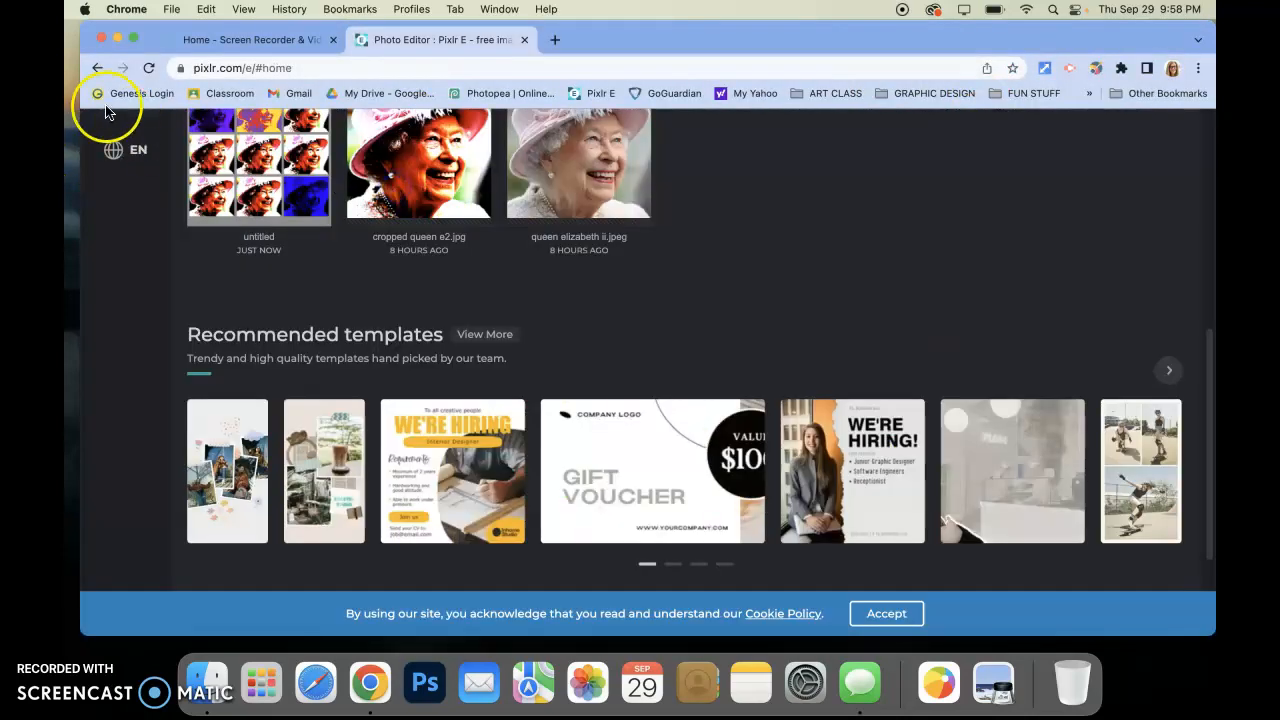
Replace the old Pixlr E tab with a fresh one, open "working copy.pxz" from the Pop Art folder and close the History panel
click(553, 40)
click(525, 40)
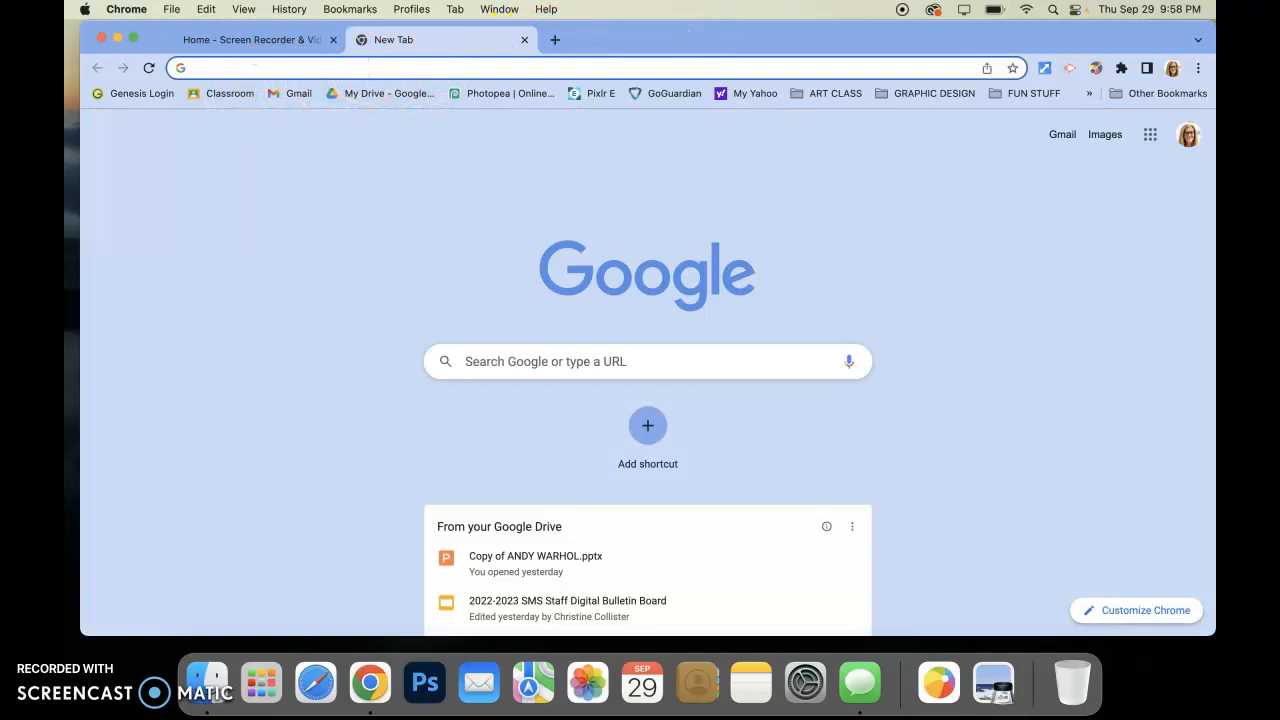
click(590, 93)
click(557, 383)
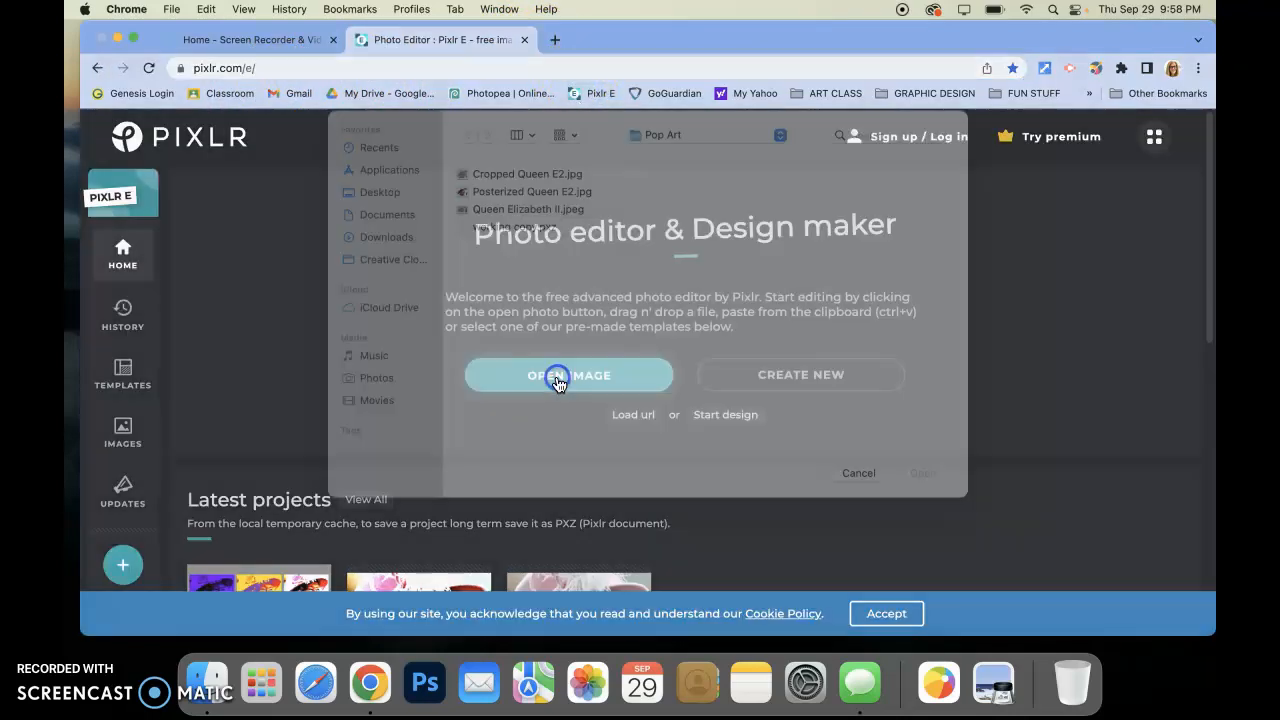
double_click(499, 252)
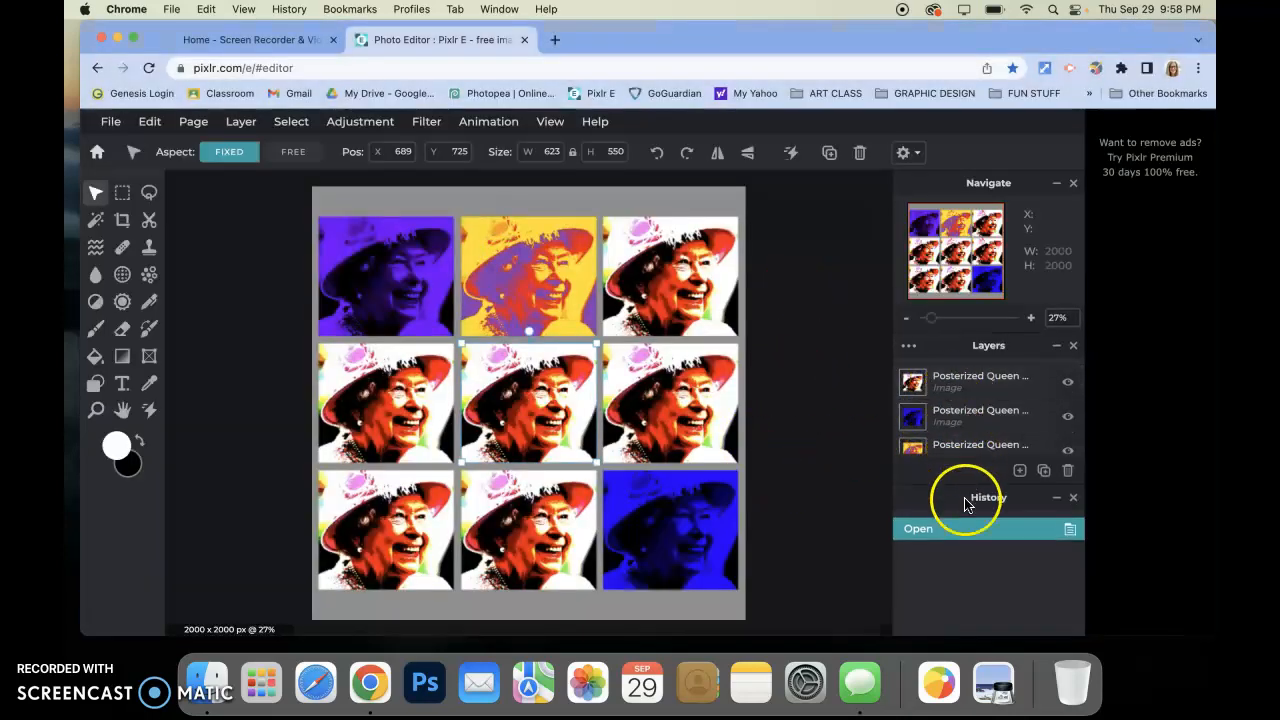
click(1072, 497)
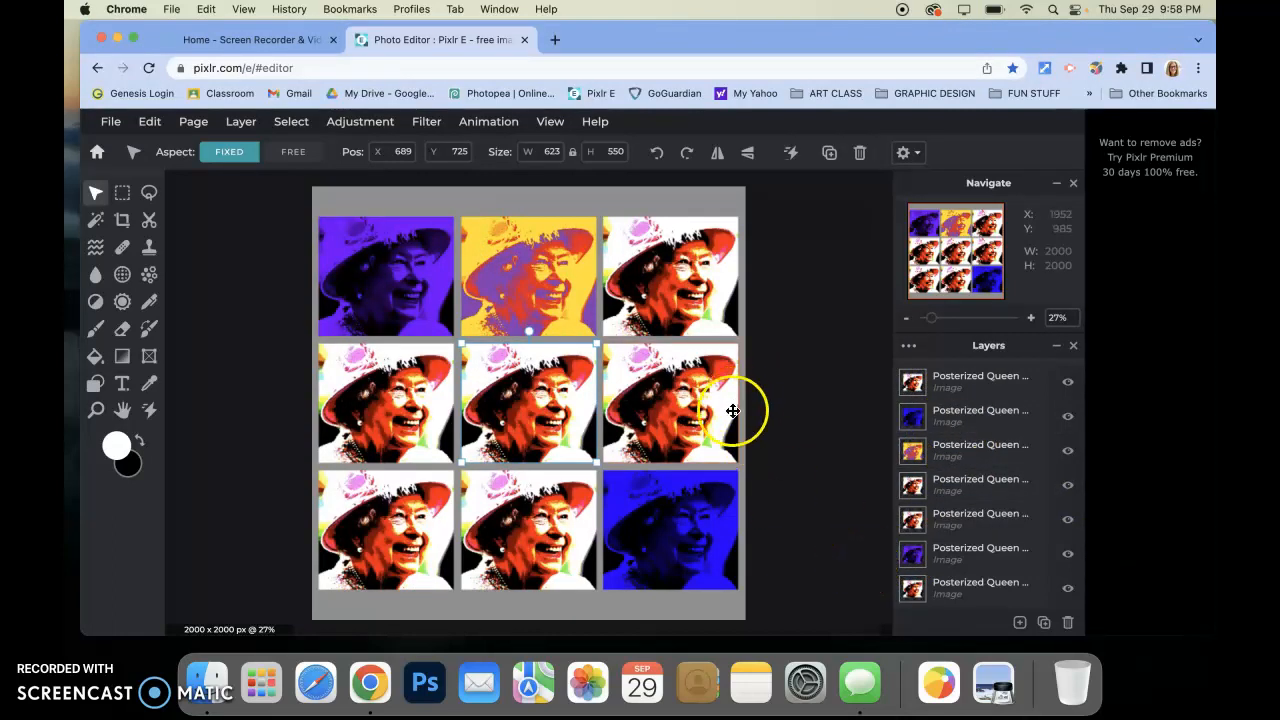
Delete the purple portrait from the grid's top-left slot
drag(566, 400, 427, 395)
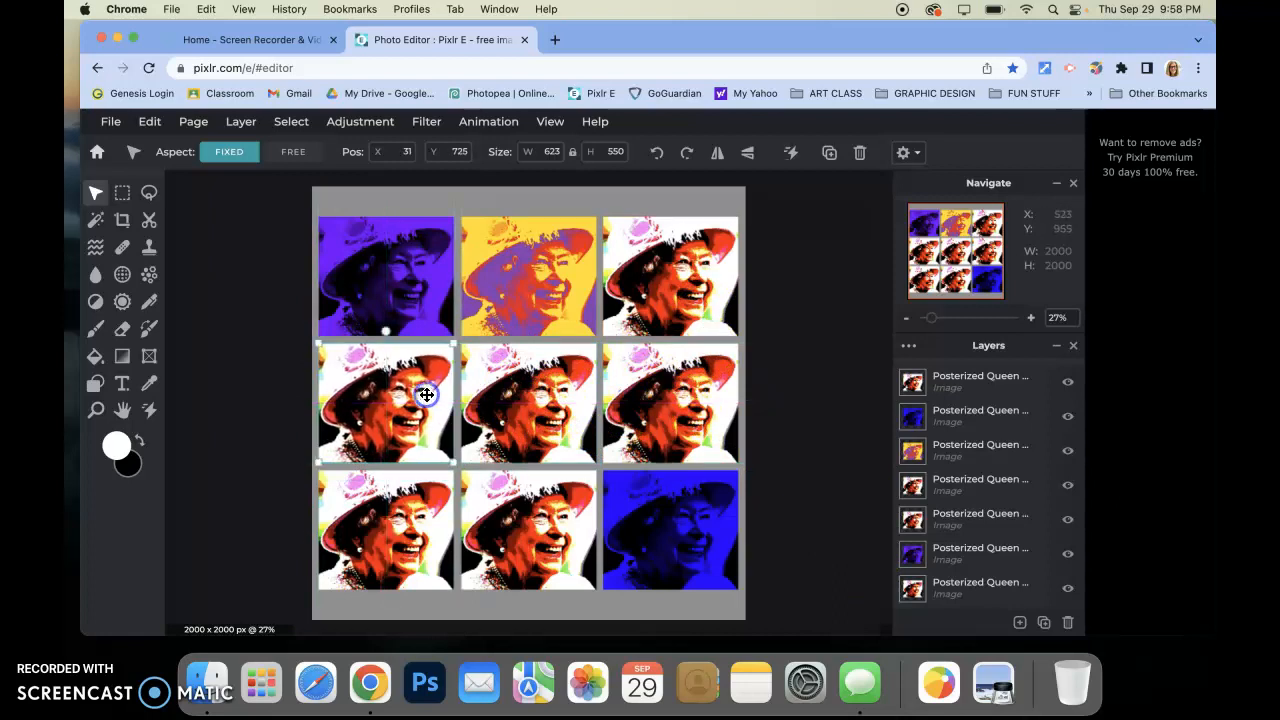
click(421, 267)
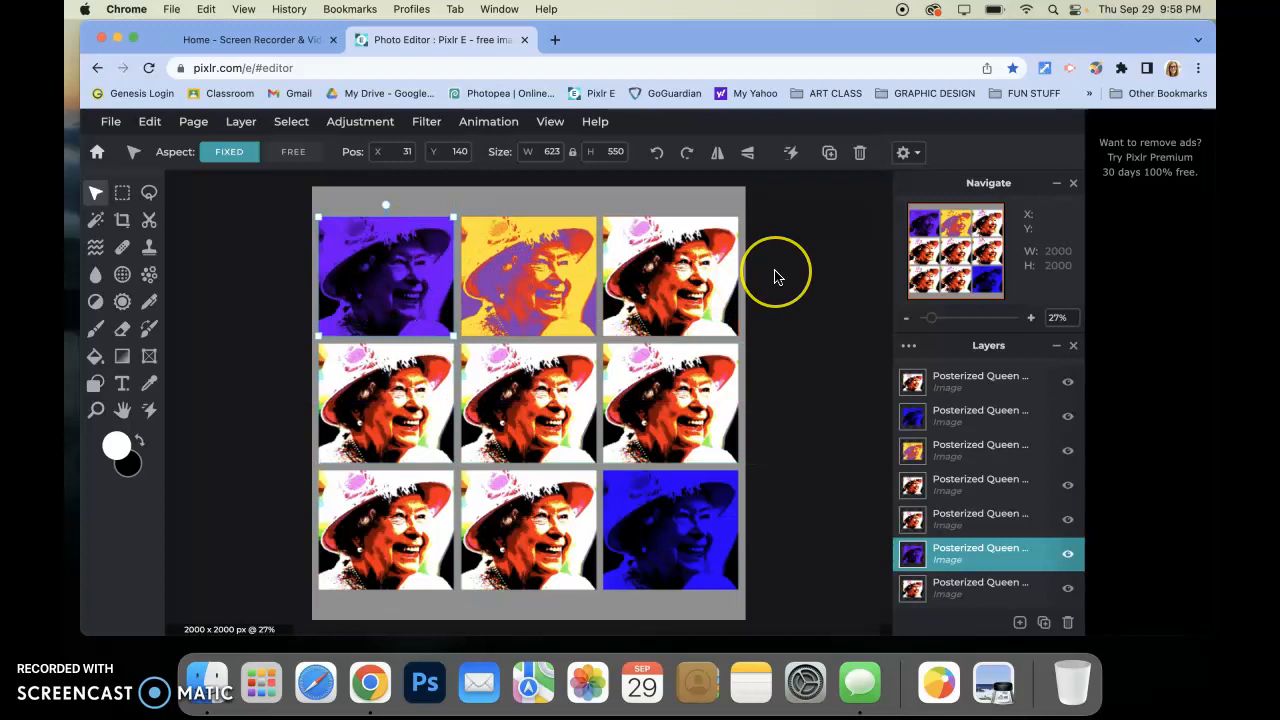
key(Delete)
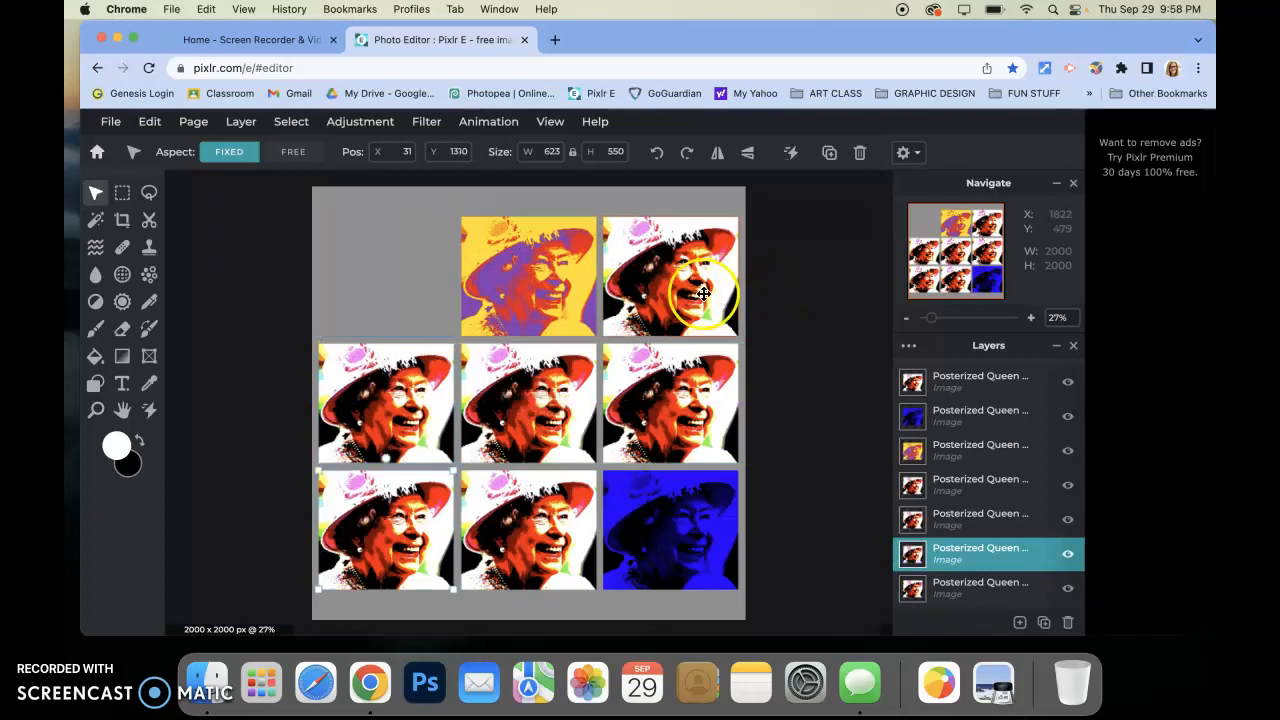
click(567, 390)
mouse_move(526, 394)
mouse_down()
mouse_move(528, 362)
mouse_move(528, 404)
mouse_up()
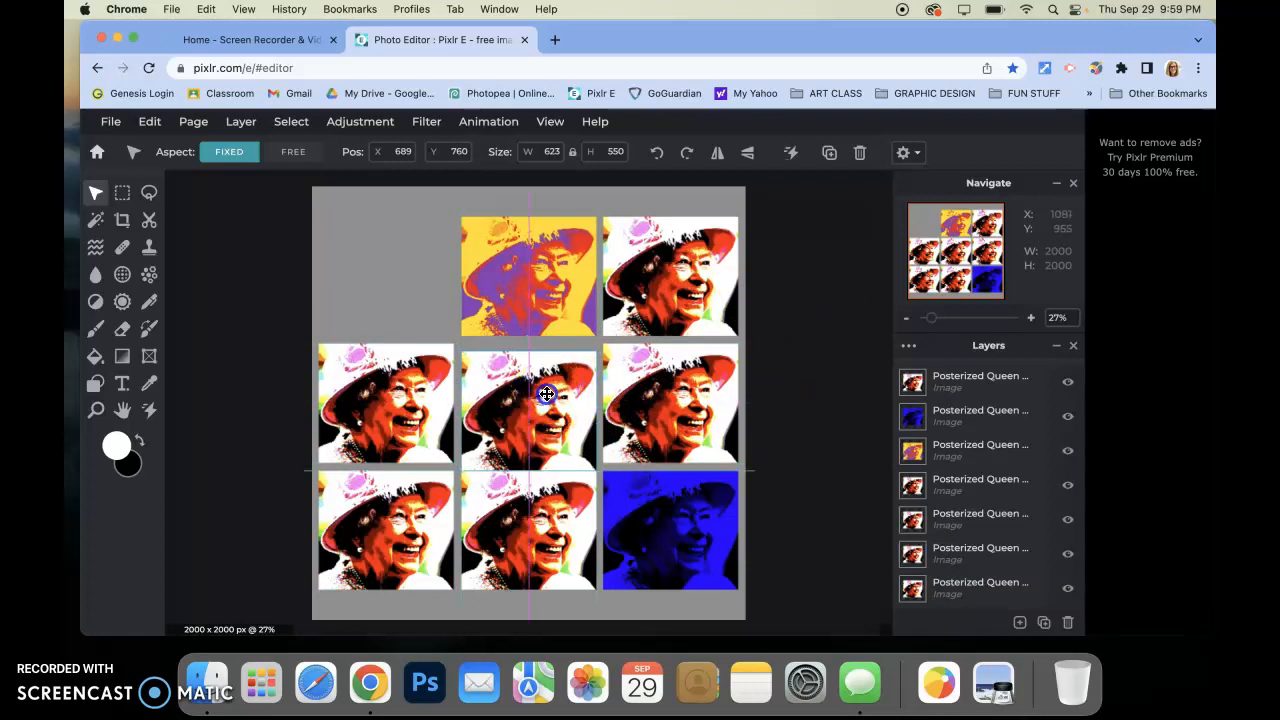
drag(546, 394, 545, 384)
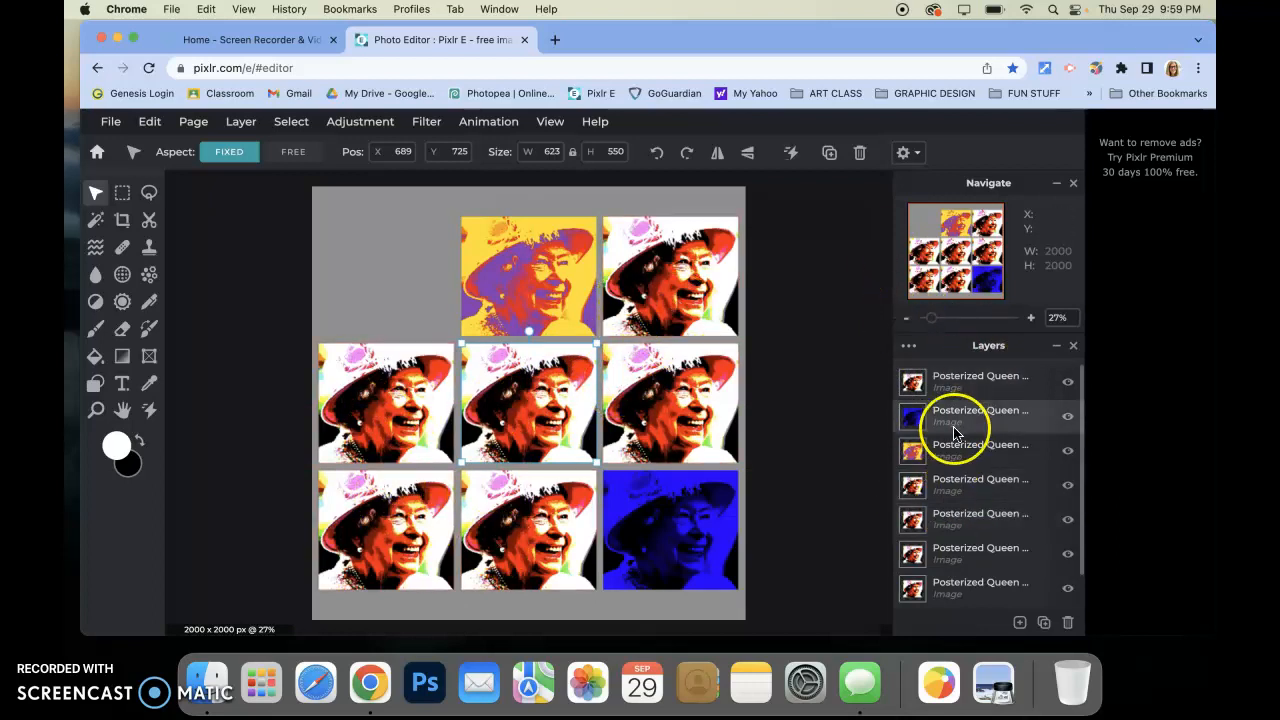
Duplicate the bottom-middle portrait's layer to get a fresh posterized copy for the empty slot
click(946, 488)
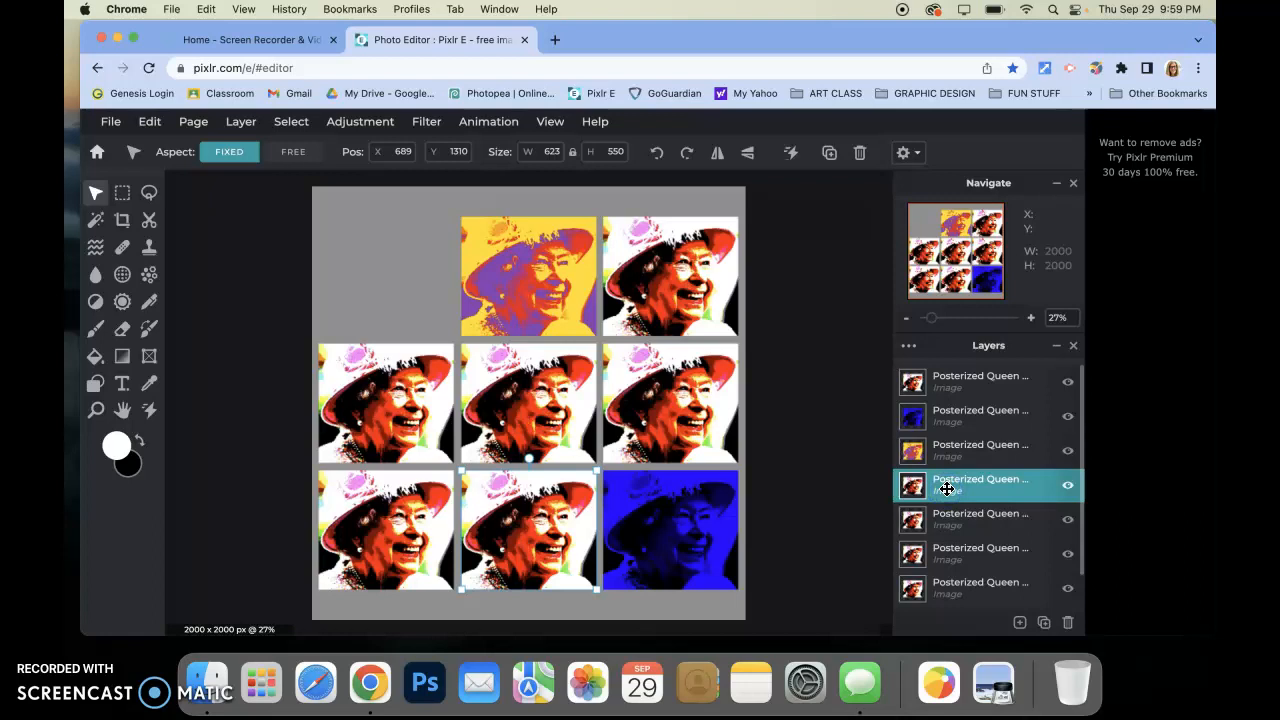
click(1043, 622)
mouse_move(510, 380)
mouse_down()
mouse_move(428, 350)
mouse_move(515, 380)
mouse_up()
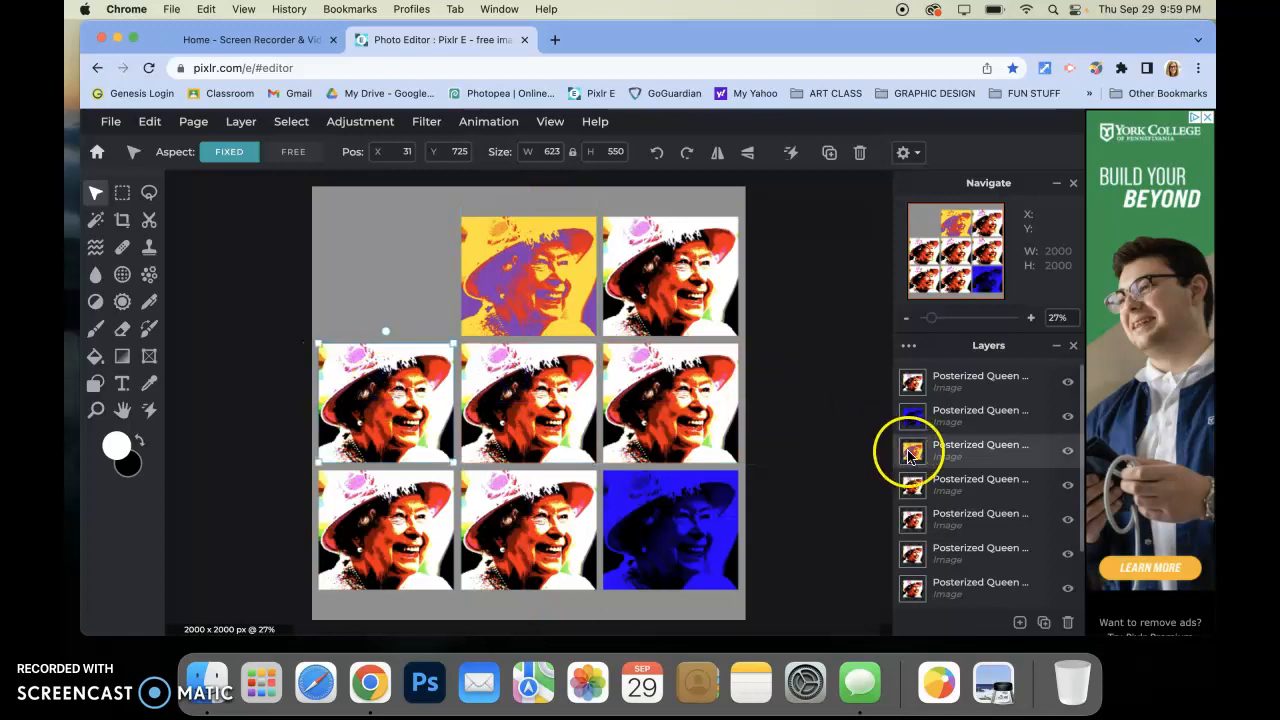
Move the middle-right portrait into the empty top-left slot and shift the top-right portrait down into the middle-right slot
click(966, 387)
drag(636, 372, 386, 257)
drag(700, 286, 703, 430)
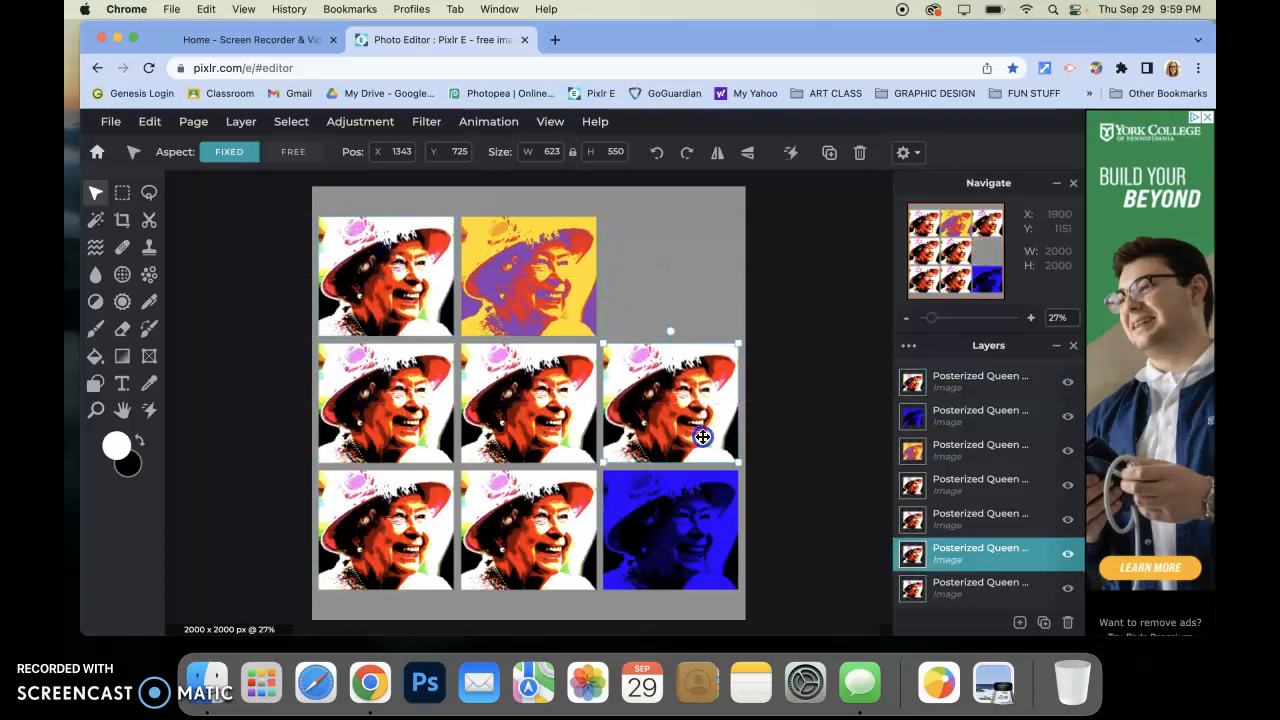
Move the duplicate stacked on the bottom-middle portrait into the empty top-right slot, aligned with the grid
mouse_move(414, 394)
mouse_down()
mouse_move(571, 343)
mouse_move(435, 409)
mouse_move(423, 402)
mouse_up()
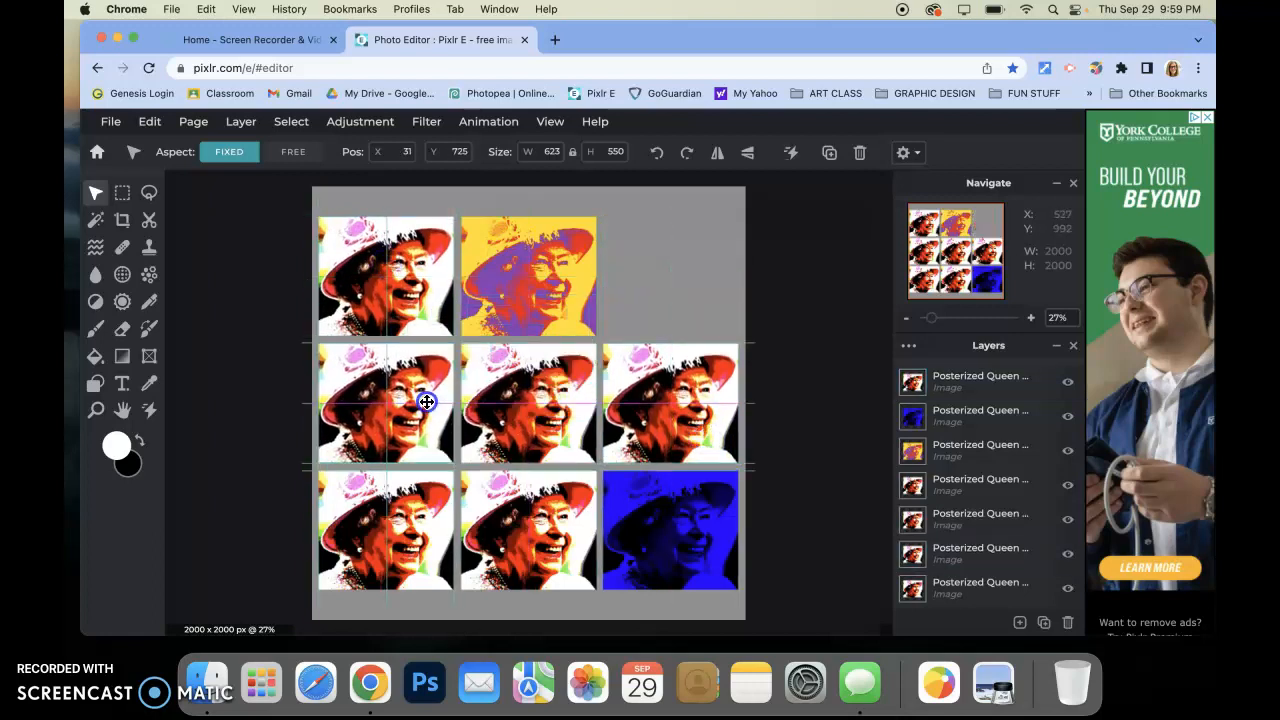
drag(421, 520, 421, 522)
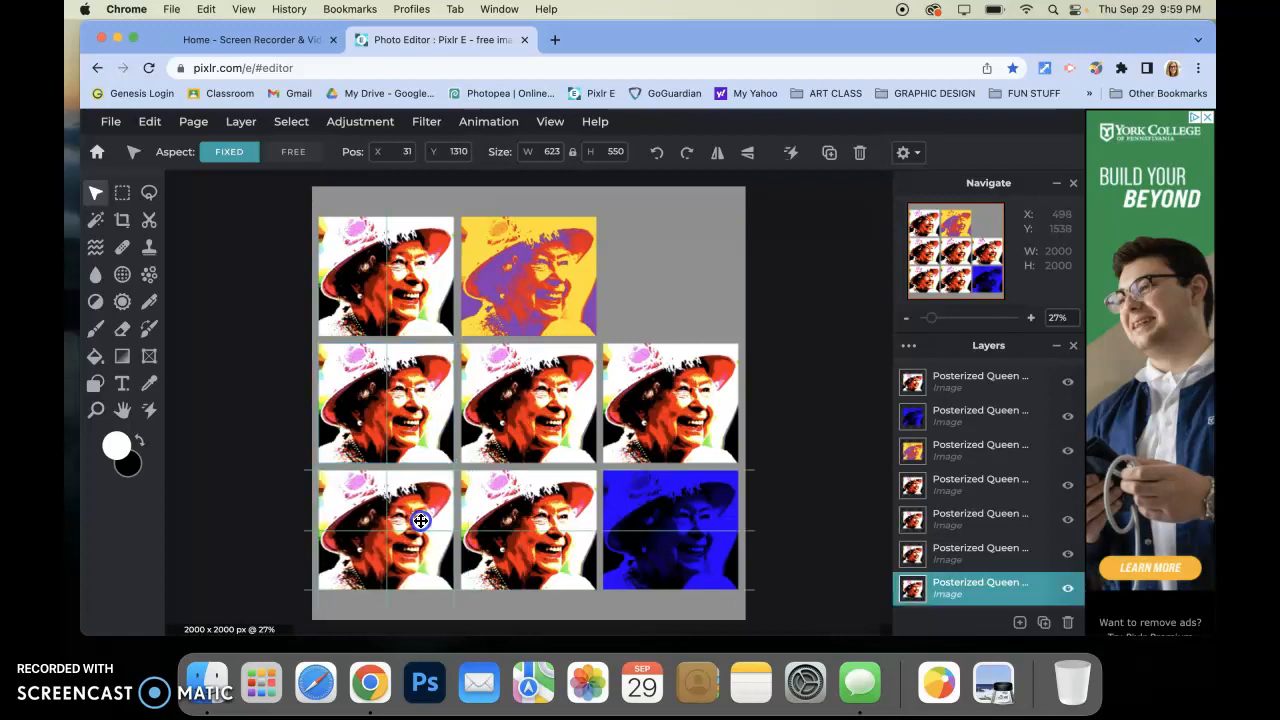
drag(514, 529, 671, 266)
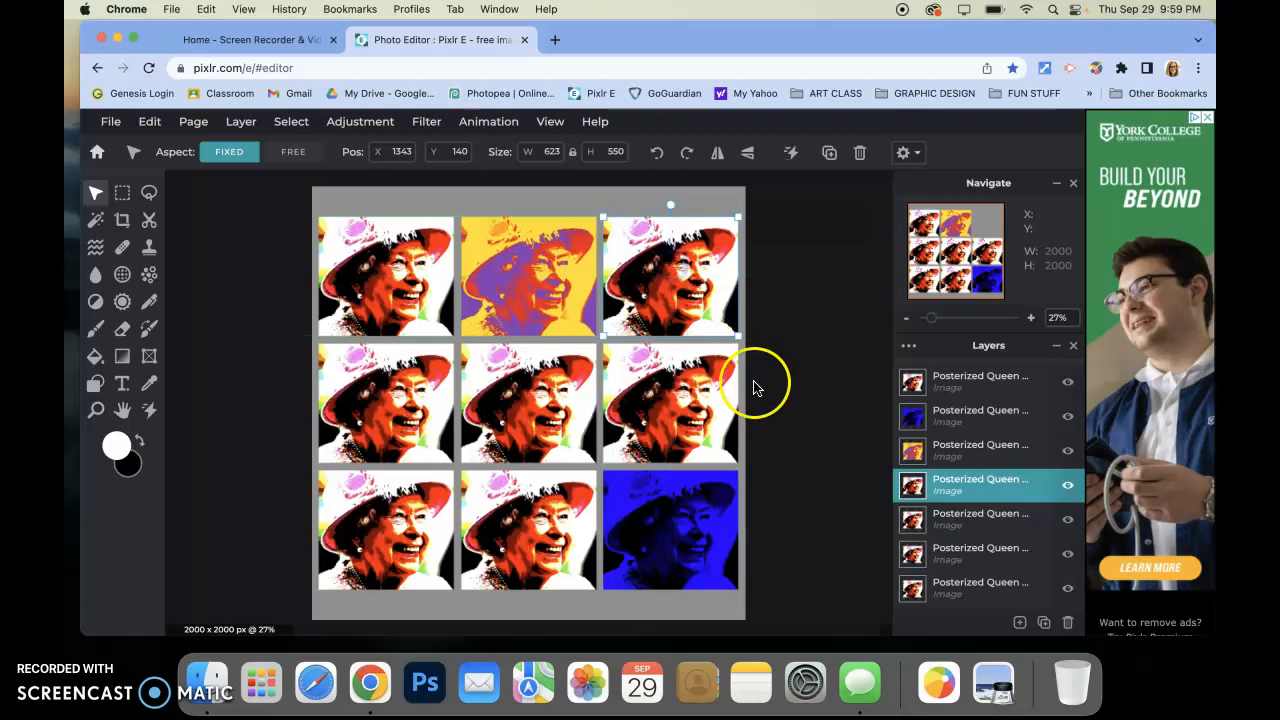